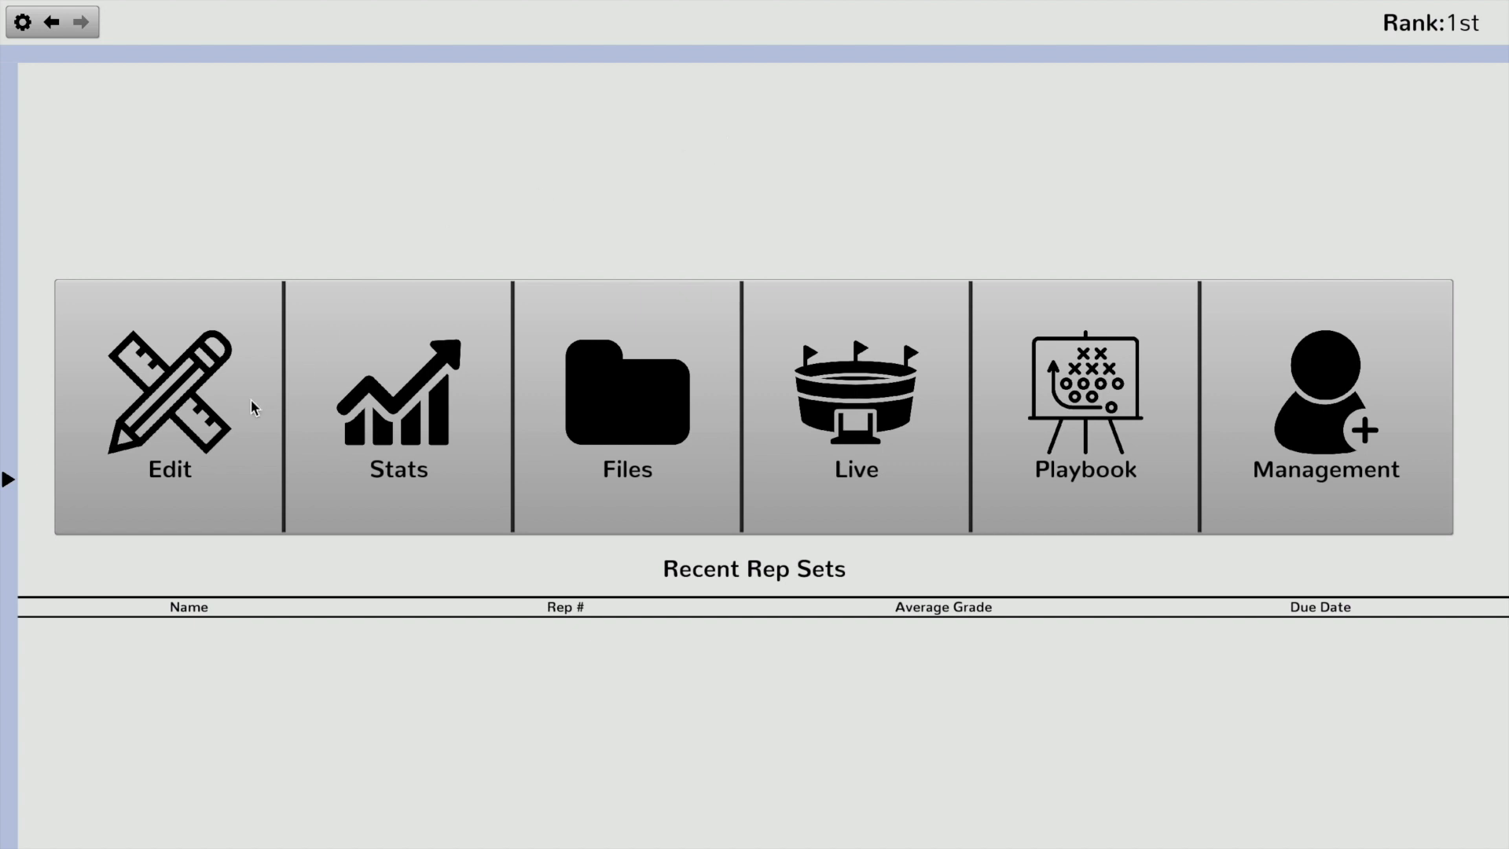
# Step: Create a new offensive run play named "Inside Zone Rt" to the right side from the I Offset Lt formation
pyautogui.click(181, 407)
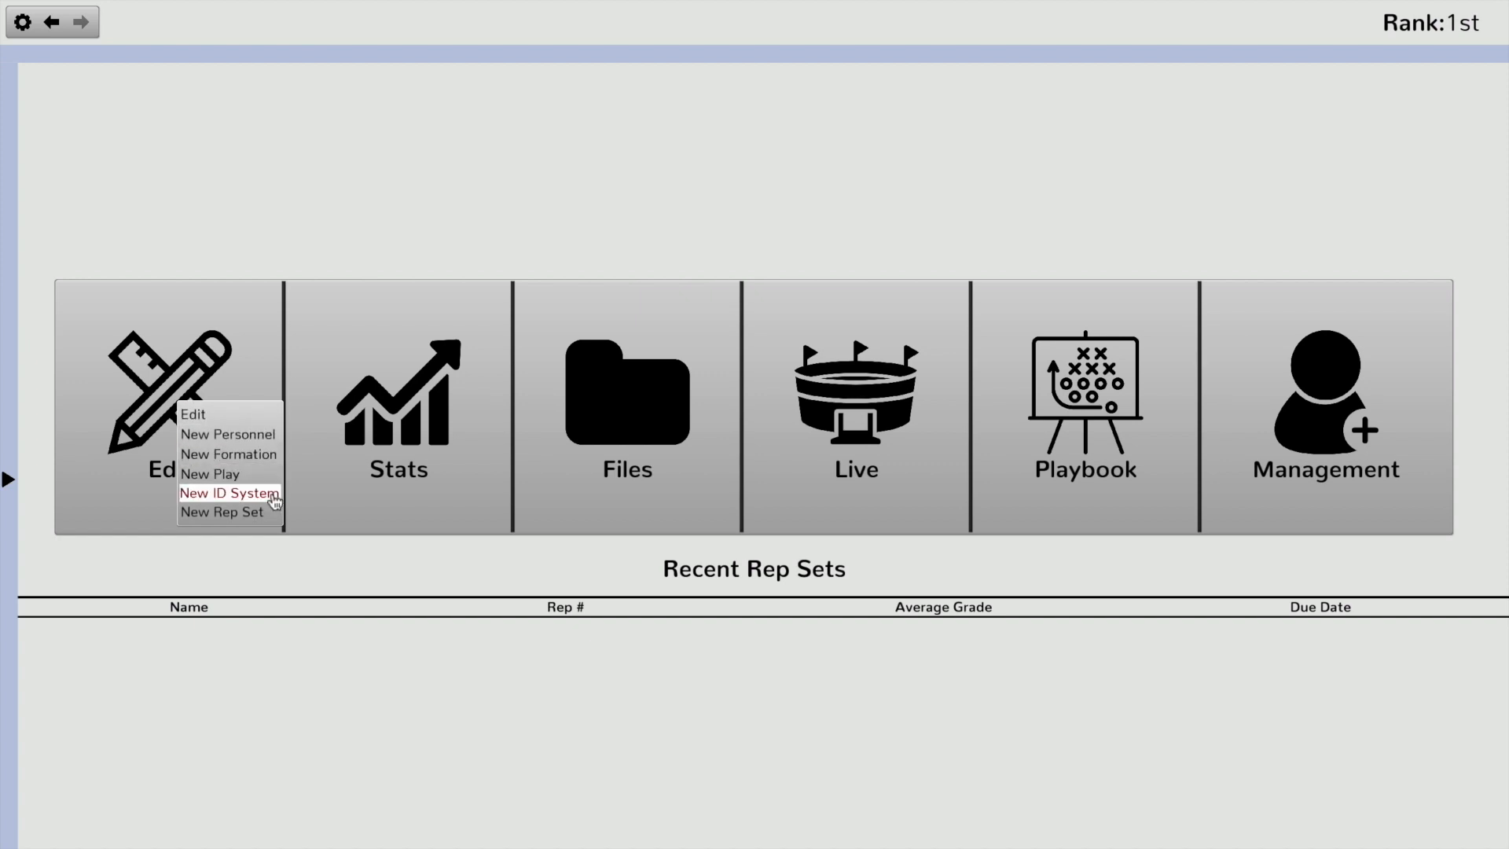
pyautogui.click(229, 481)
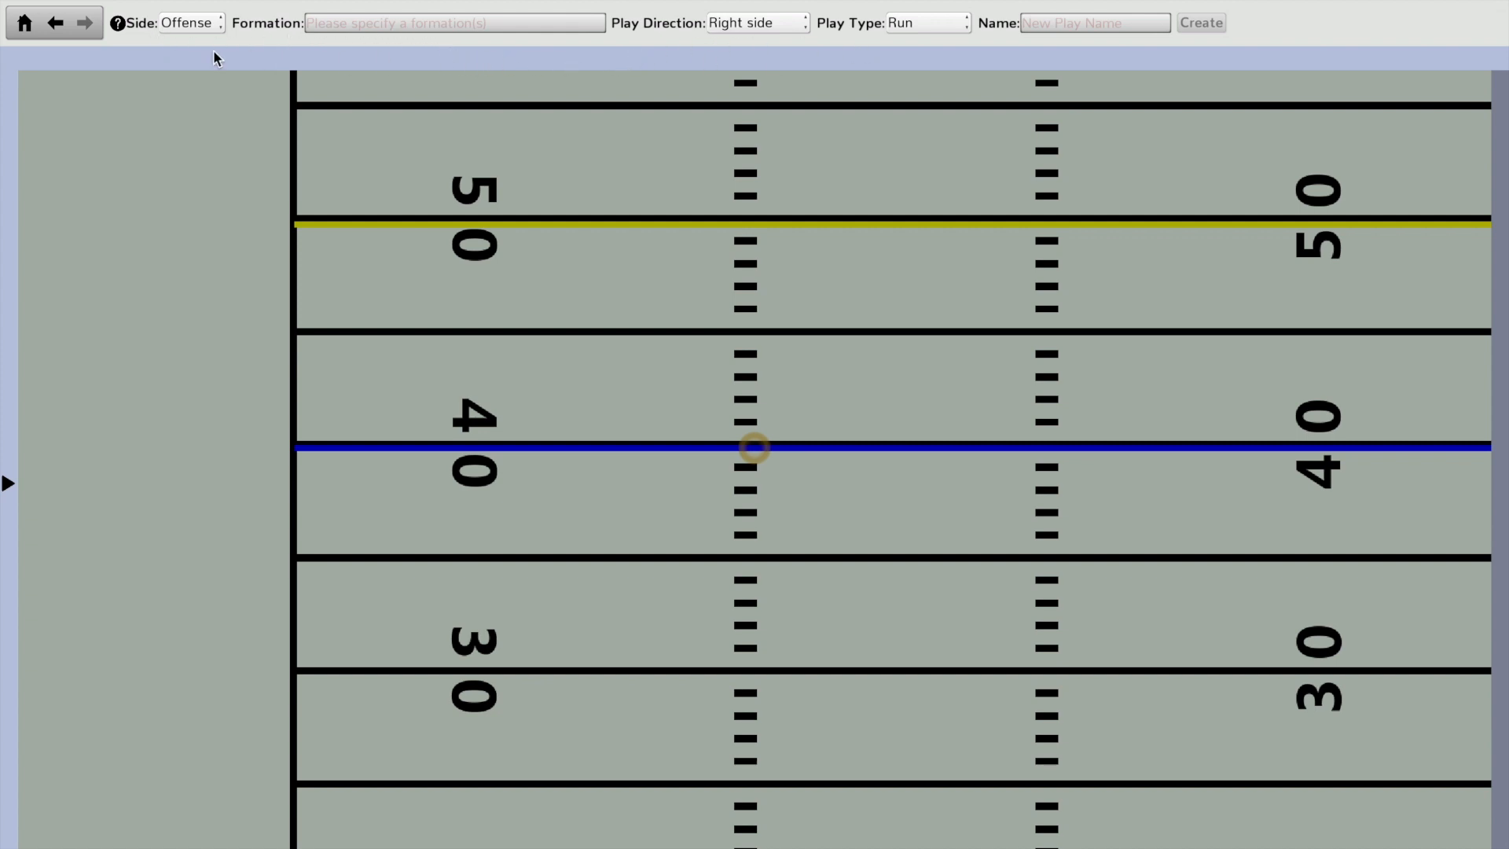
pyautogui.click(366, 26)
pyautogui.write('io')
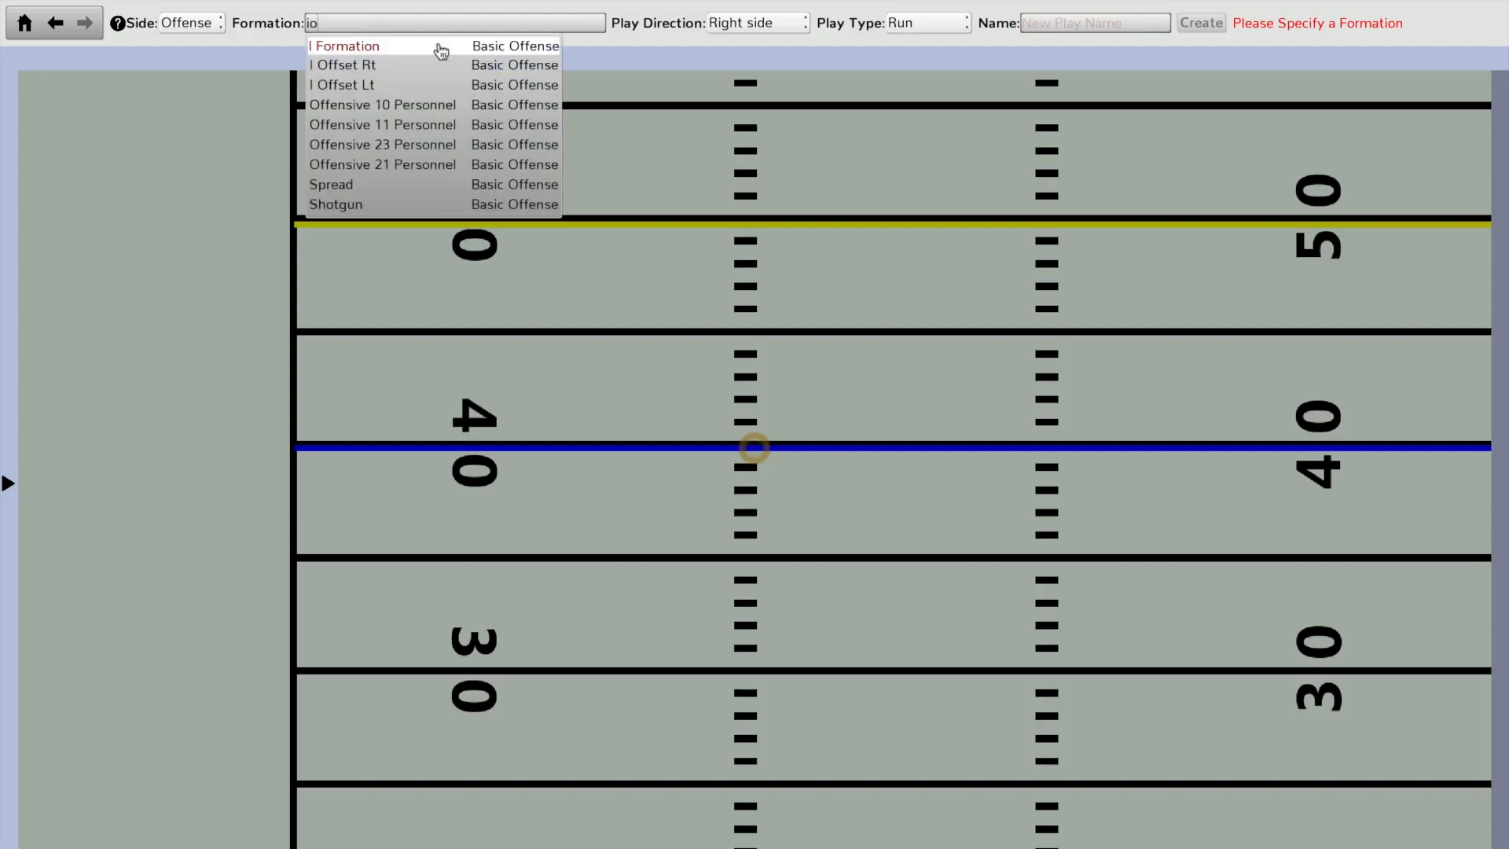
pyautogui.click(413, 85)
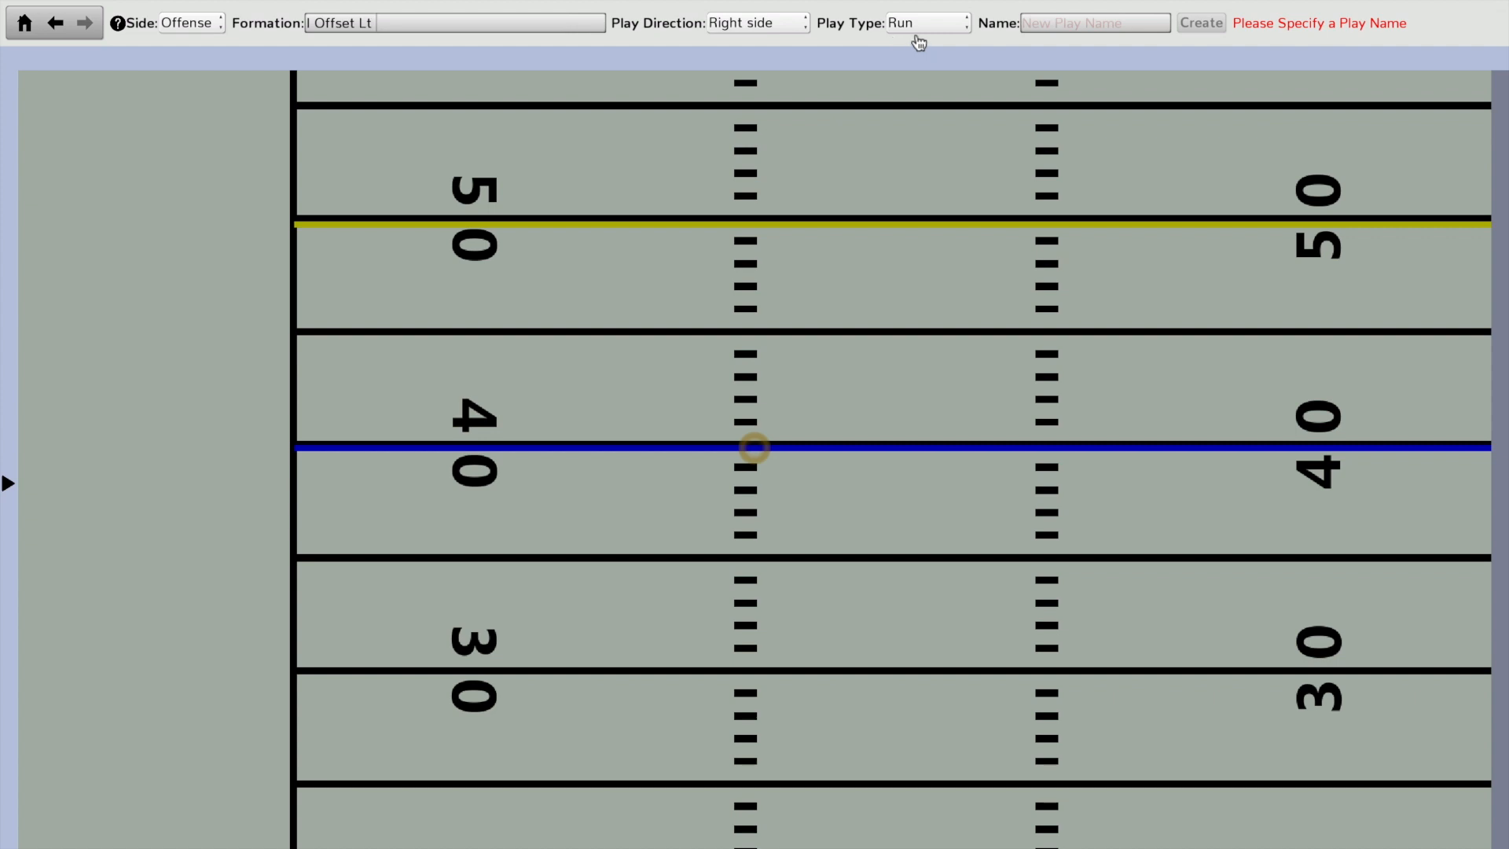
pyautogui.click(1085, 23)
pyautogui.write('Inside Zone Rt')
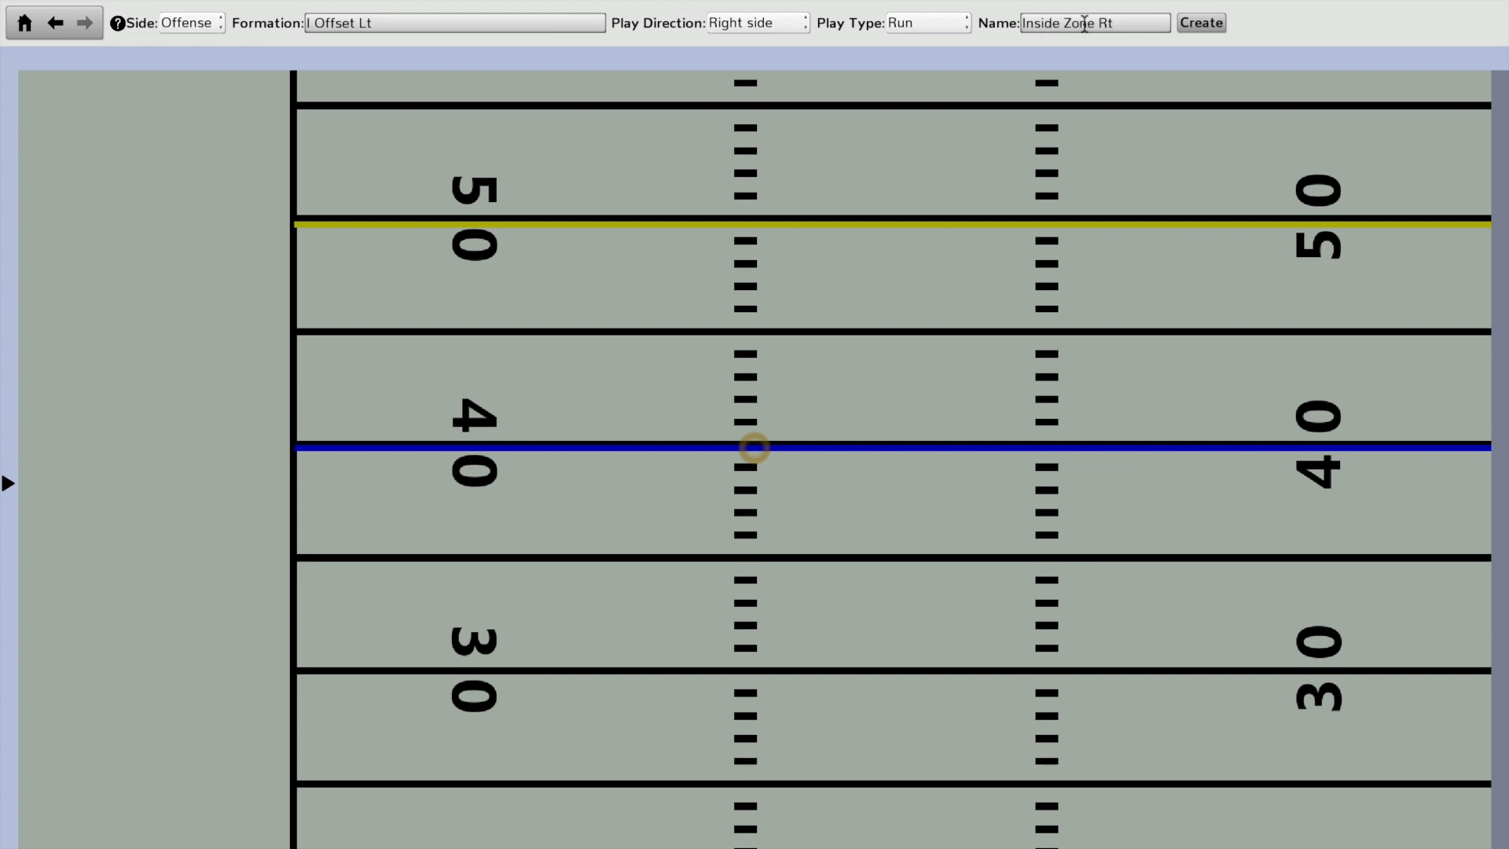
pyautogui.click(1191, 24)
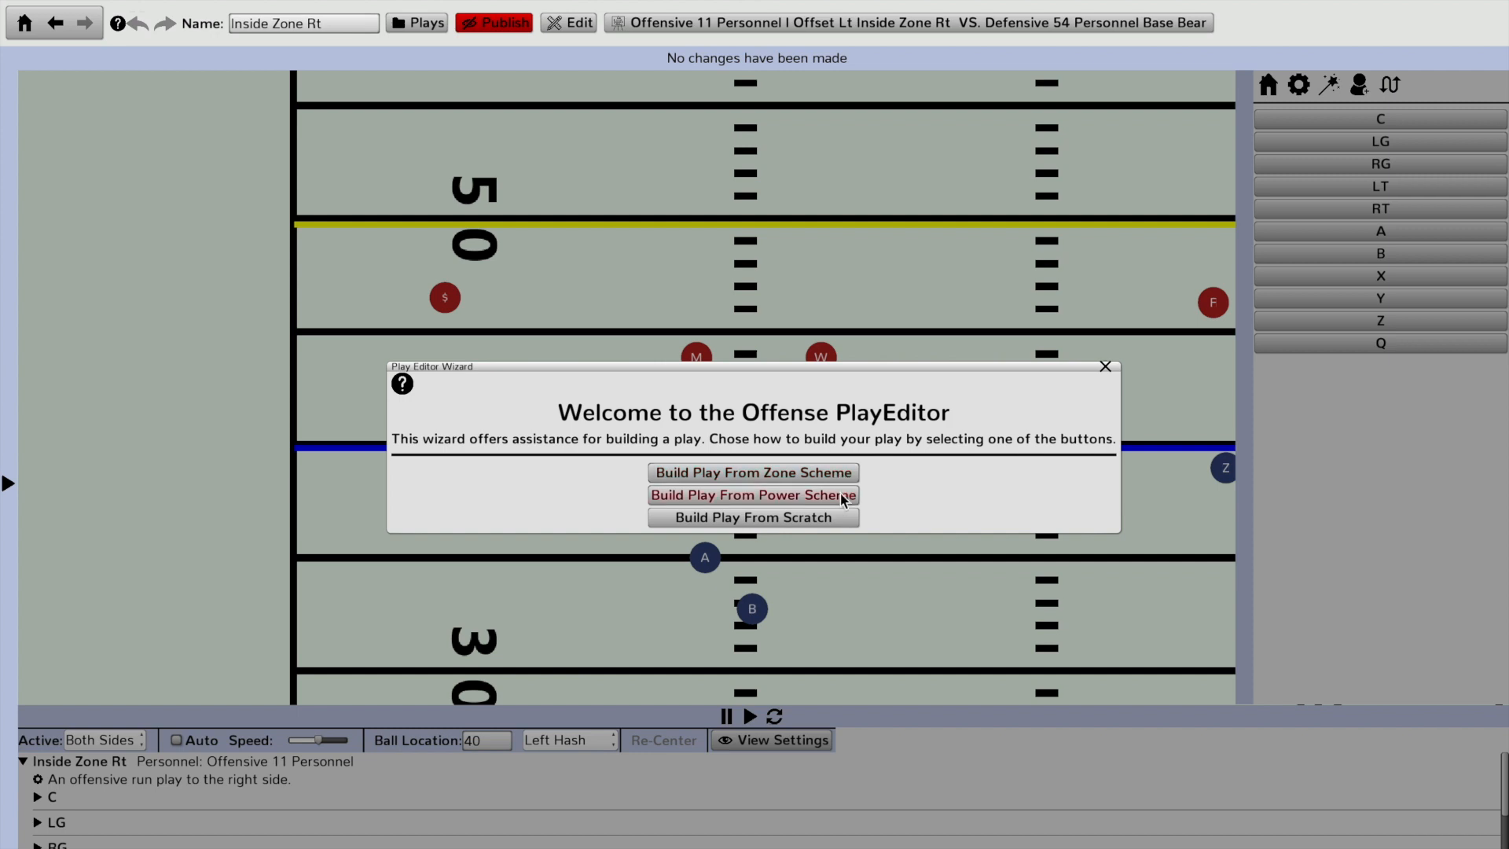
# Step: Choose to build the play from scratch and save it in the Plays folder of Basic Offense in the Basic Playbook
pyautogui.click(827, 519)
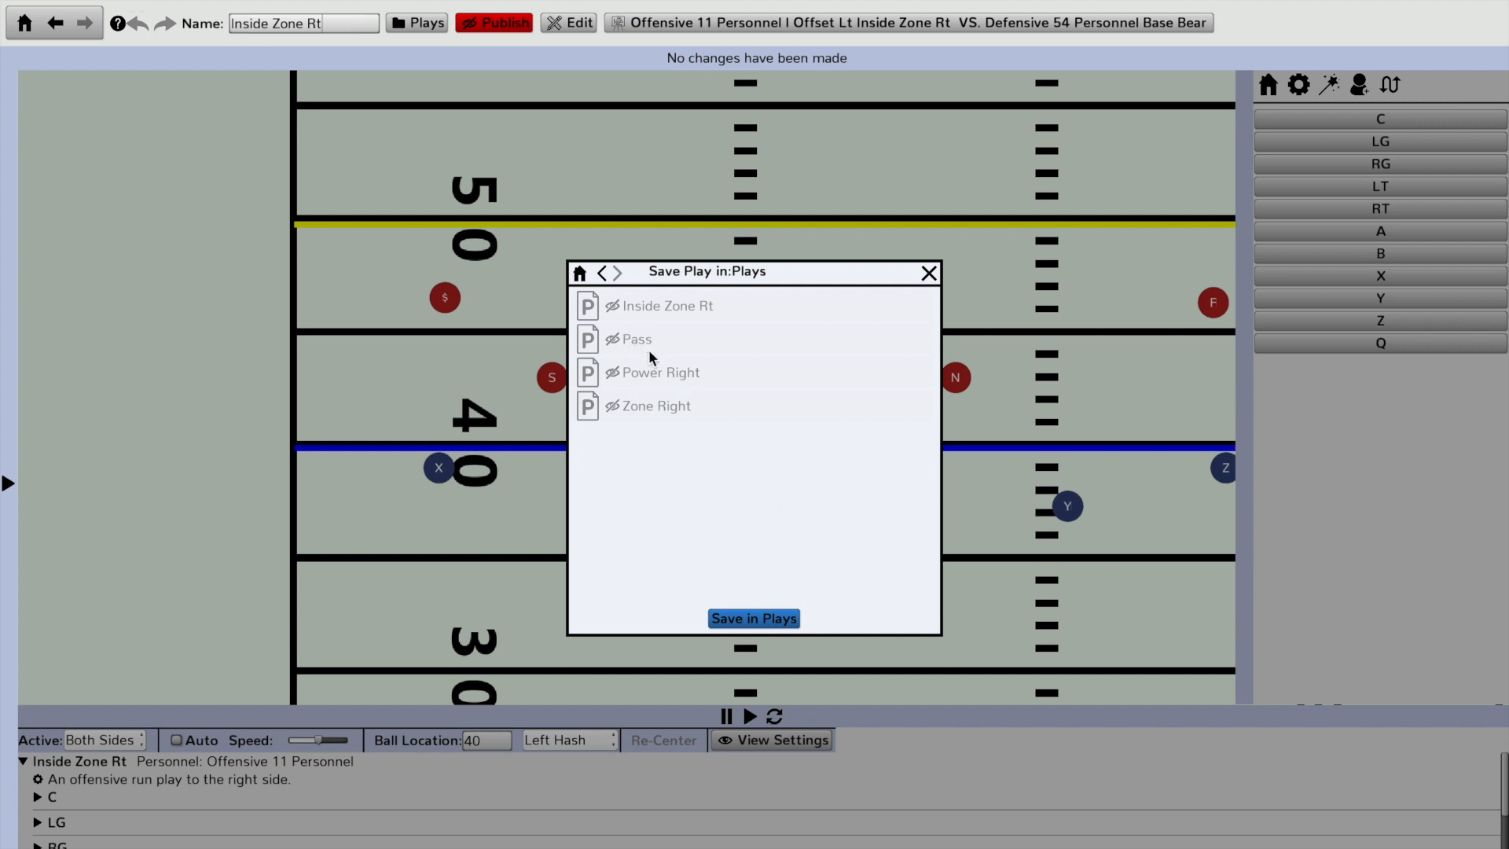
pyautogui.click(582, 275)
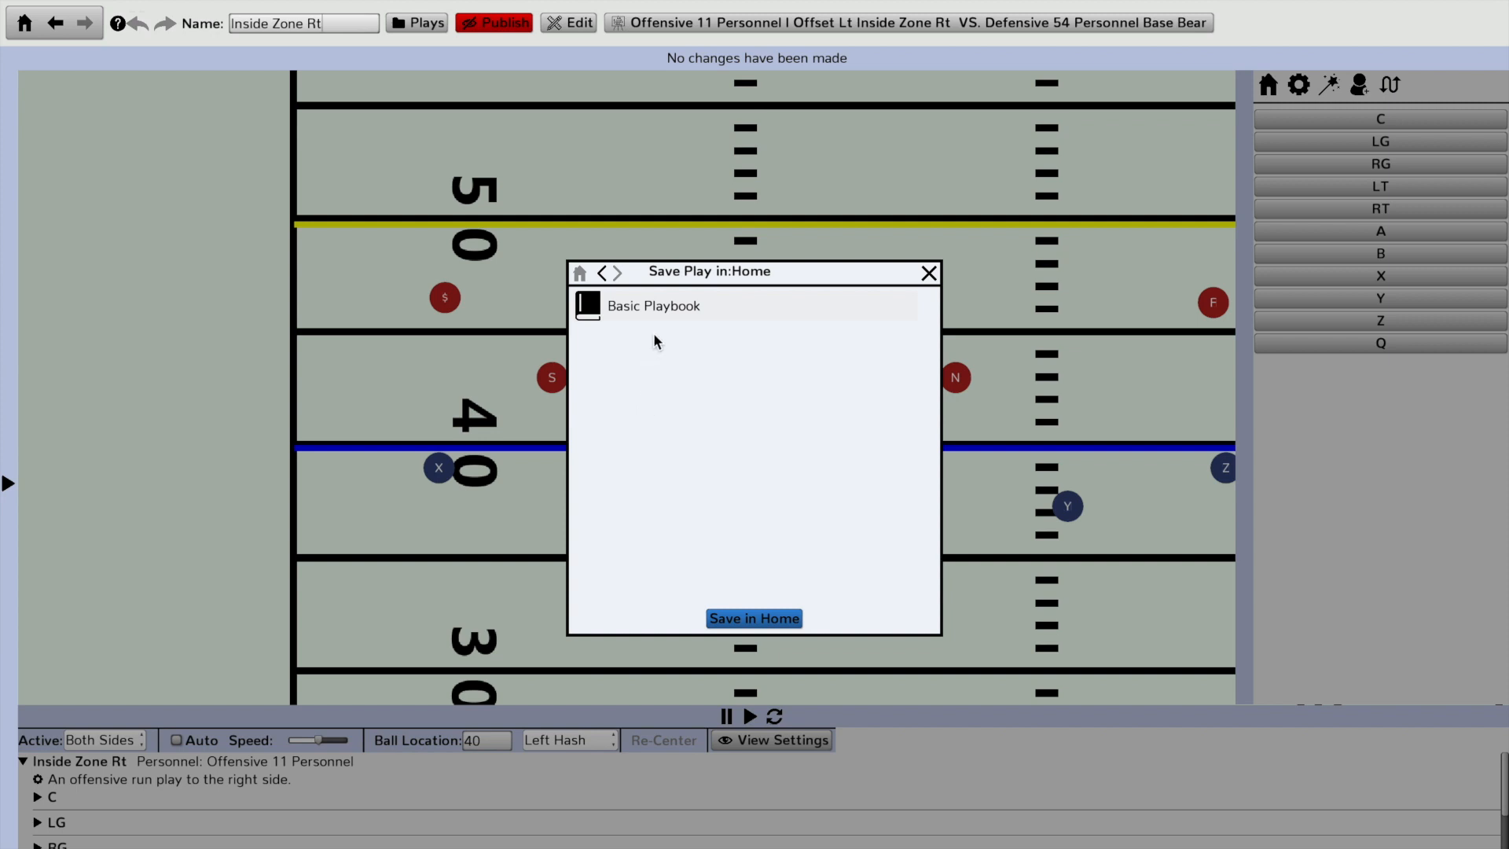
pyautogui.doubleClick(656, 311)
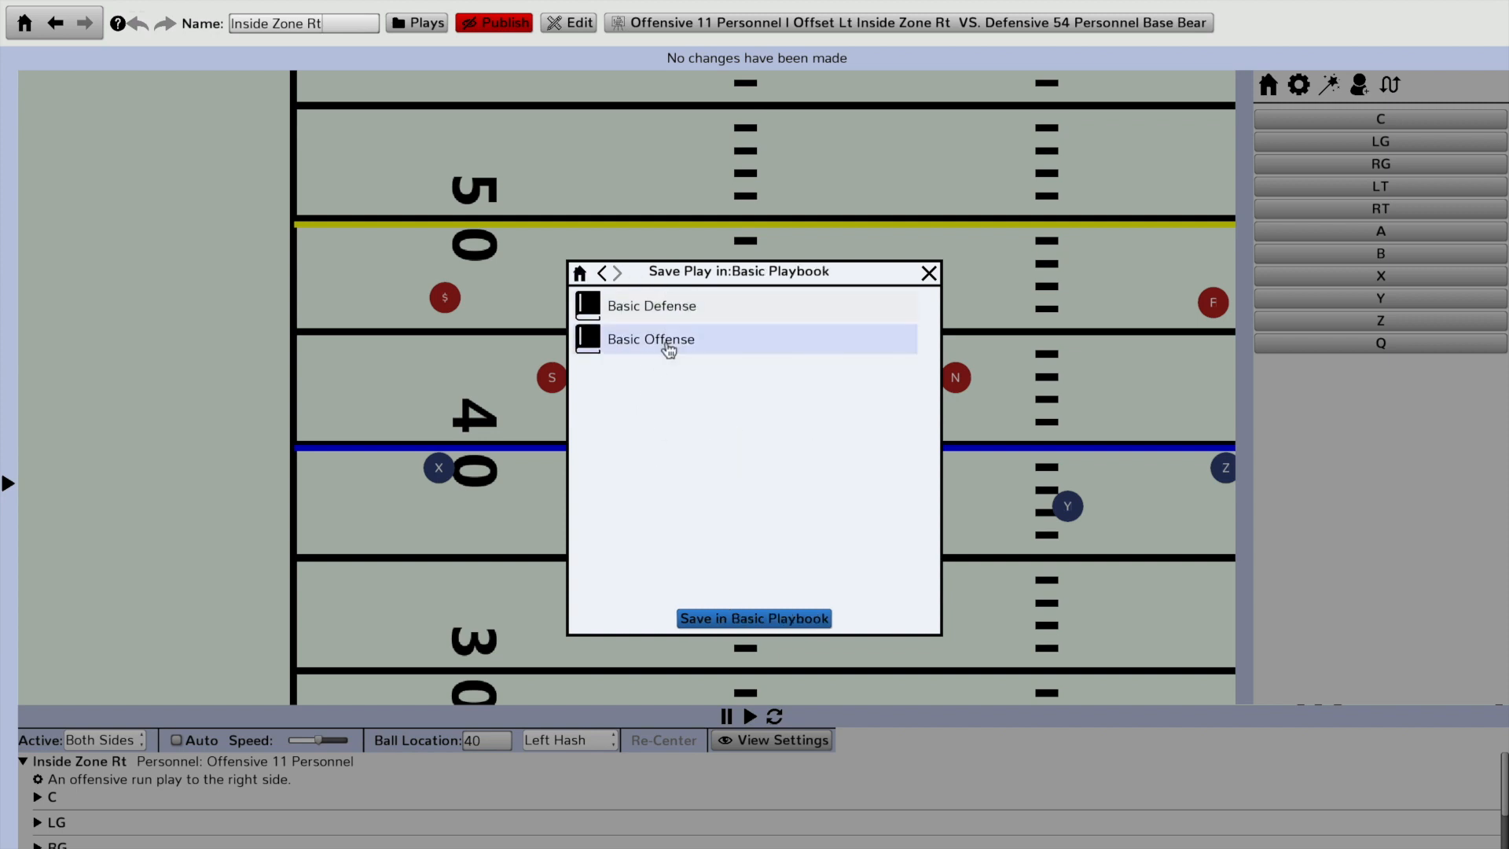
pyautogui.doubleClick(669, 349)
pyautogui.doubleClick(640, 437)
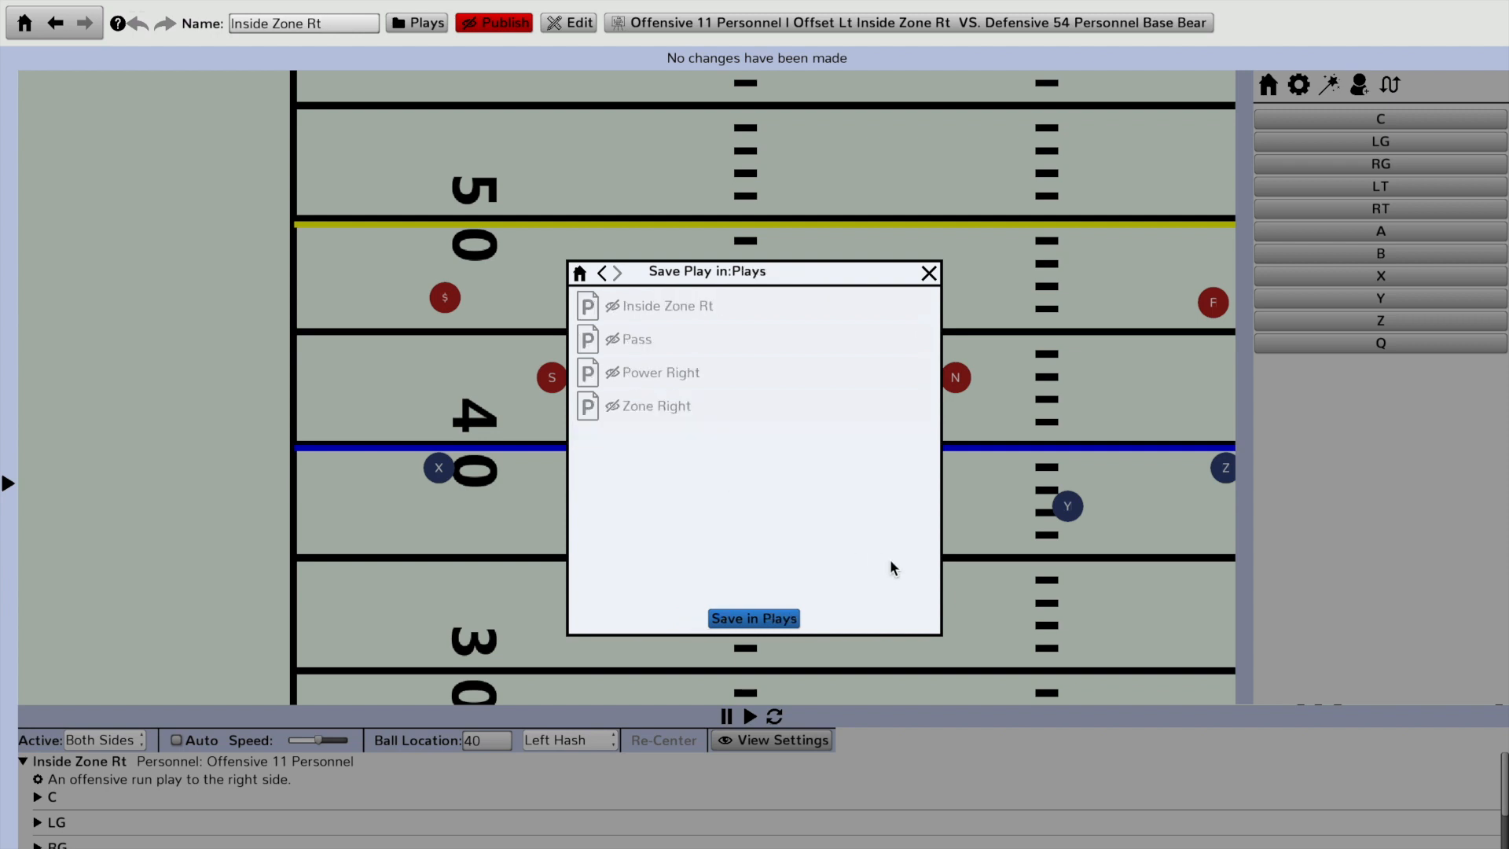
pyautogui.click(766, 618)
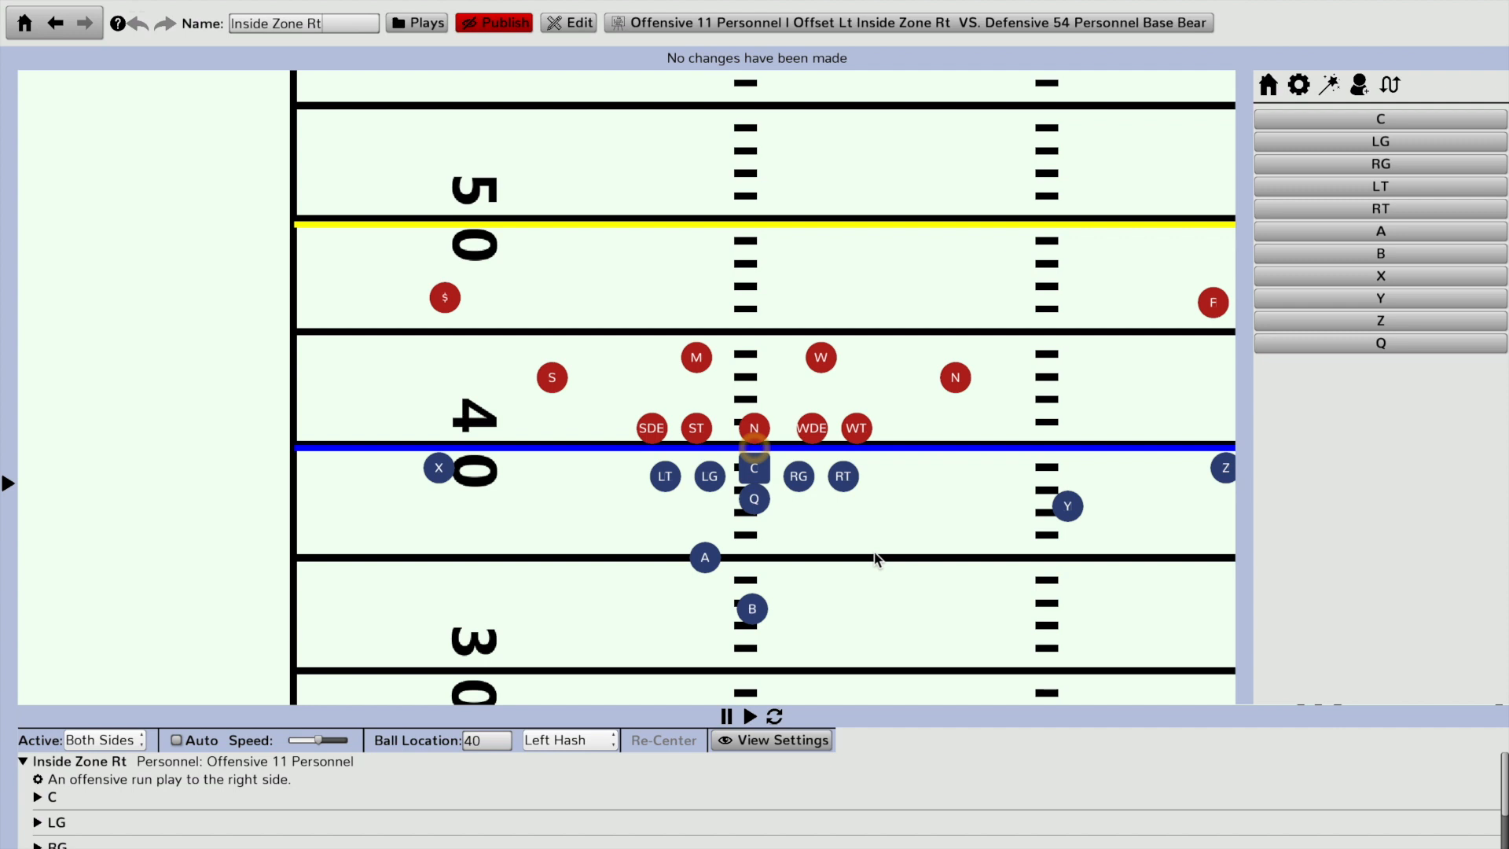
# Step: Change the defense in the play's scenario to Under Base
pyautogui.click(1023, 33)
pyautogui.click(908, 97)
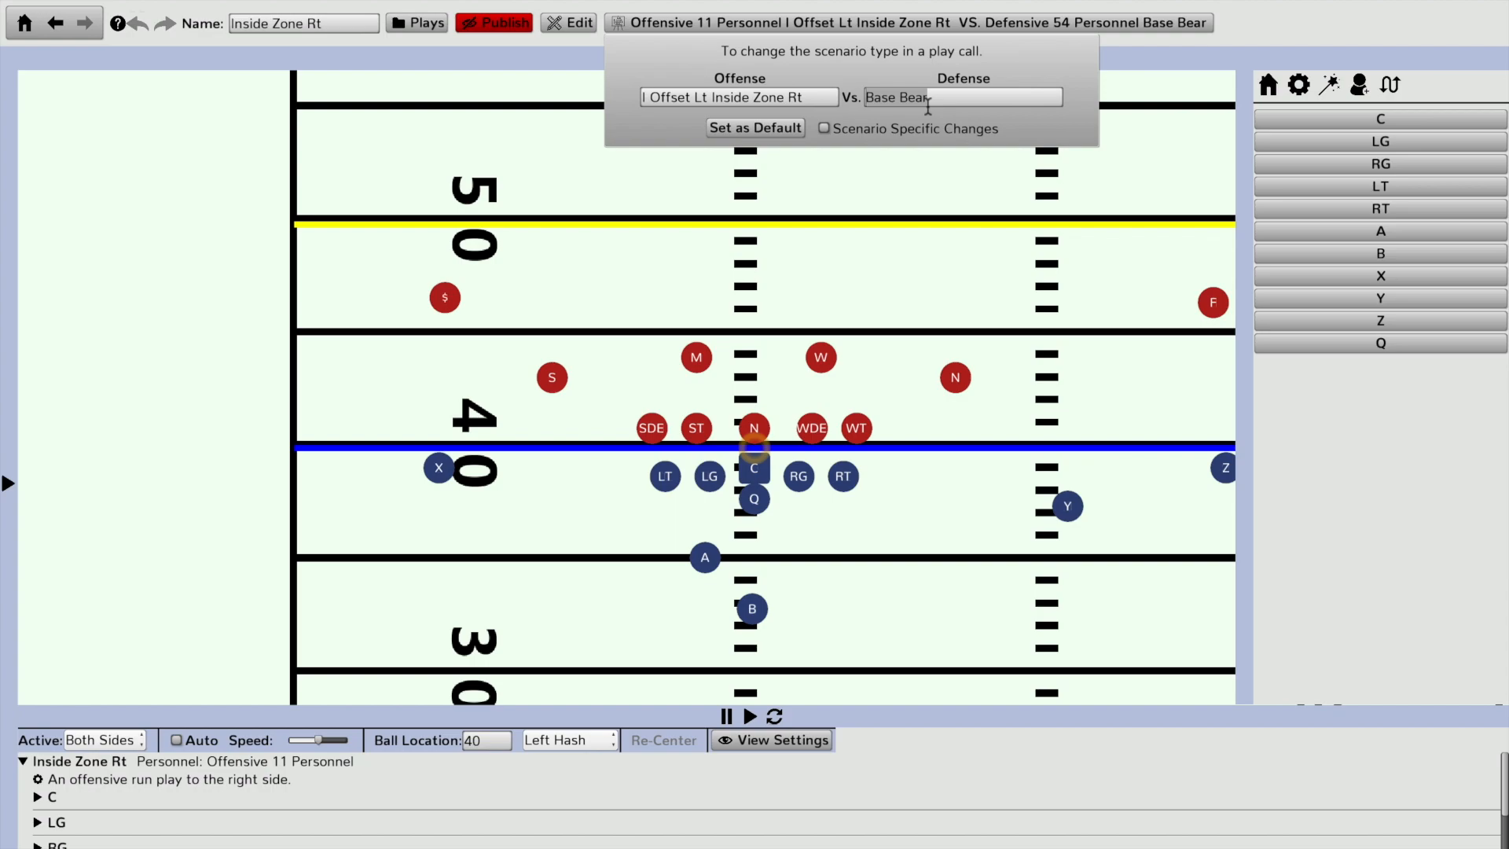
pyautogui.write('Under b')
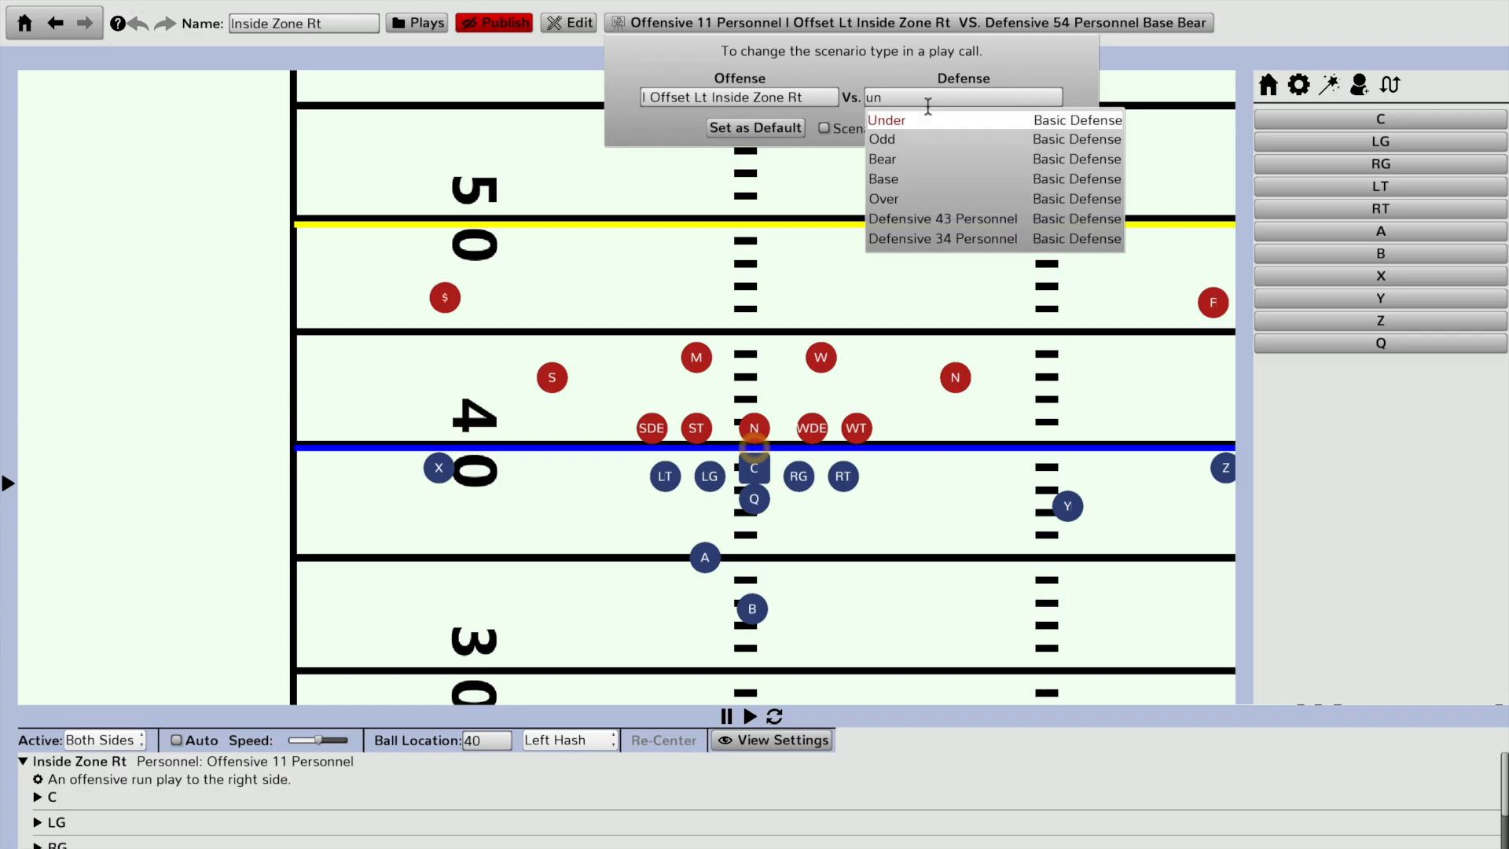
pyautogui.write('ase')
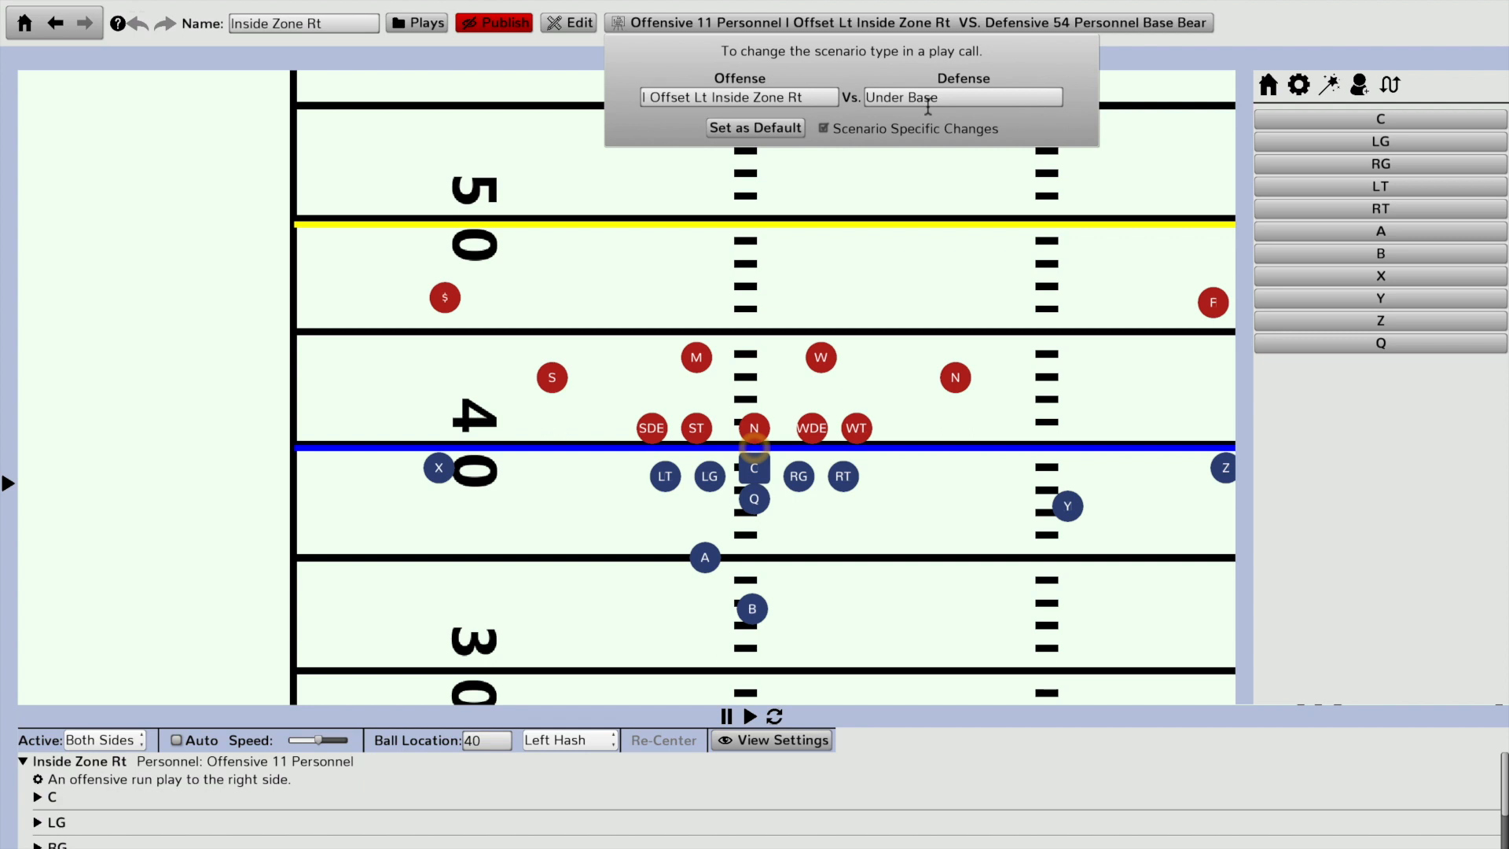
pyautogui.press('Return')
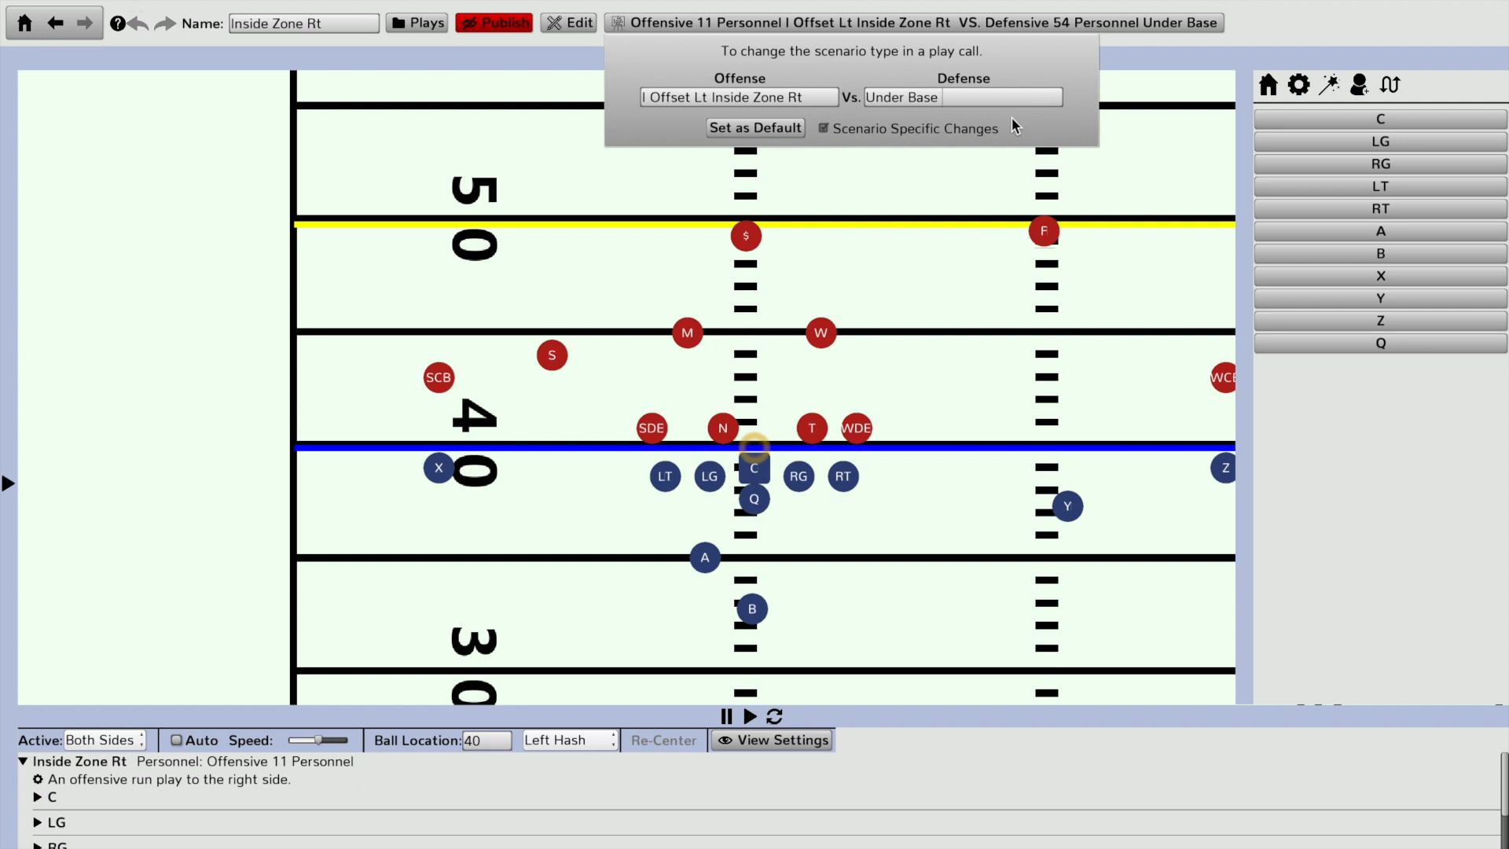
# Step: Turn off scenario specific changes, making the current assignments the default, and set the current scenario as default
pyautogui.click(949, 131)
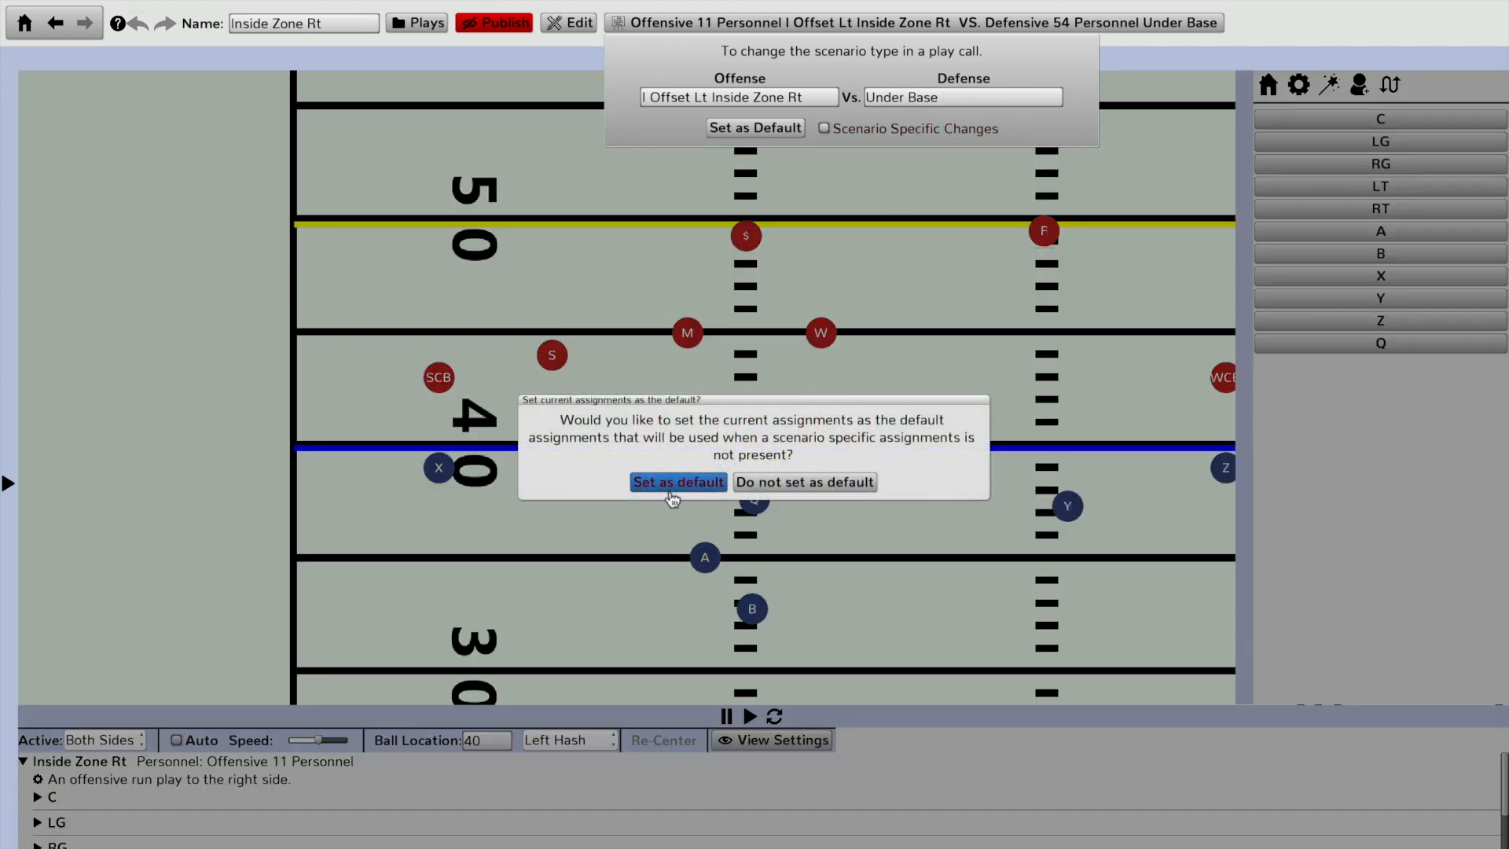
pyautogui.click(681, 488)
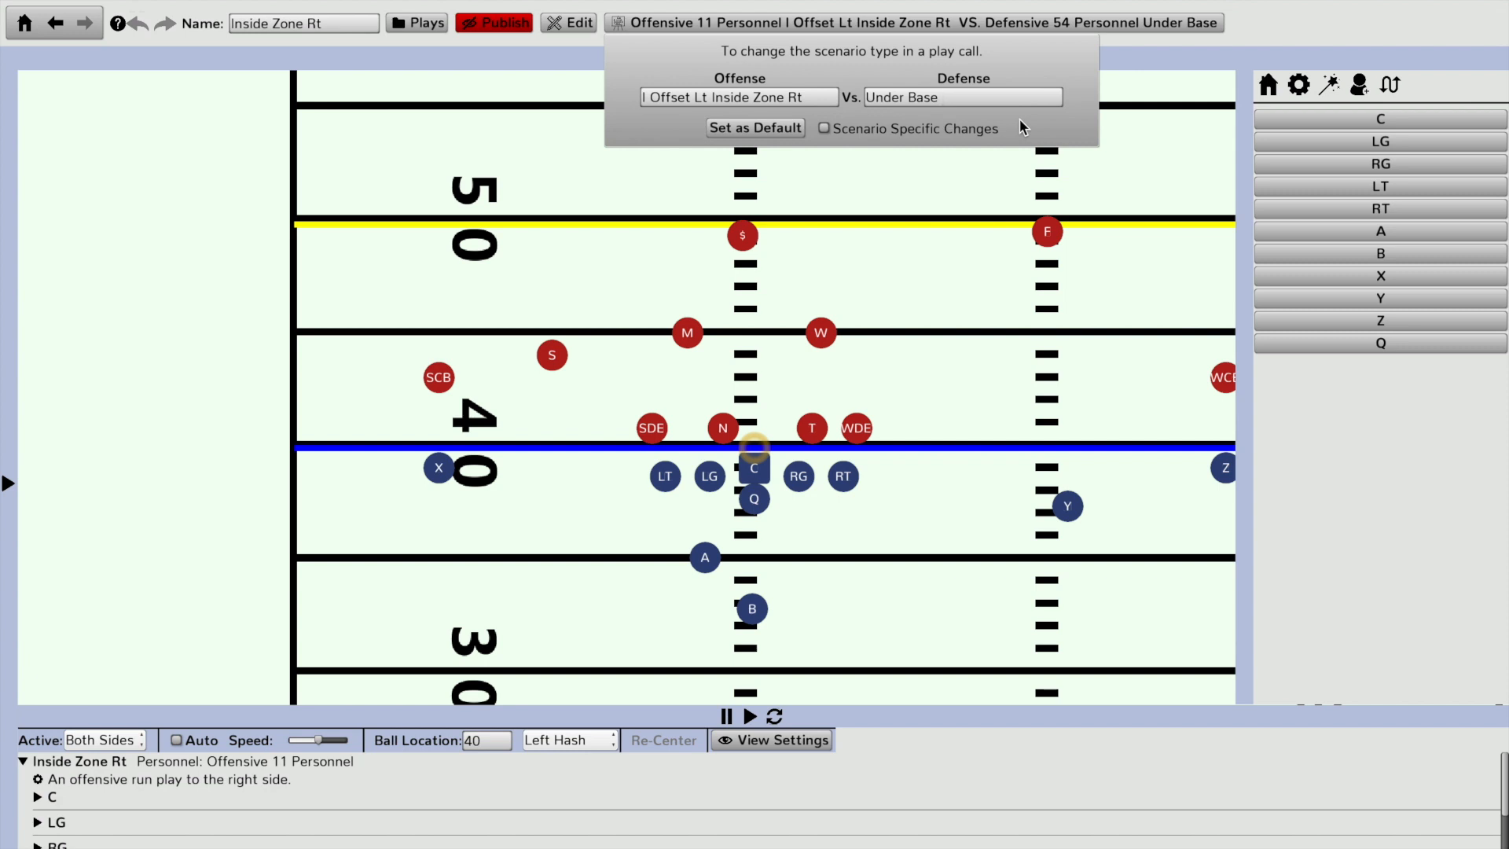
pyautogui.click(756, 128)
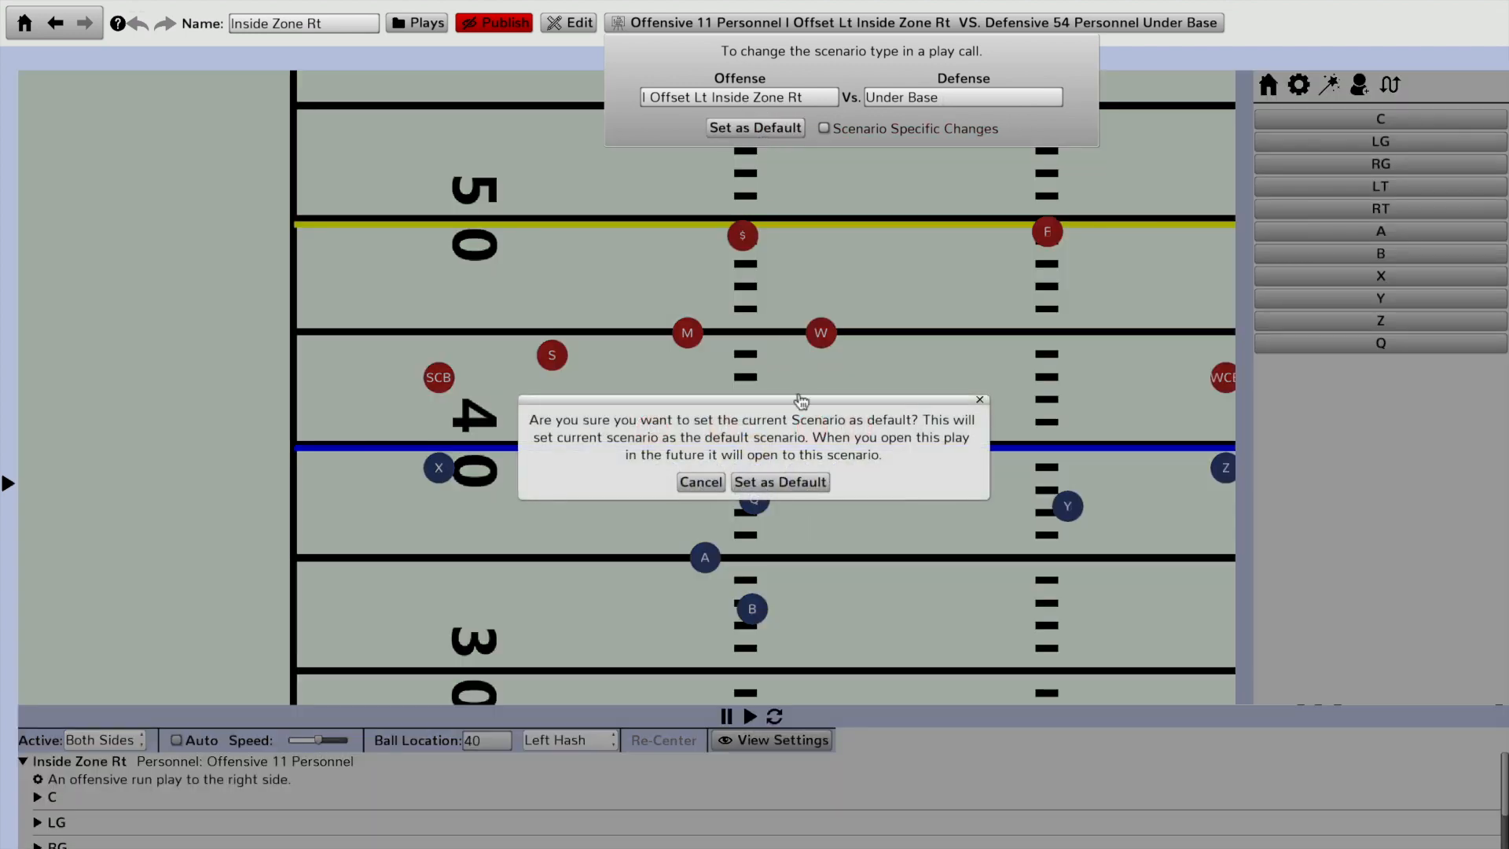
pyautogui.click(790, 482)
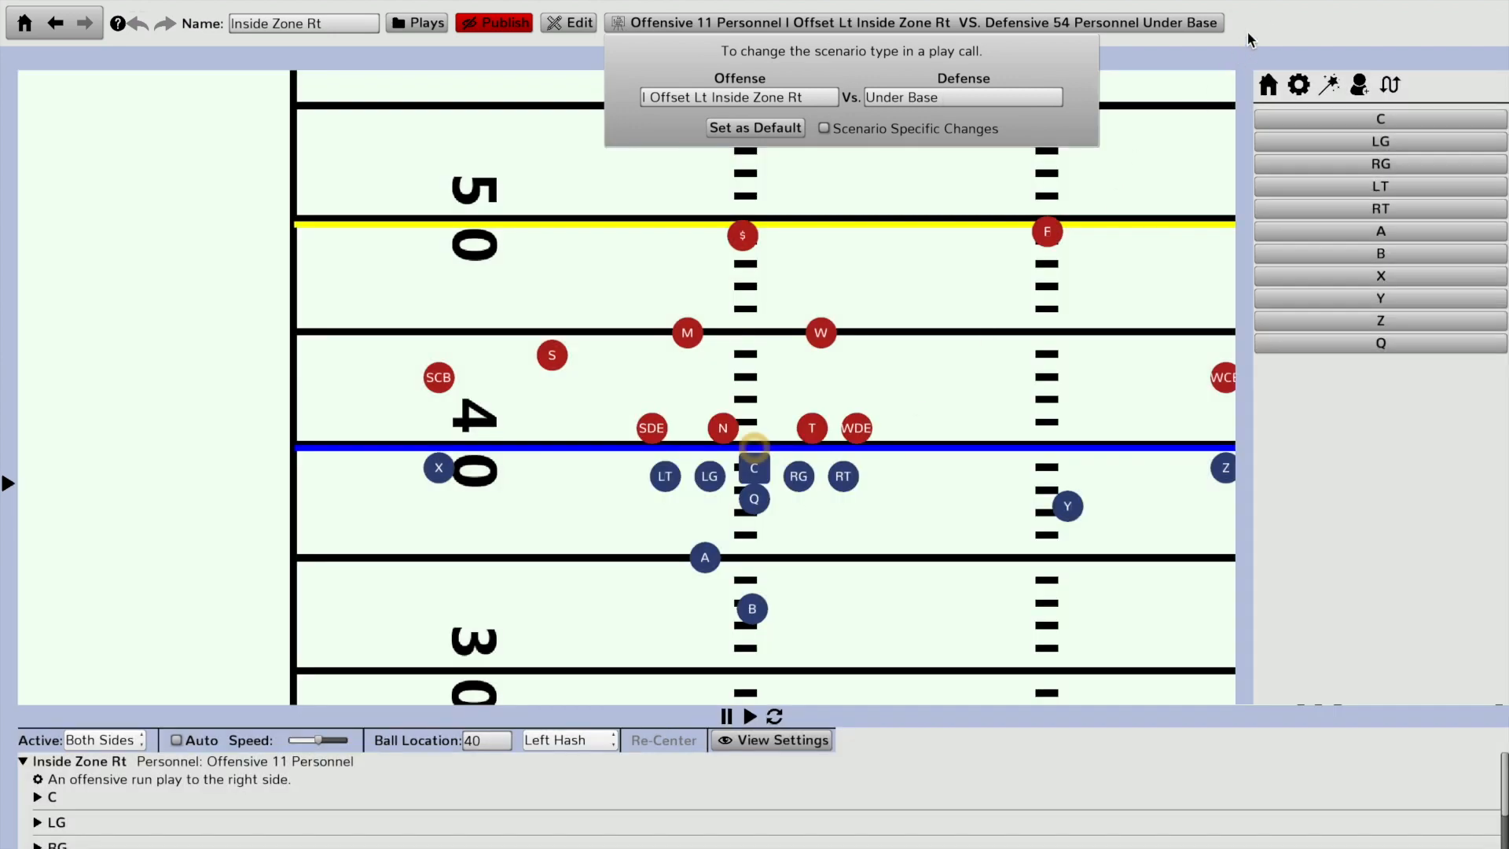
# Step: Examine the right tackle's and right guard's assignments and the assignment types available for the right guard
pyautogui.click(842, 476)
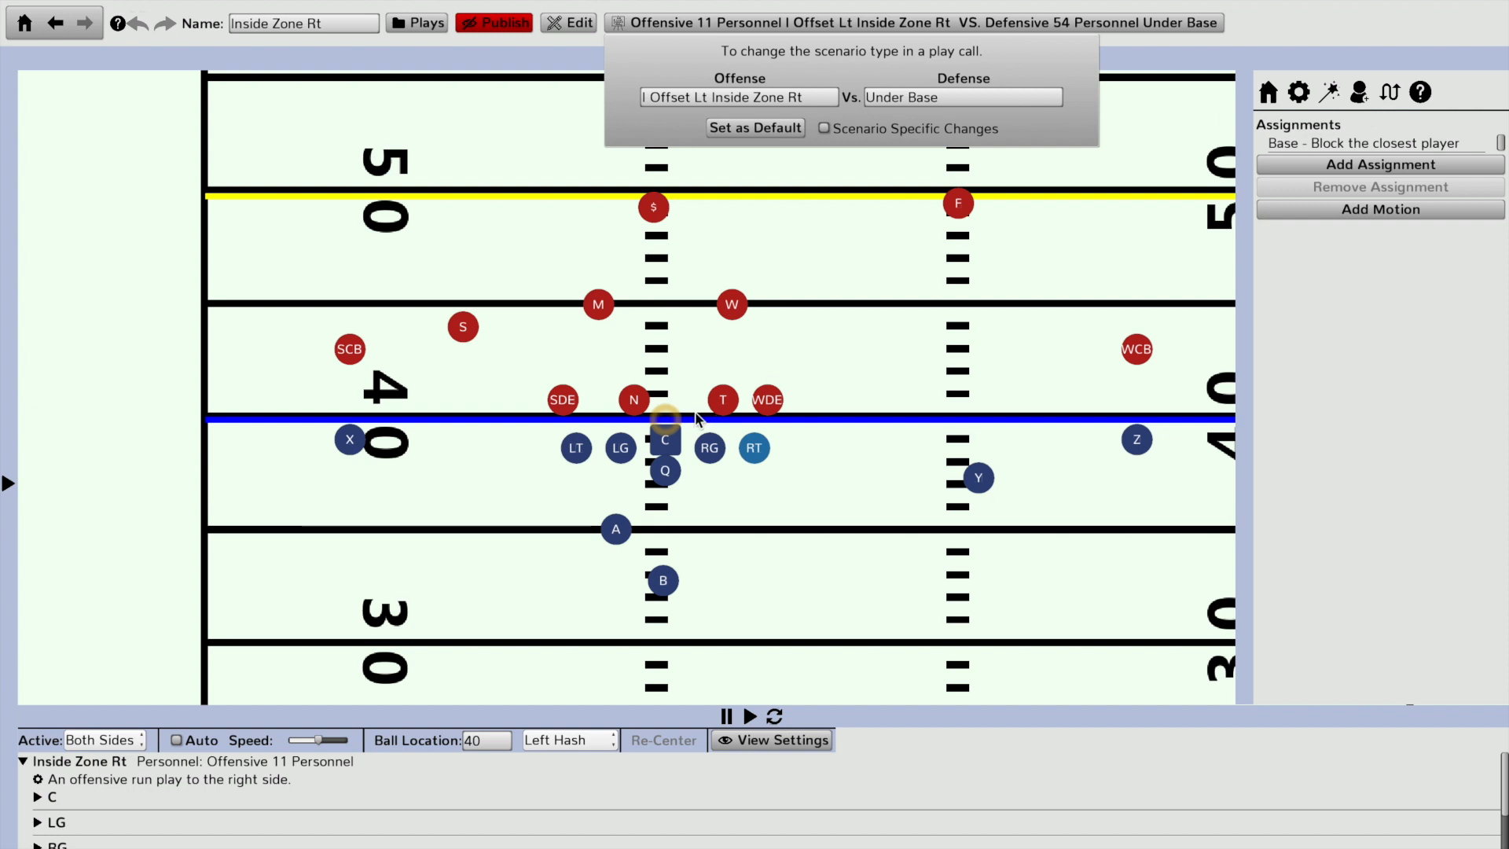
pyautogui.click(710, 451)
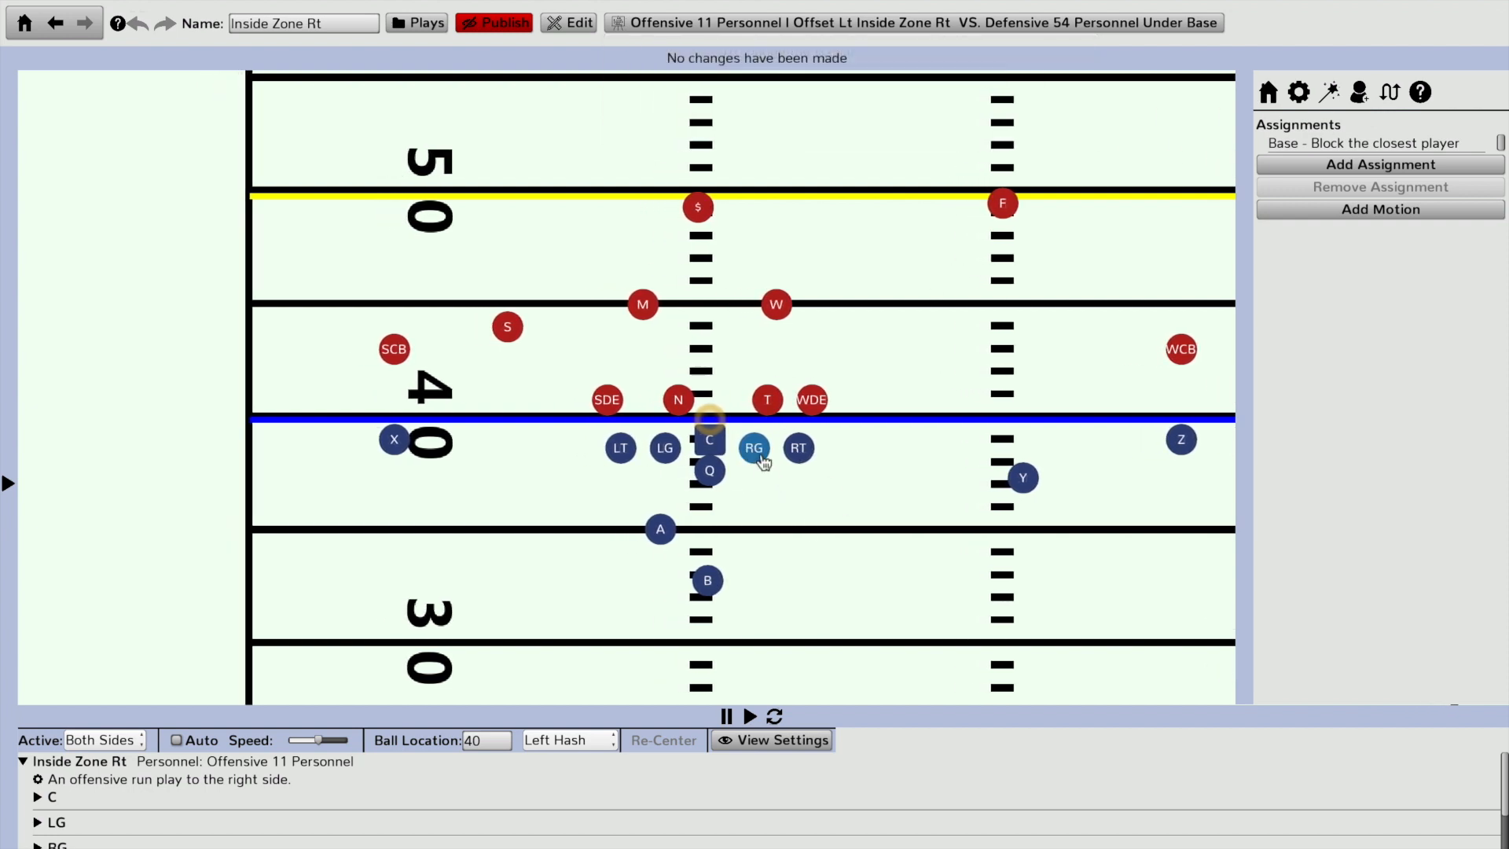
pyautogui.click(1382, 178)
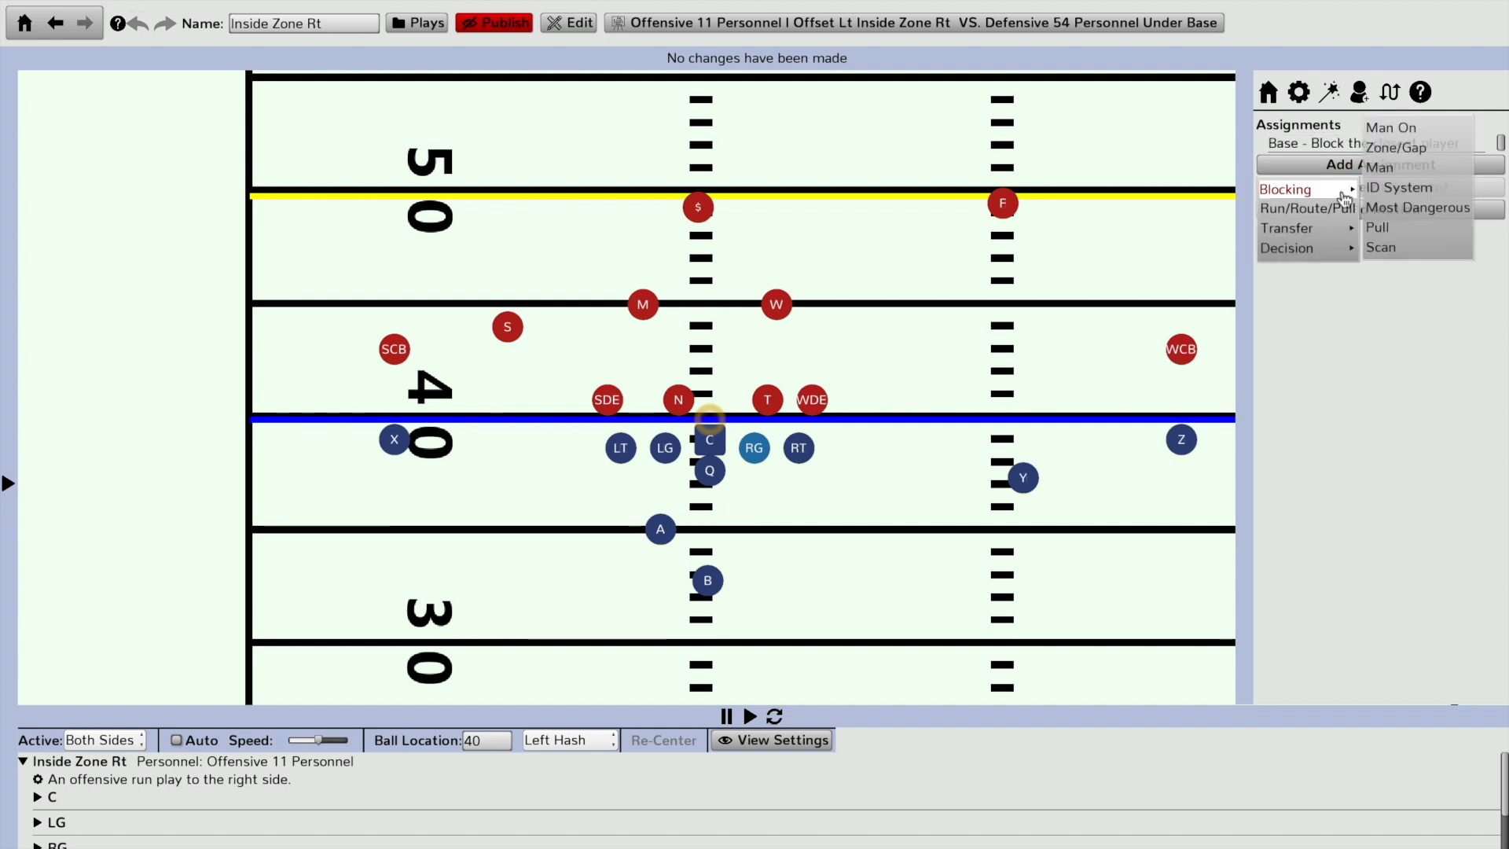
pyautogui.moveTo(1337, 257)
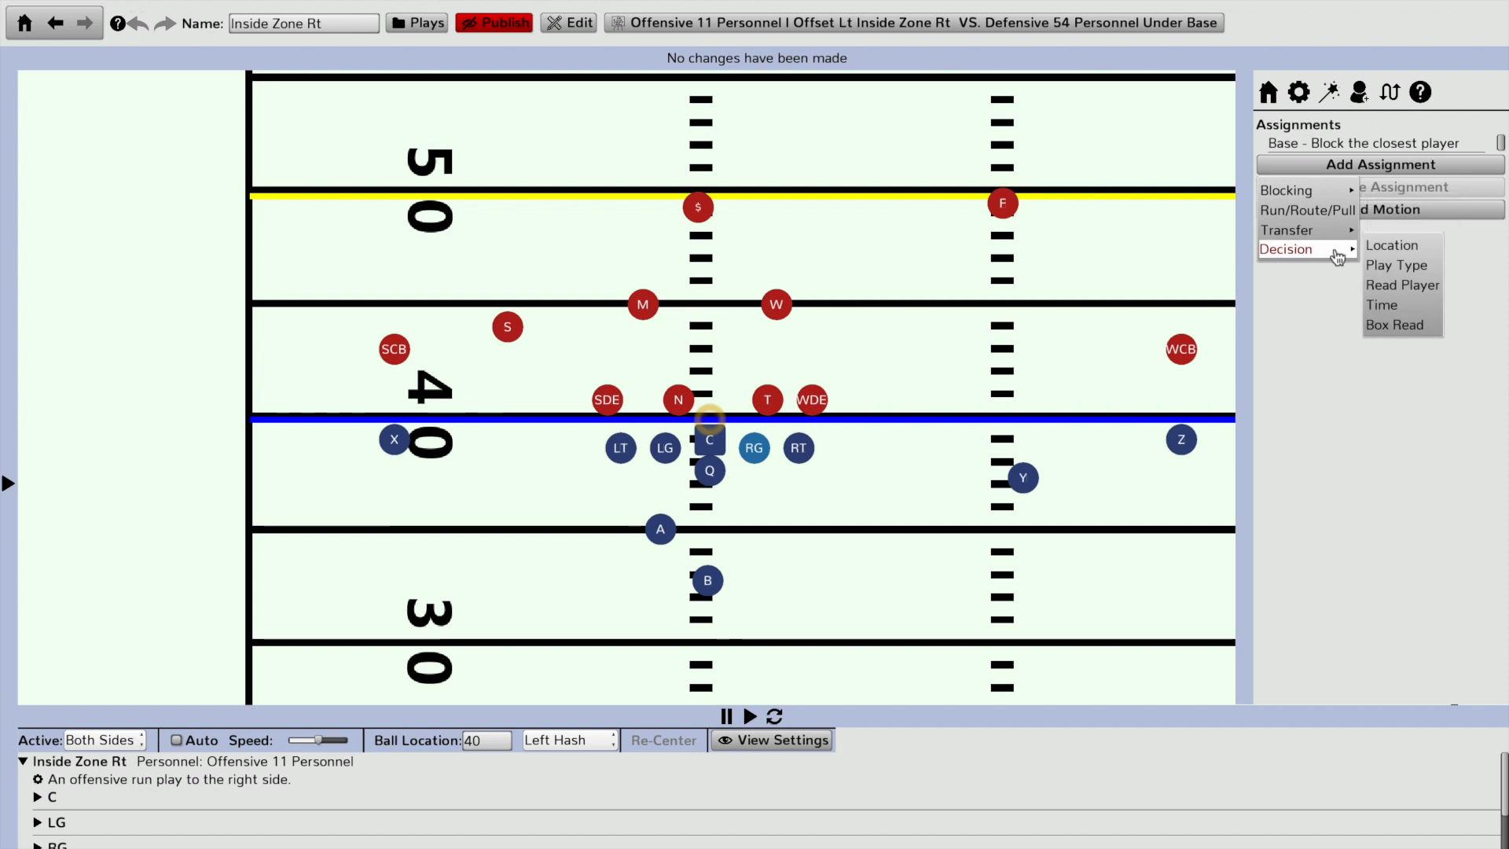
pyautogui.moveTo(1340, 196)
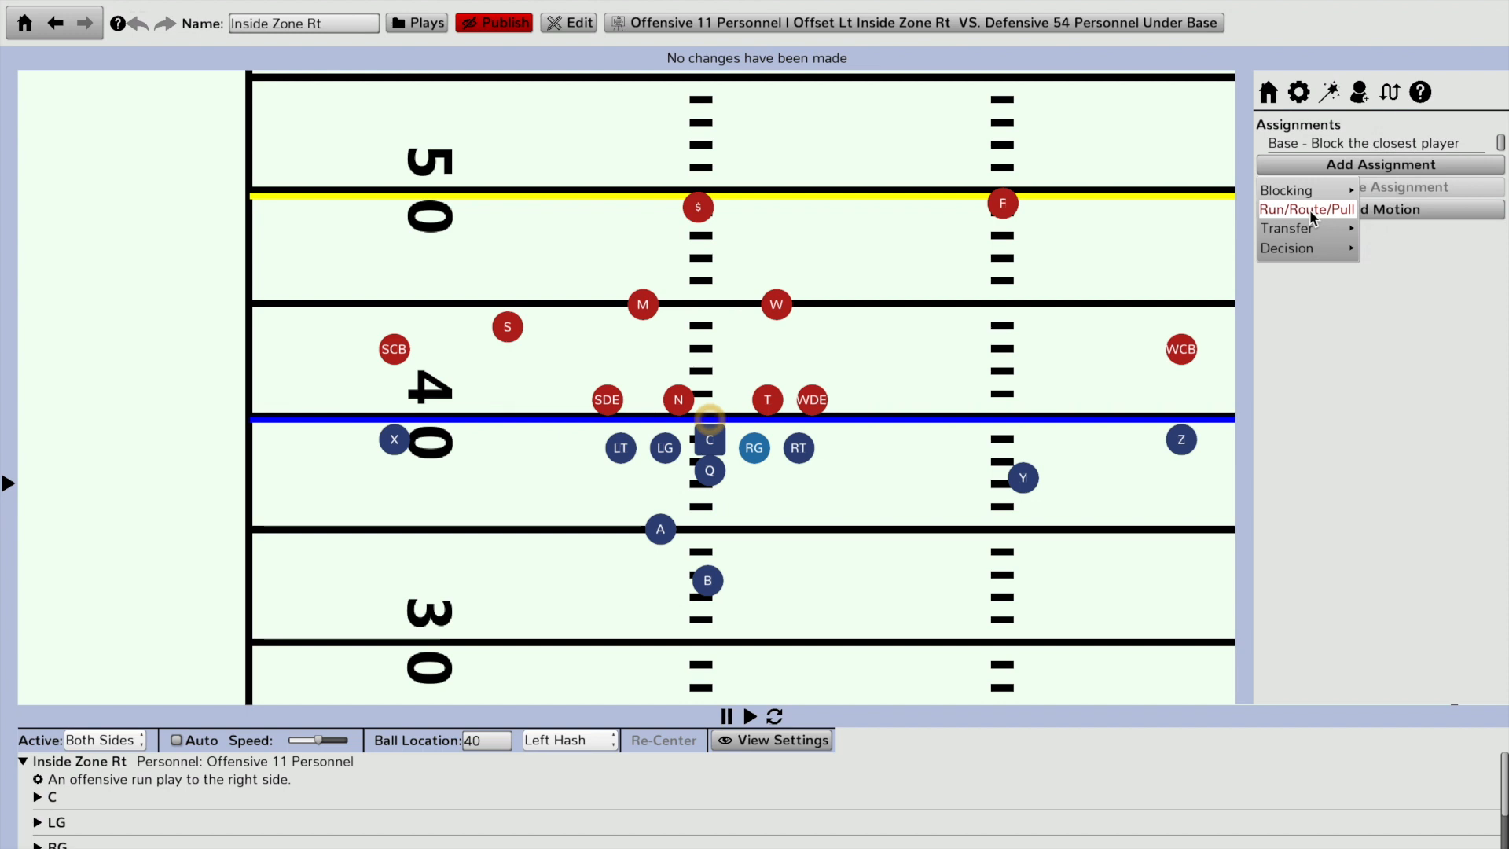
pyautogui.moveTo(1318, 230)
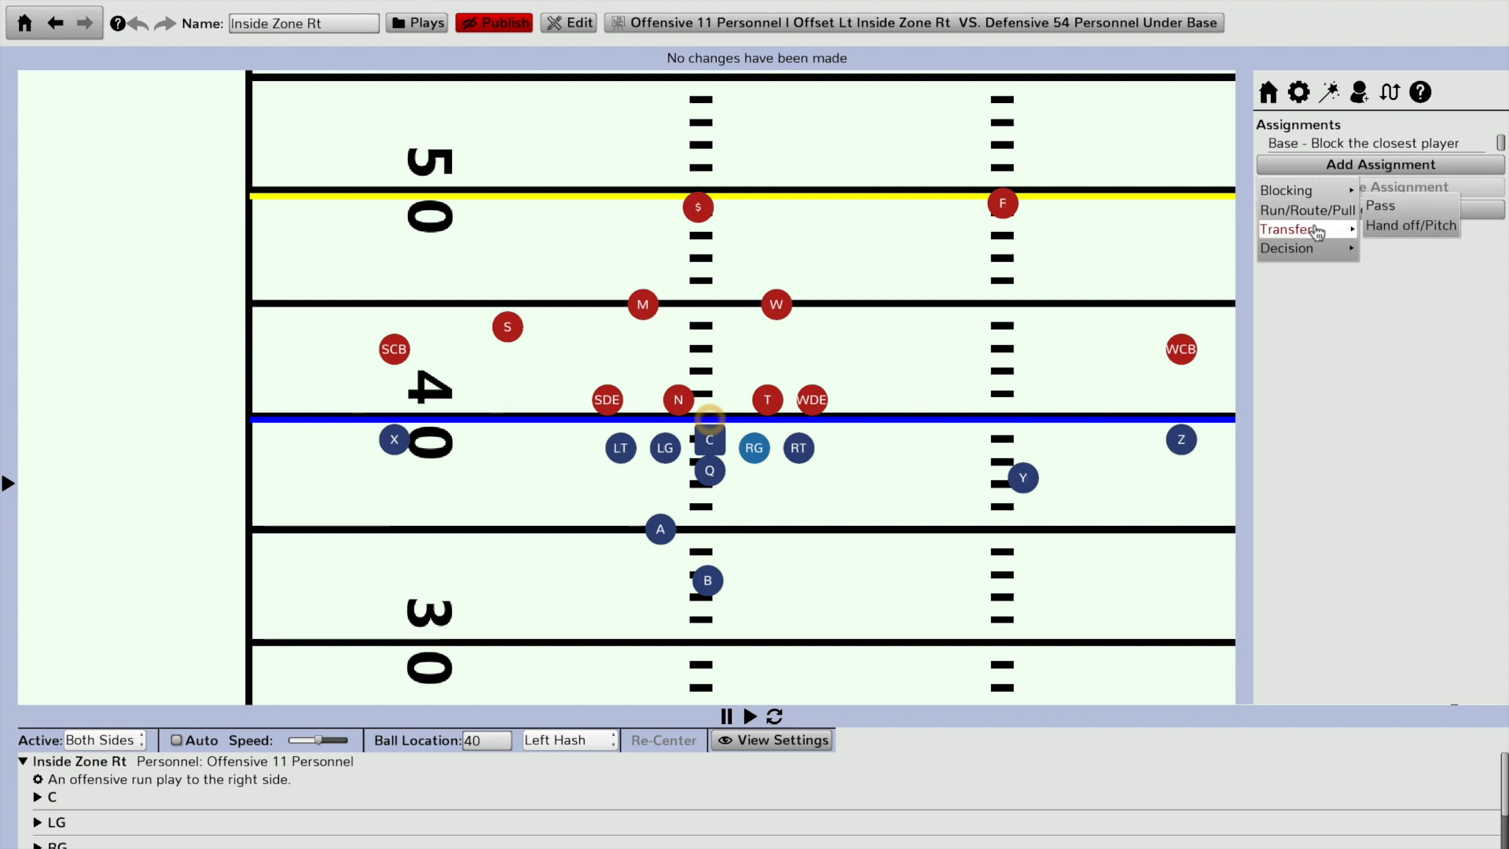
pyautogui.click(1288, 271)
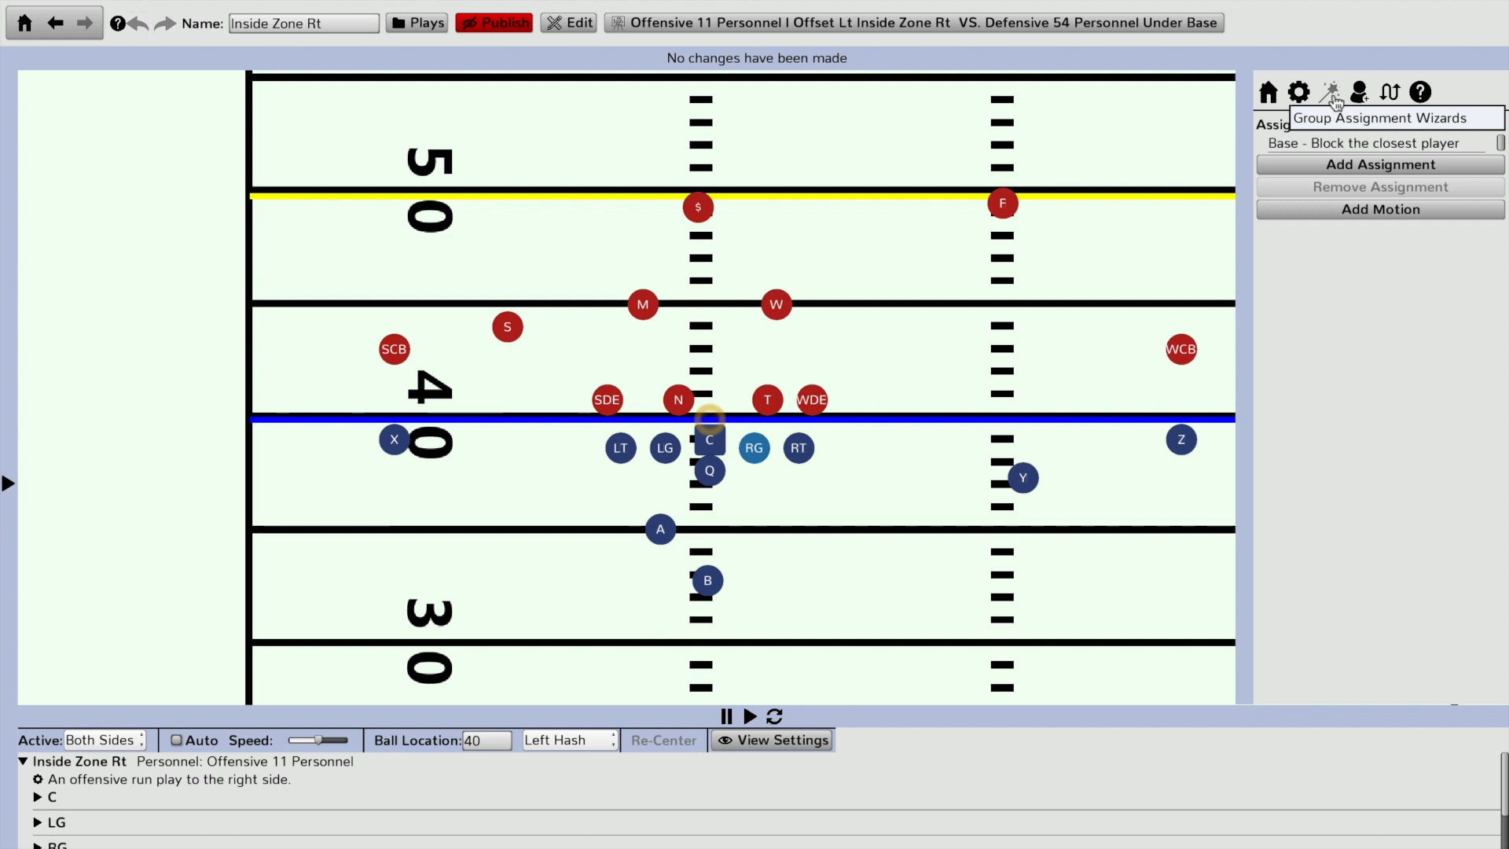
# Step: Apply an Inside zone scheme to the five linemen with run direction Offensive playside and second level scheme Player Reference, overwriting existing assignments
pyautogui.click(1333, 96)
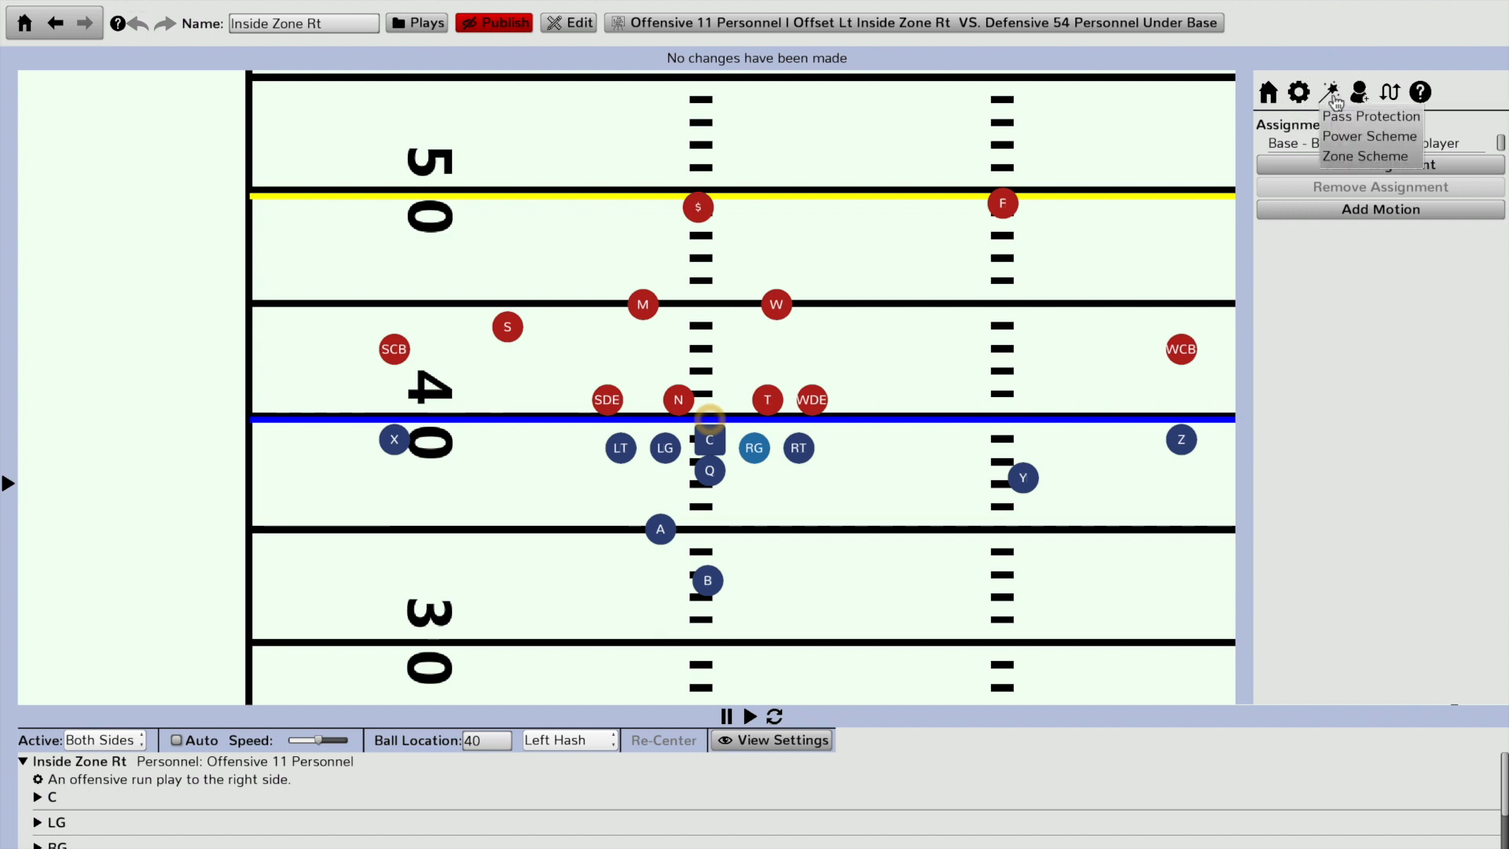
pyautogui.click(1358, 160)
pyautogui.moveTo(768, 295); pyautogui.dragTo(802, 135)
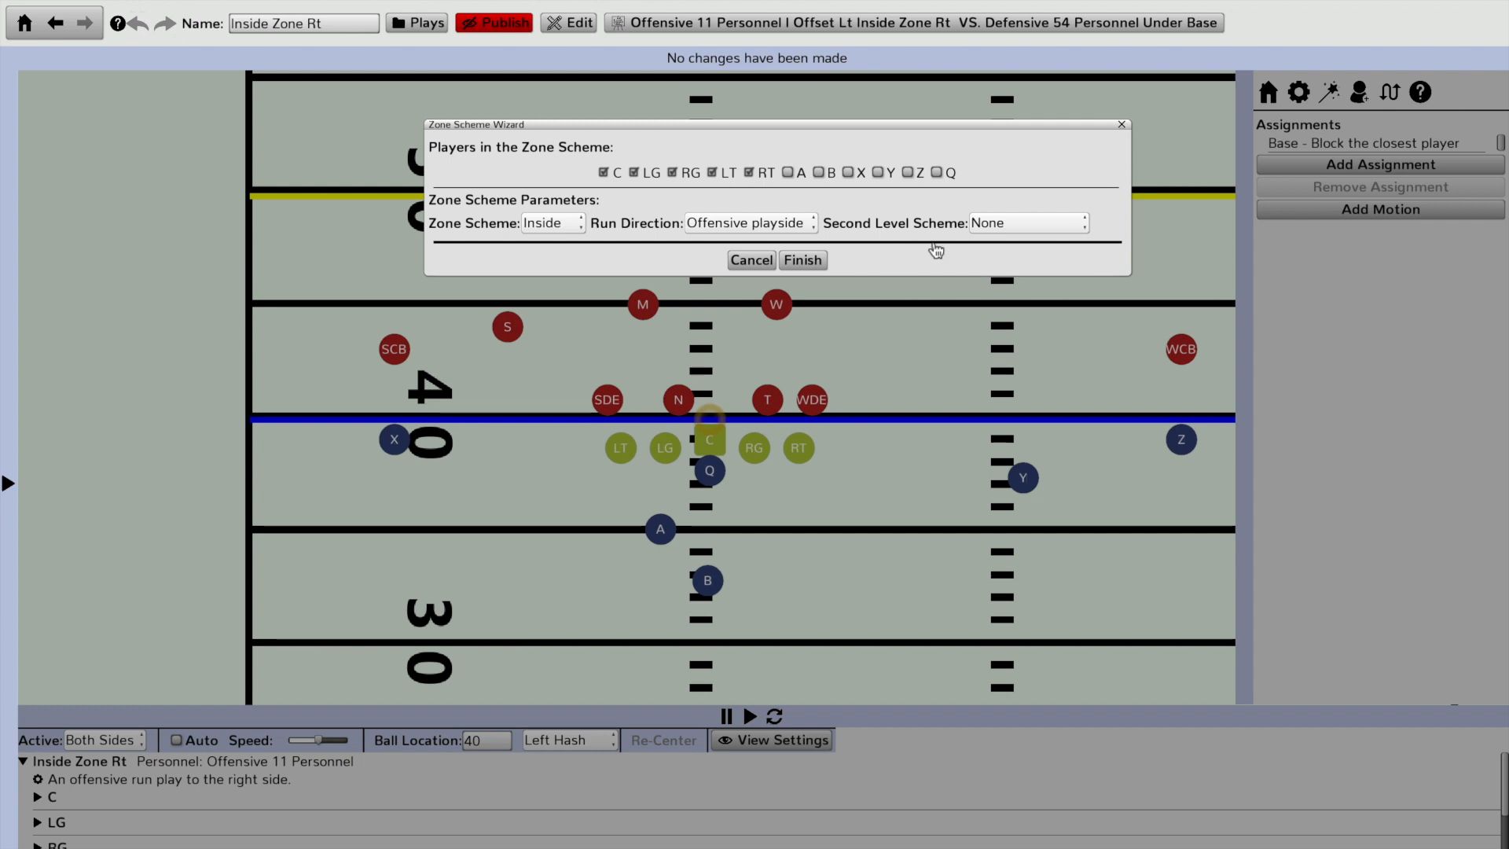
pyautogui.click(1004, 236)
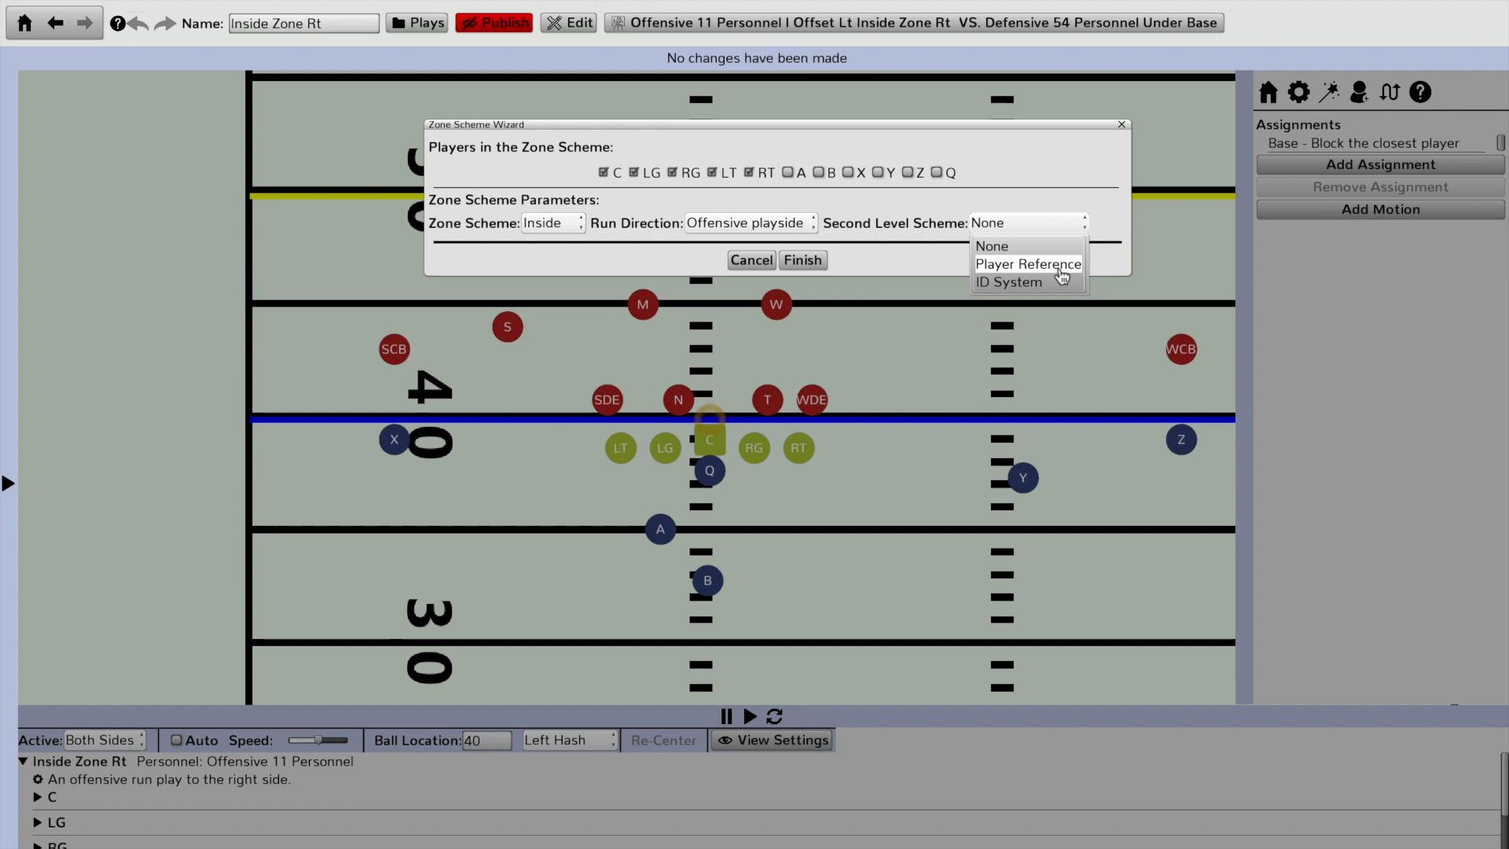
pyautogui.click(1060, 271)
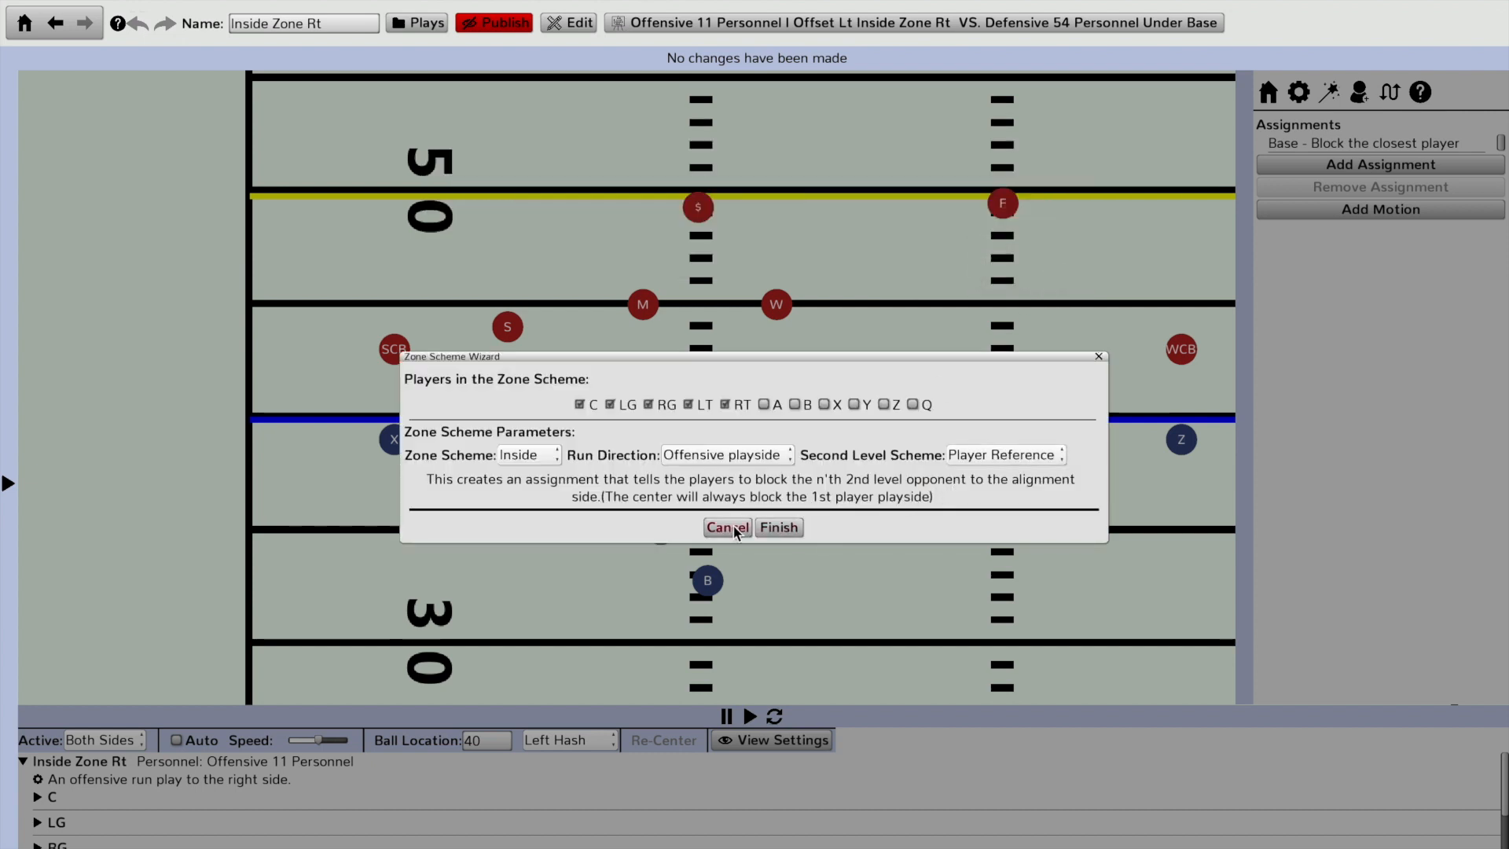
pyautogui.click(779, 528)
pyautogui.moveTo(775, 394); pyautogui.dragTo(775, 175)
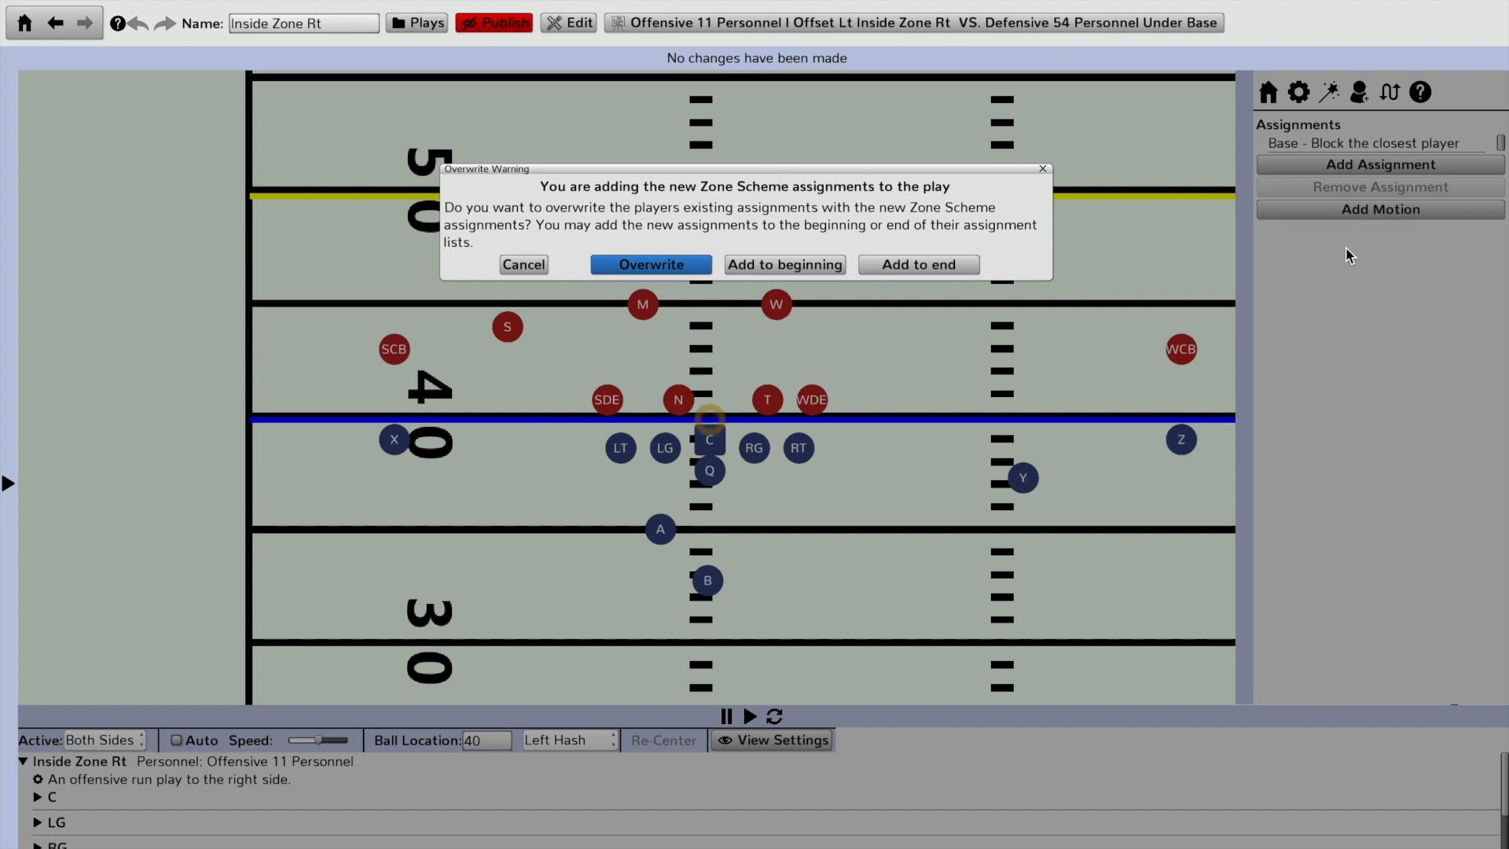
pyautogui.click(679, 267)
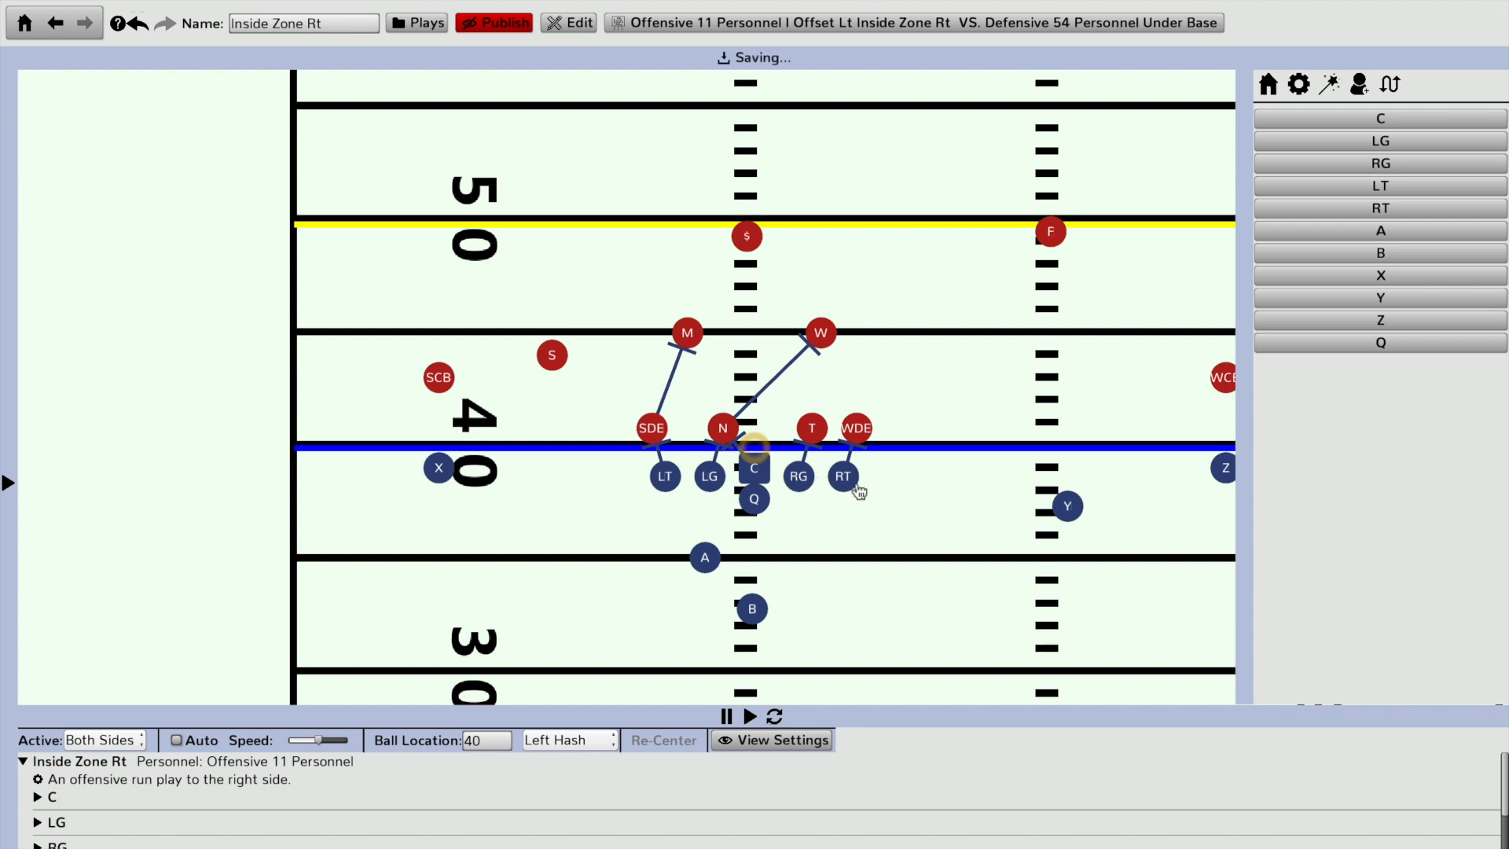
# Step: Review the blocking assignments of the right guard, right tackle and center
pyautogui.click(800, 481)
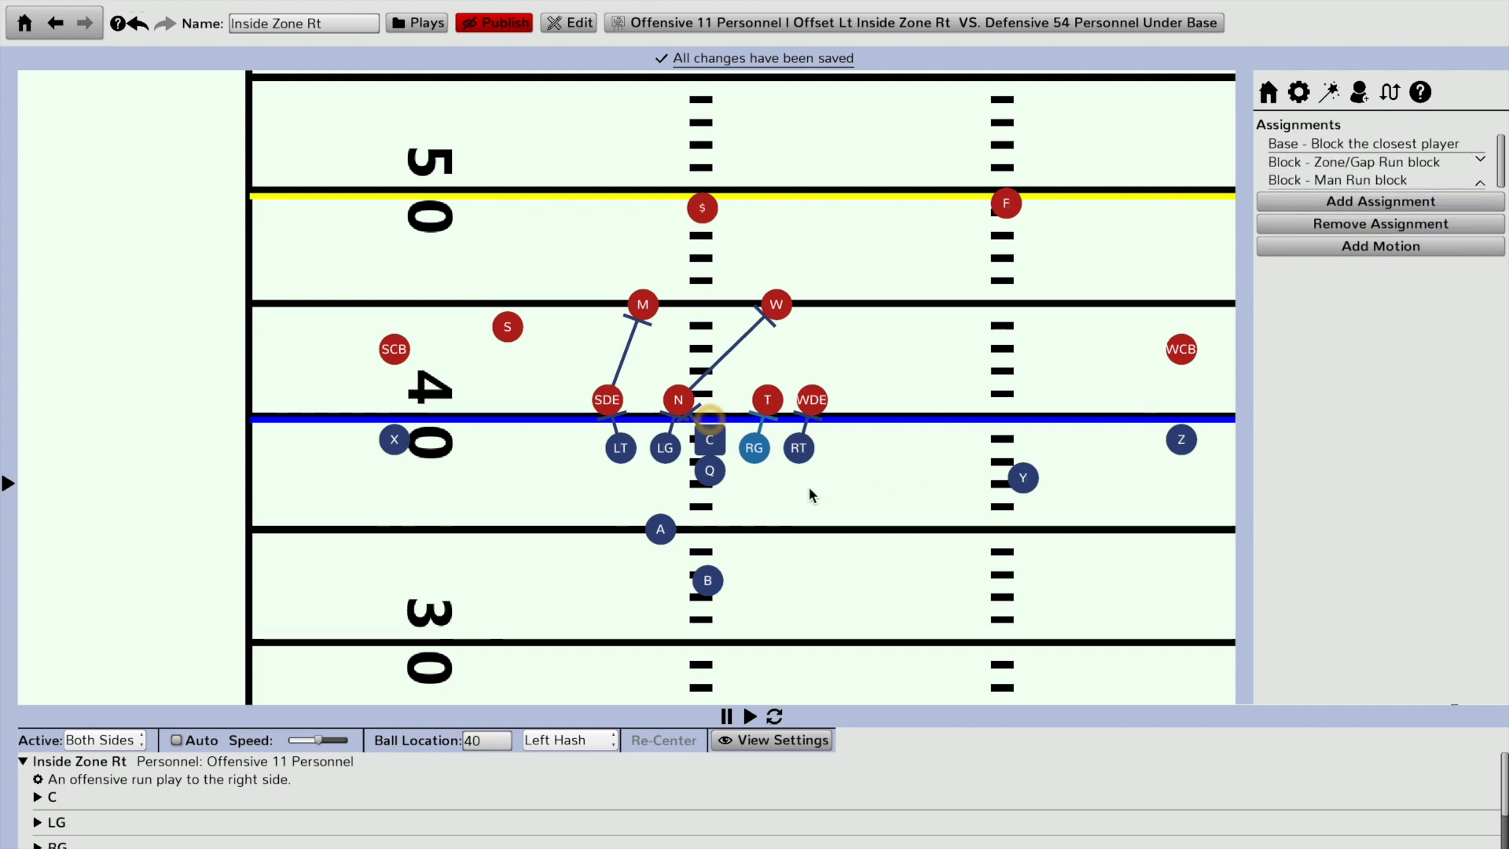
pyautogui.click(800, 446)
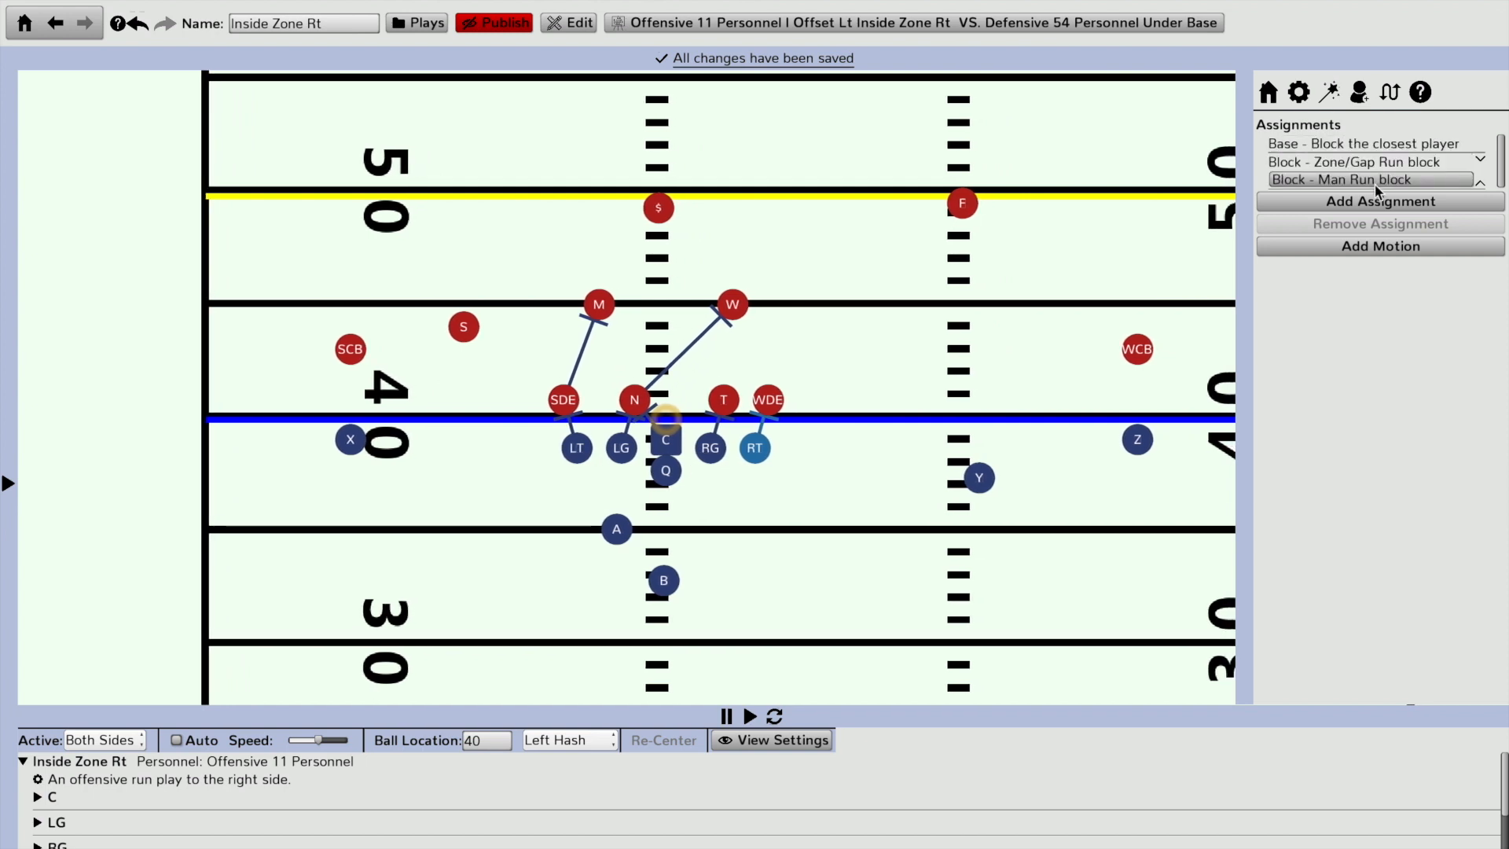
pyautogui.click(666, 448)
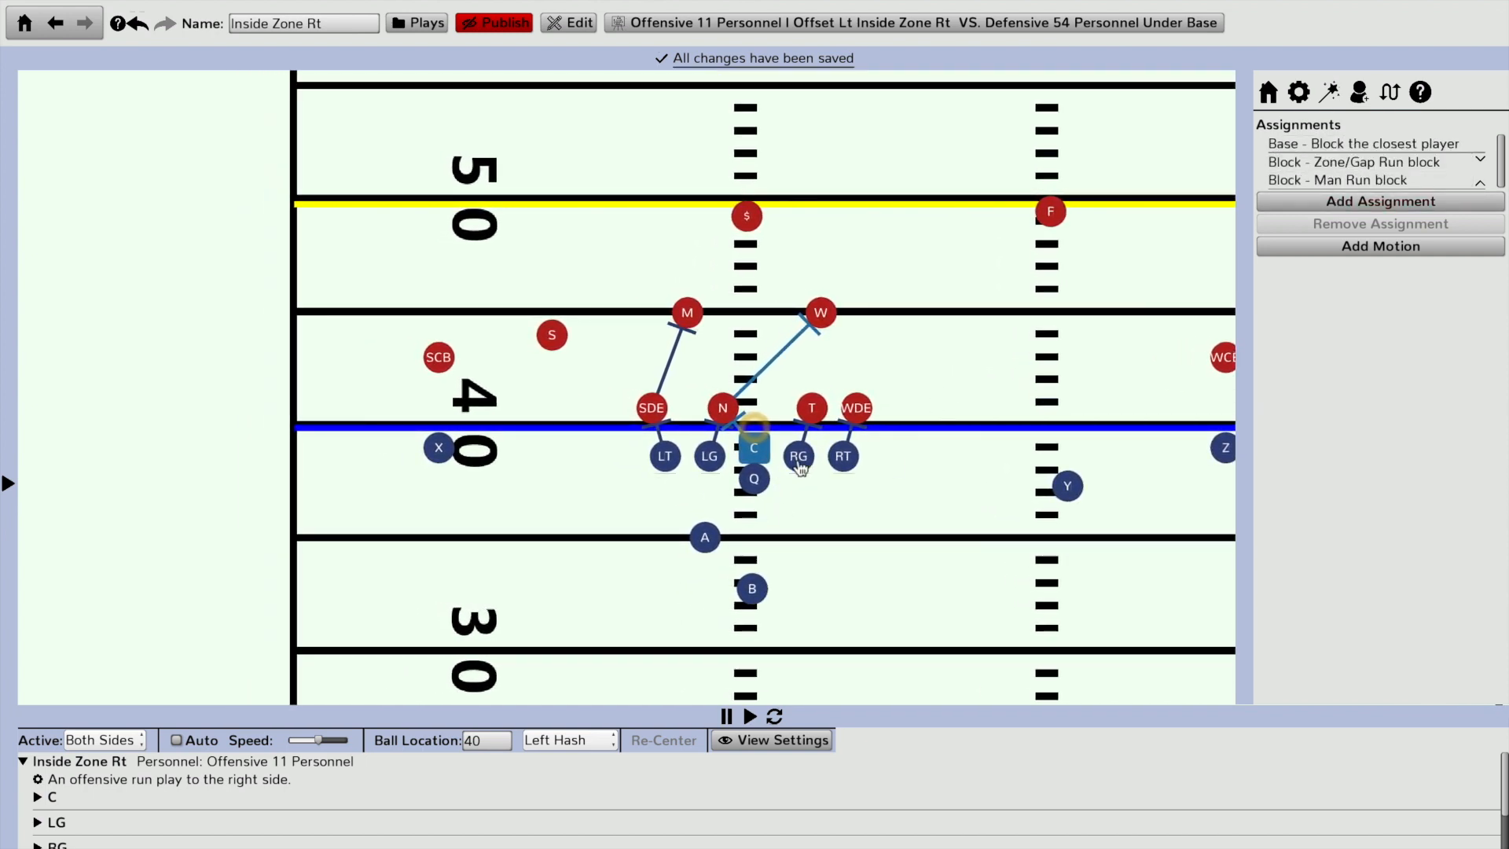
# Step: Turn off looking for a double team in the left tackle's Zone/Gap Run block
pyautogui.click(800, 465)
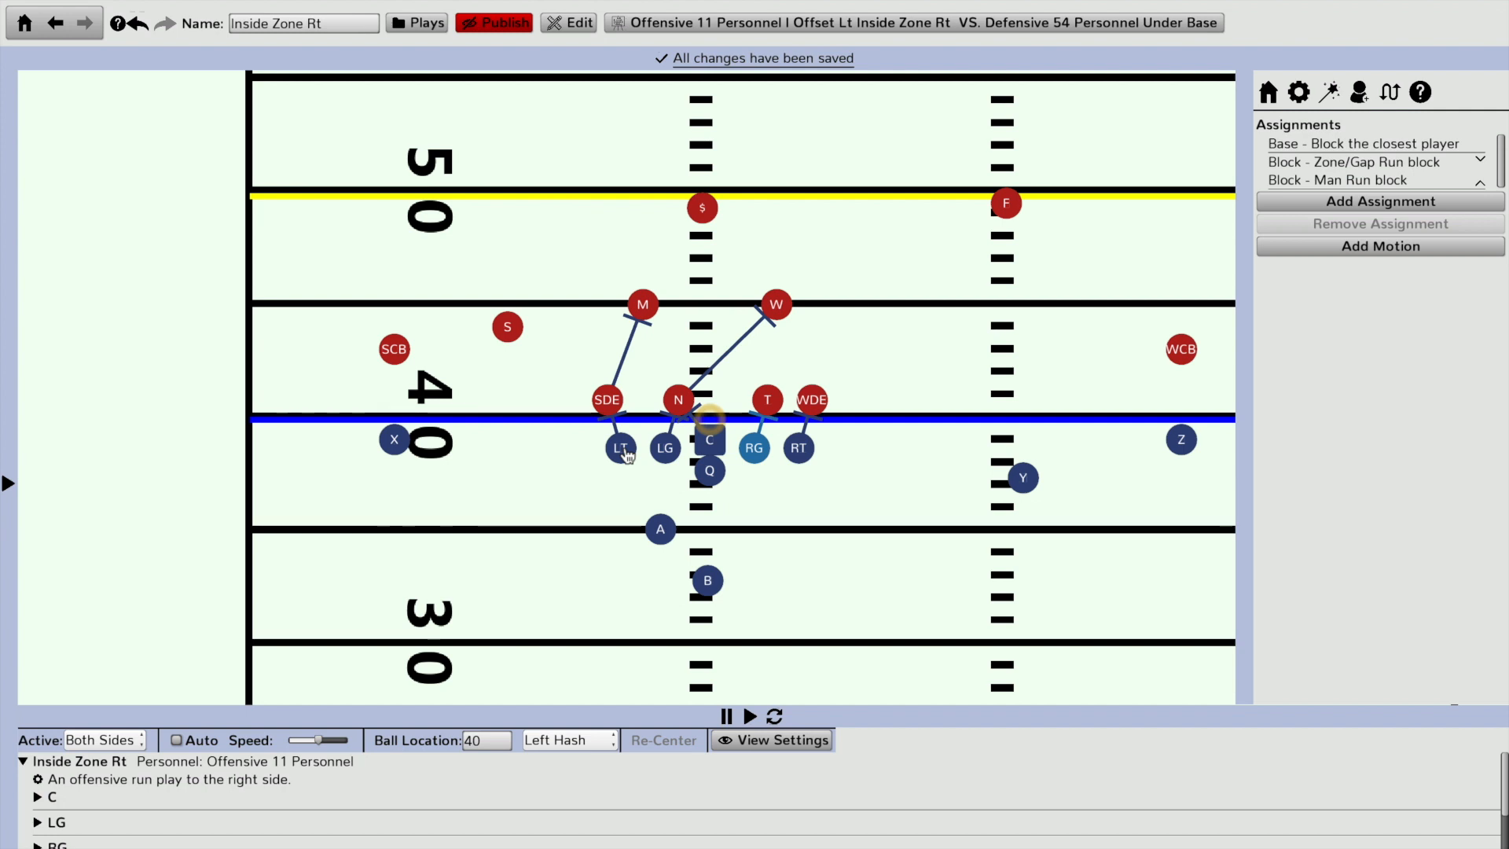
pyautogui.moveTo(627, 454); pyautogui.dragTo(751, 450)
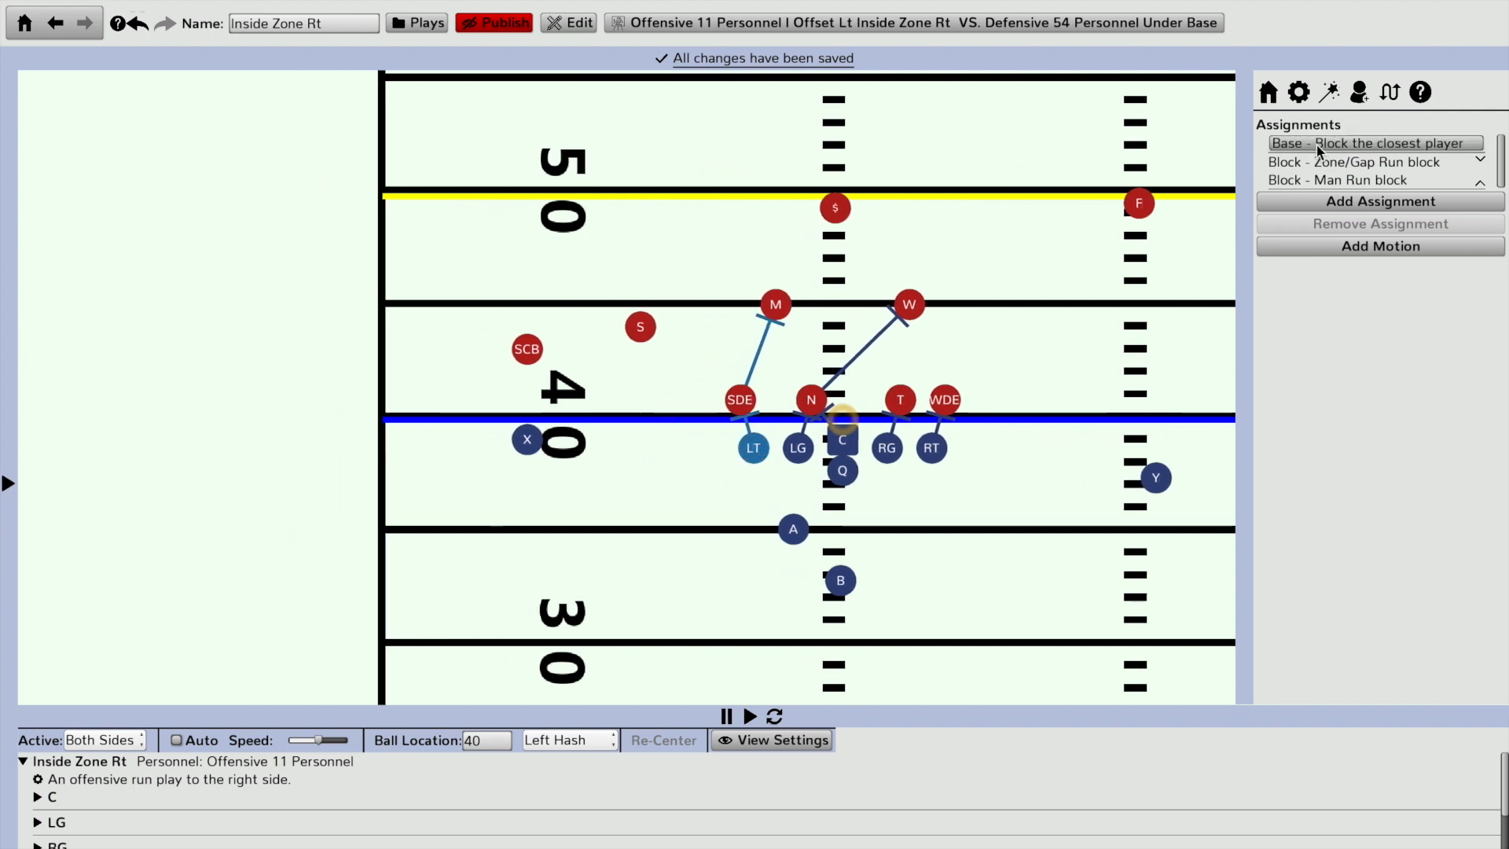
pyautogui.click(1374, 167)
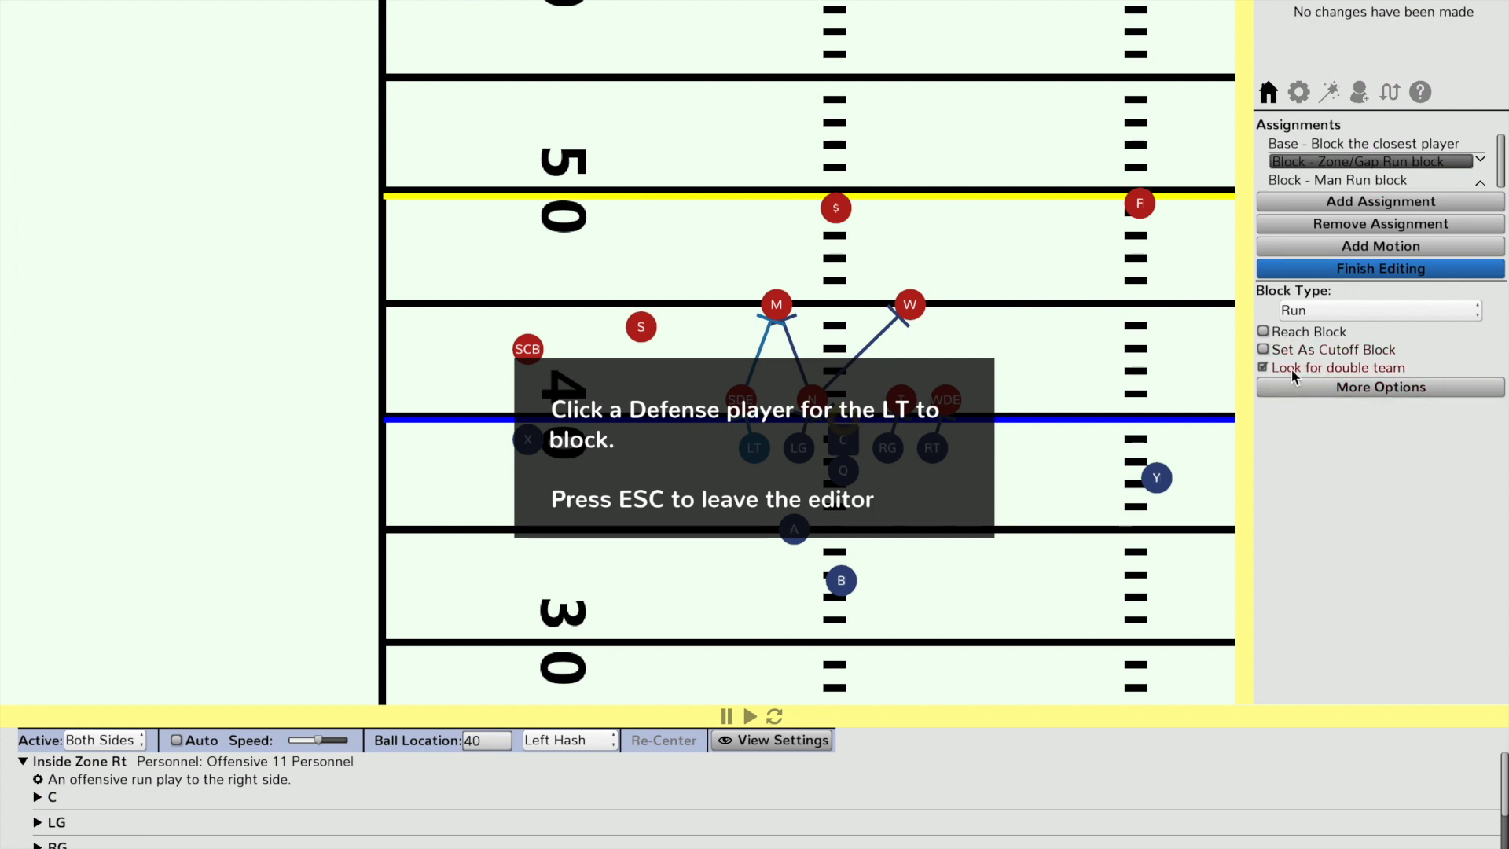
pyautogui.click(1327, 367)
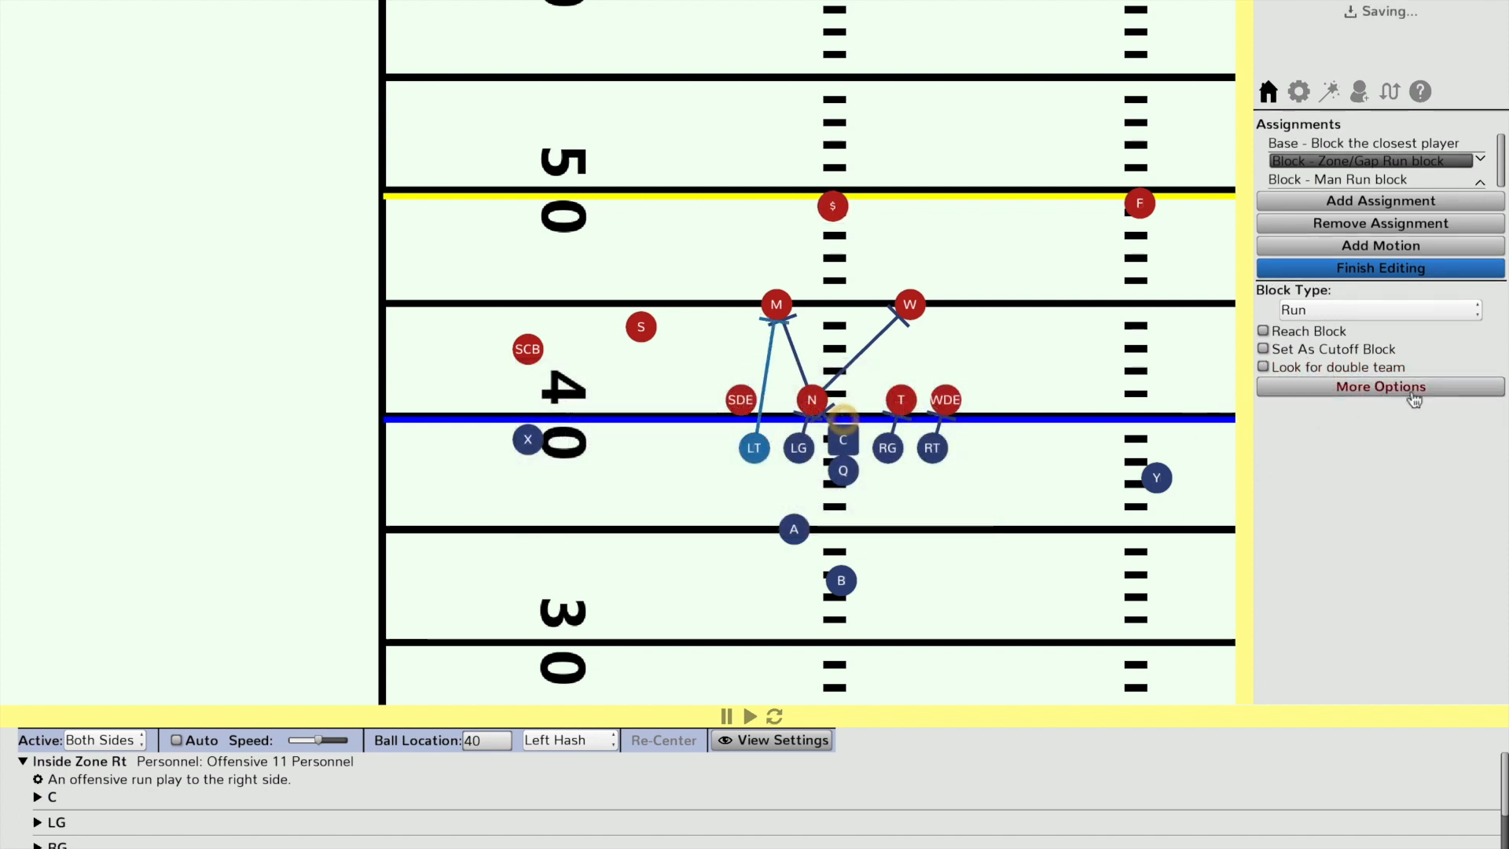
pyautogui.click(1350, 367)
pyautogui.click(1383, 367)
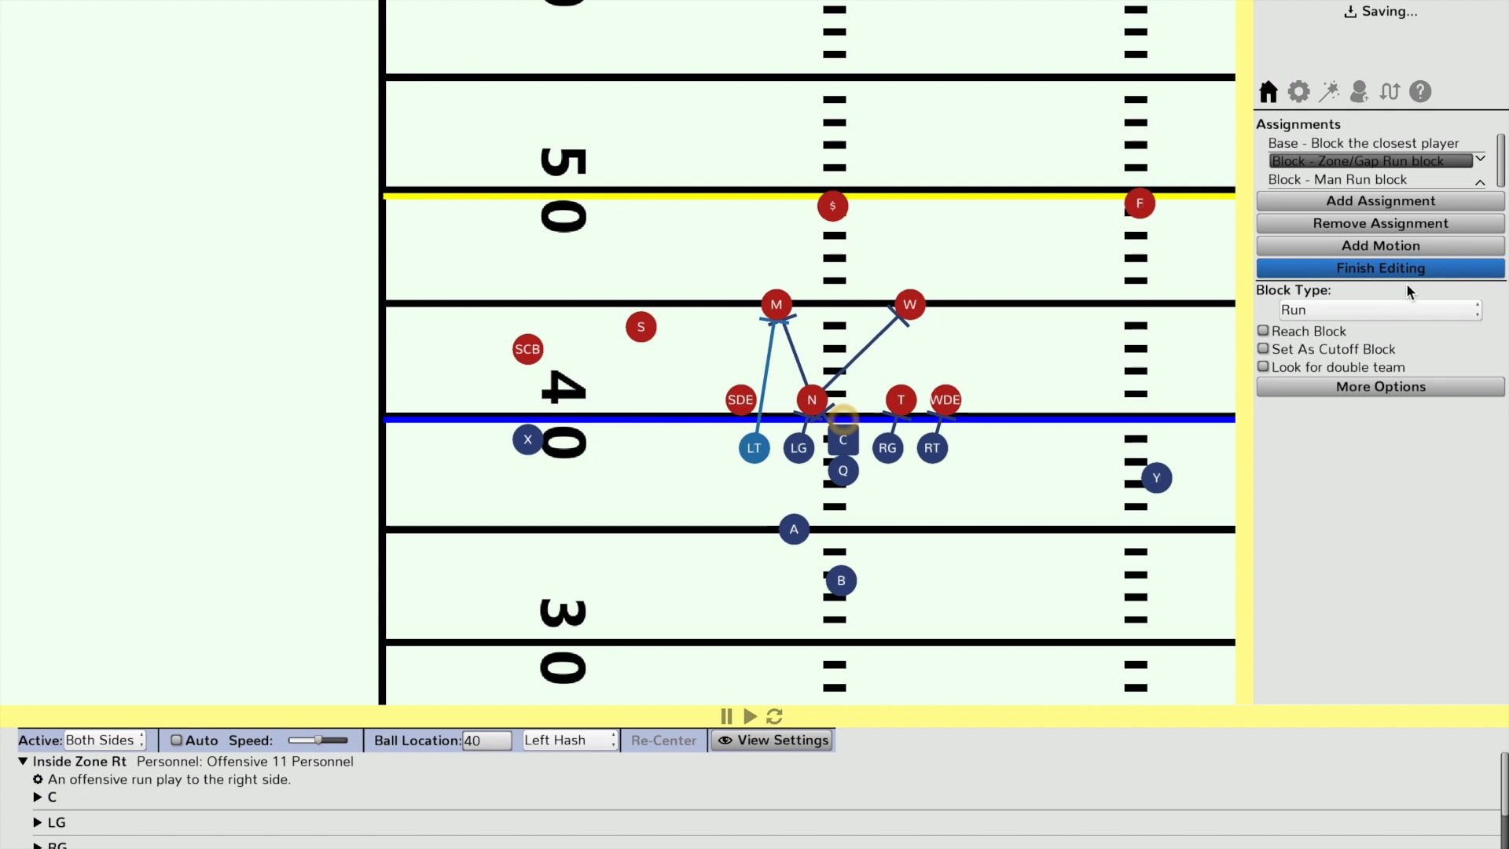
pyautogui.click(1407, 271)
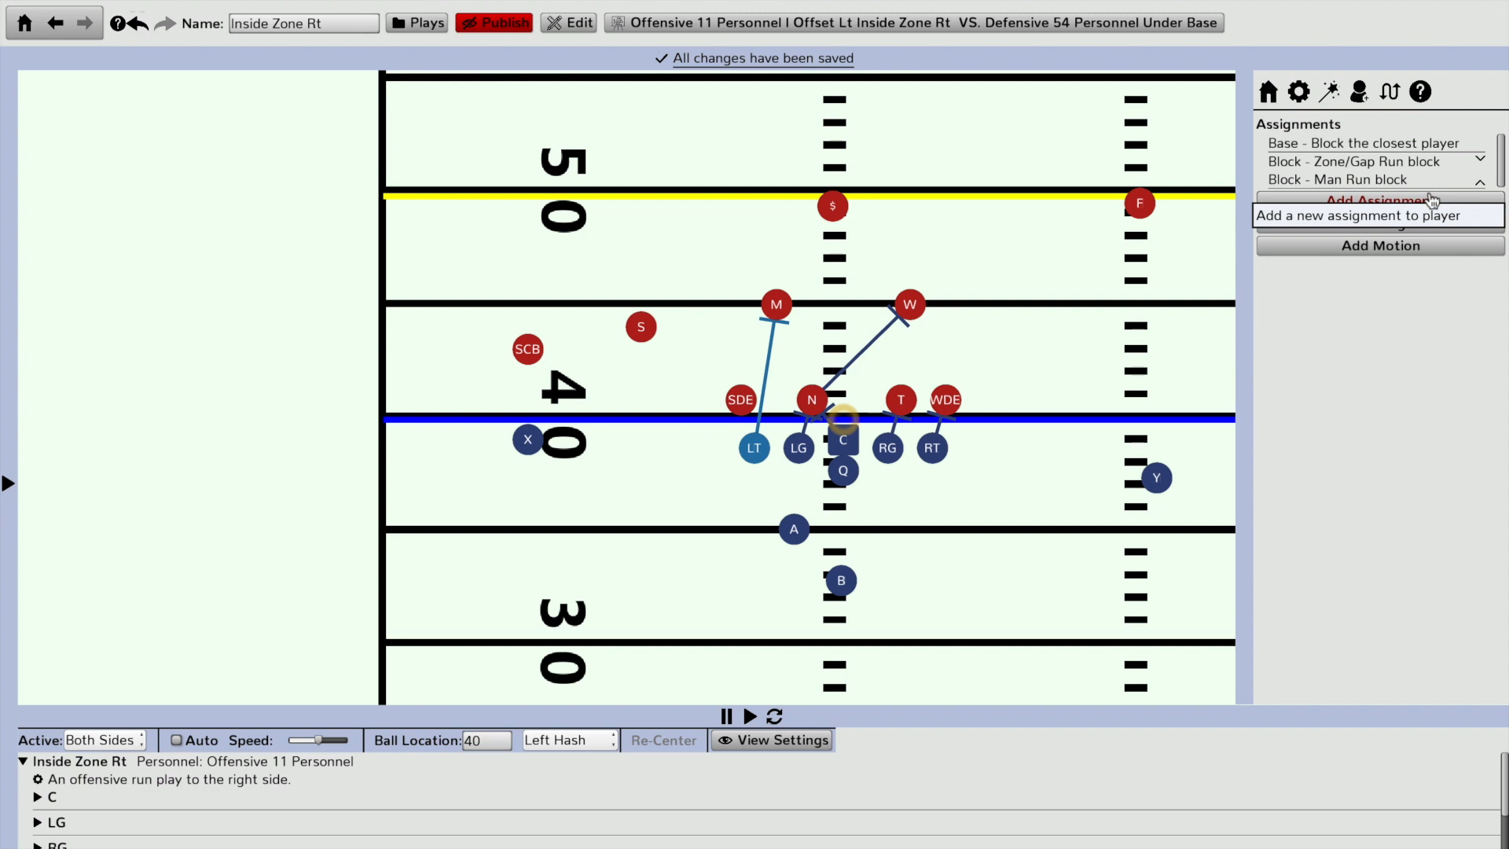
# Step: Review the additional options of the left tackle's Zone/Gap Run block, including block direction, technique/gap and double team settings
pyautogui.click(1405, 166)
pyautogui.click(1403, 388)
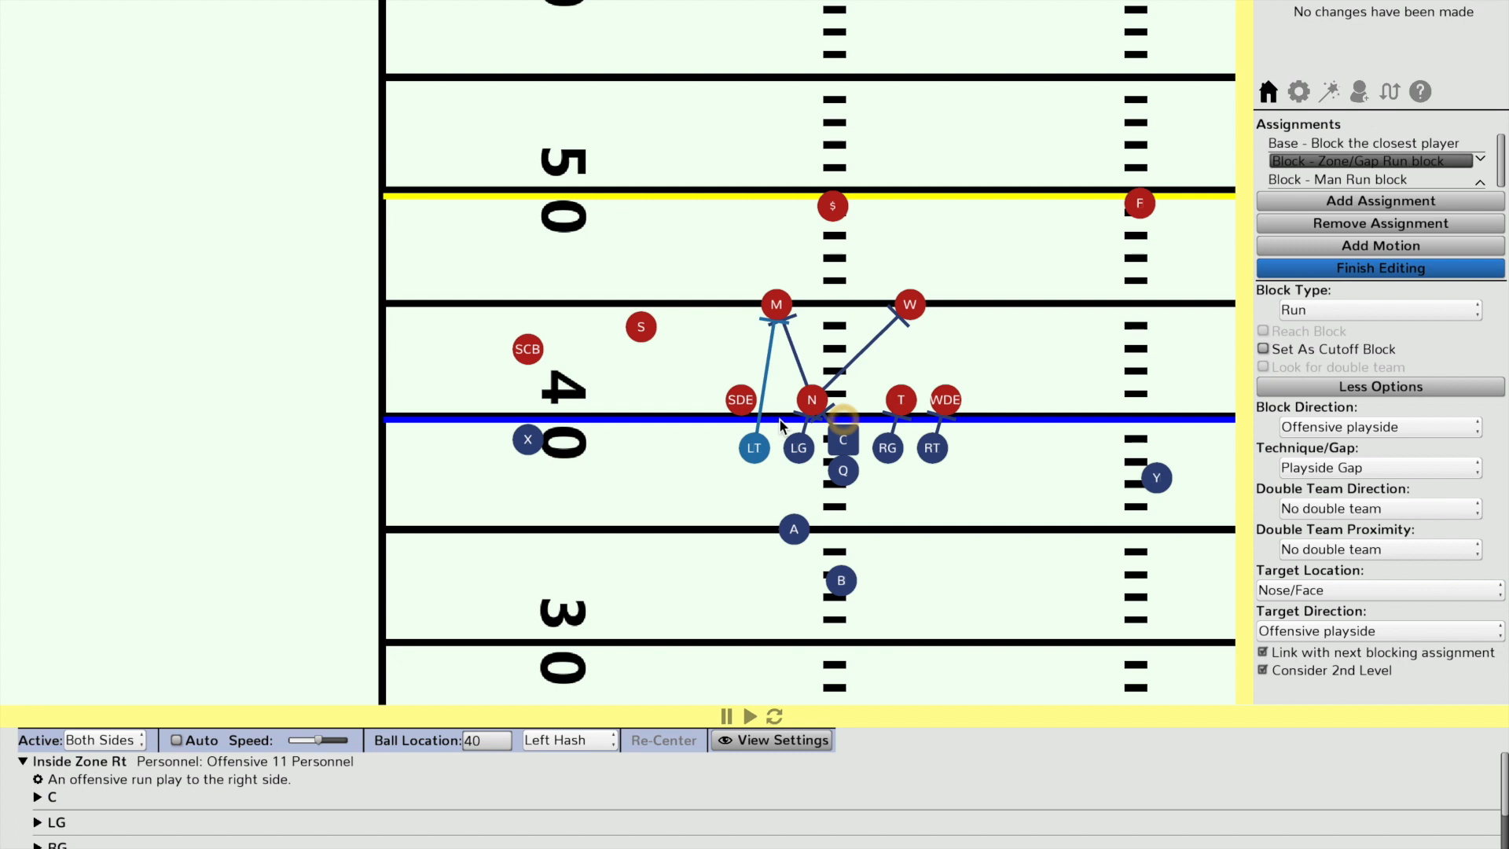
pyautogui.click(1365, 272)
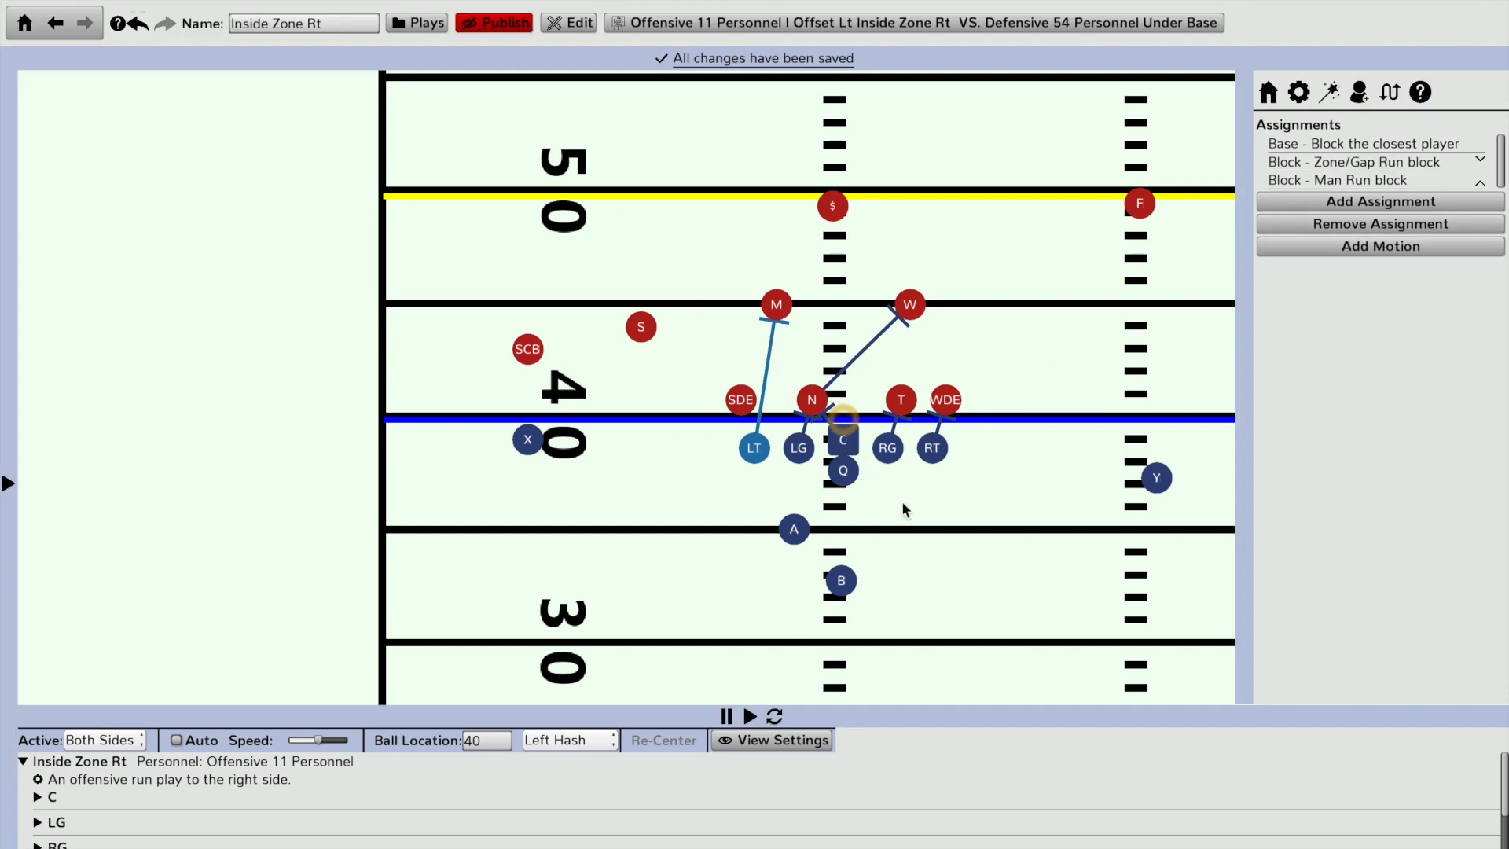
# Step: Add a Run/Route/Pull assignment of run type Pull to player A, with a path ending just outside the left tackle
pyautogui.click(795, 533)
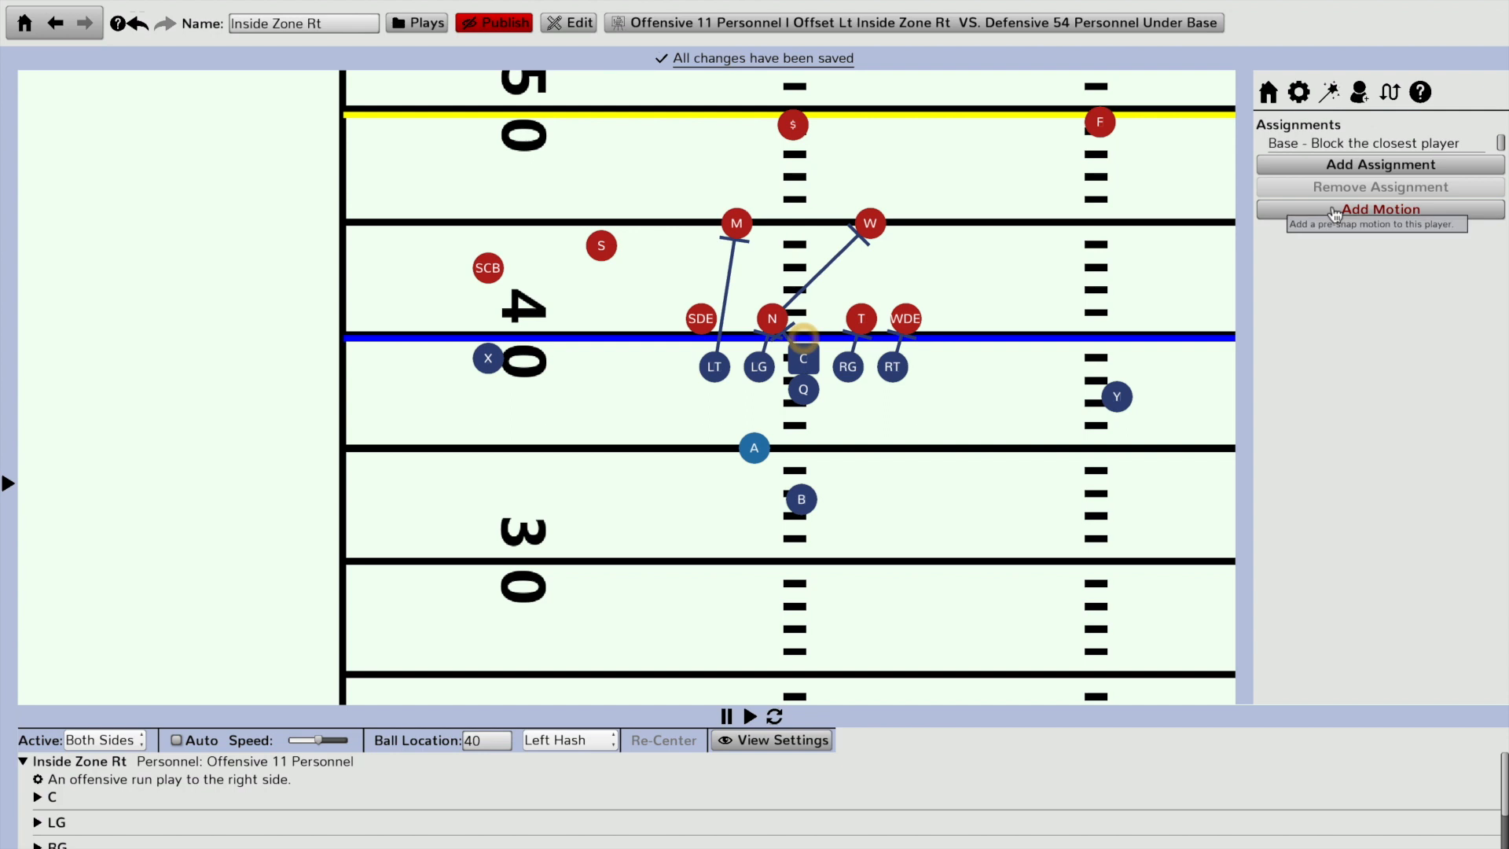
pyautogui.click(1360, 166)
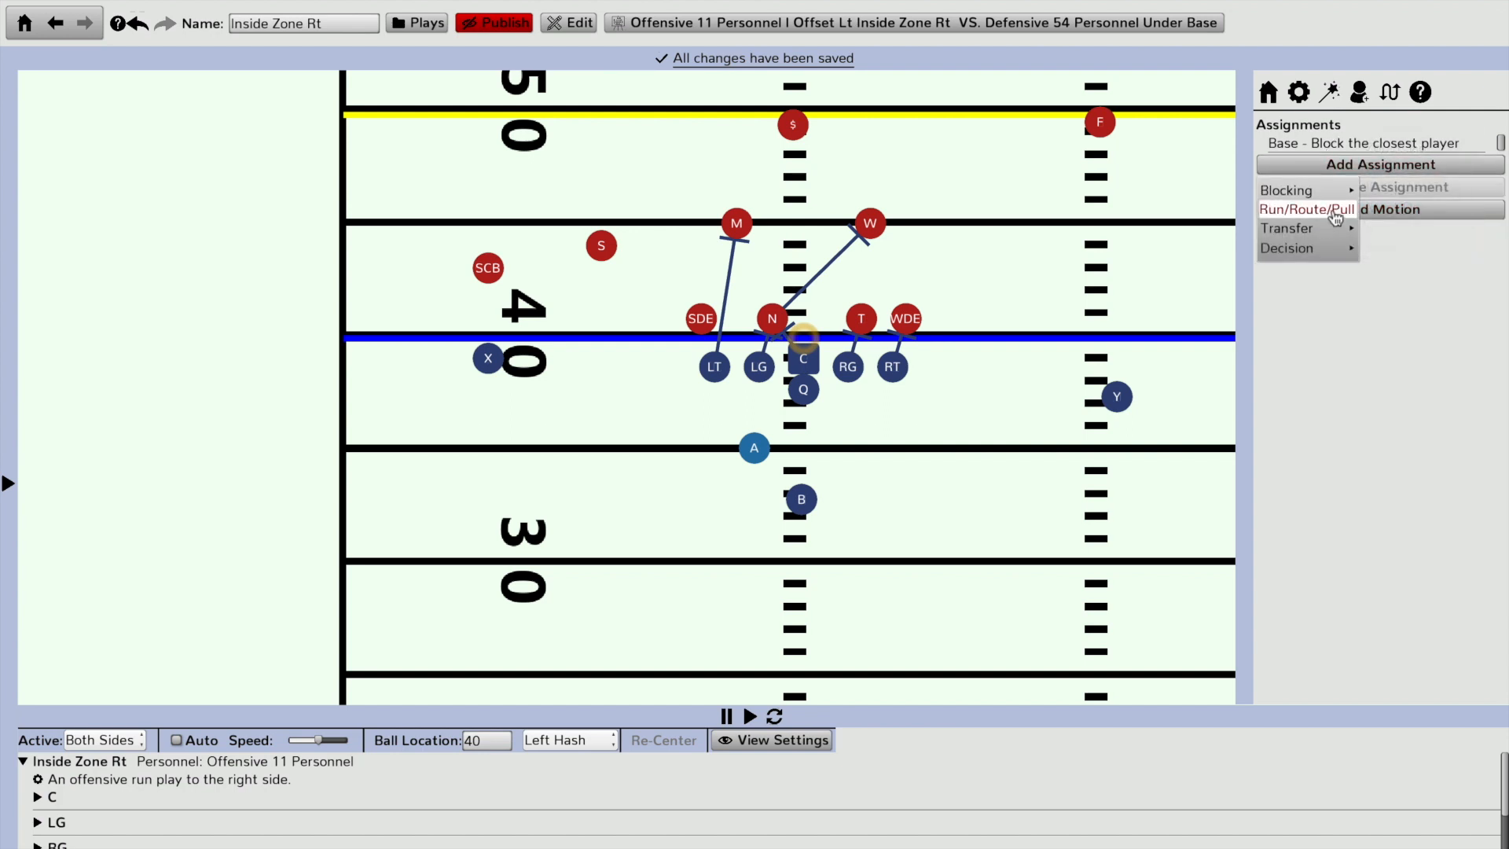
pyautogui.click(1337, 210)
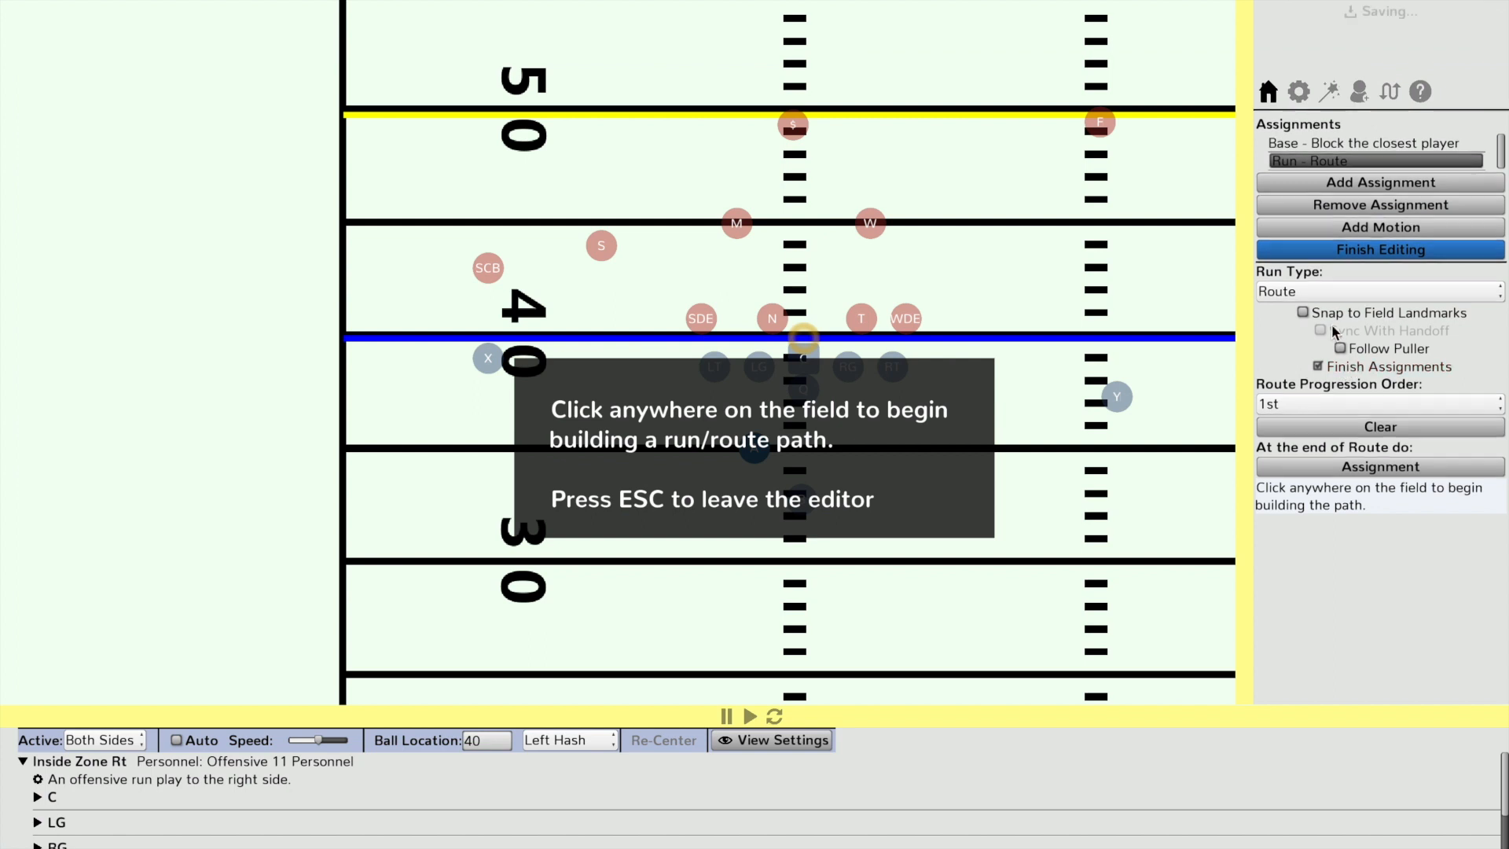
pyautogui.click(1331, 294)
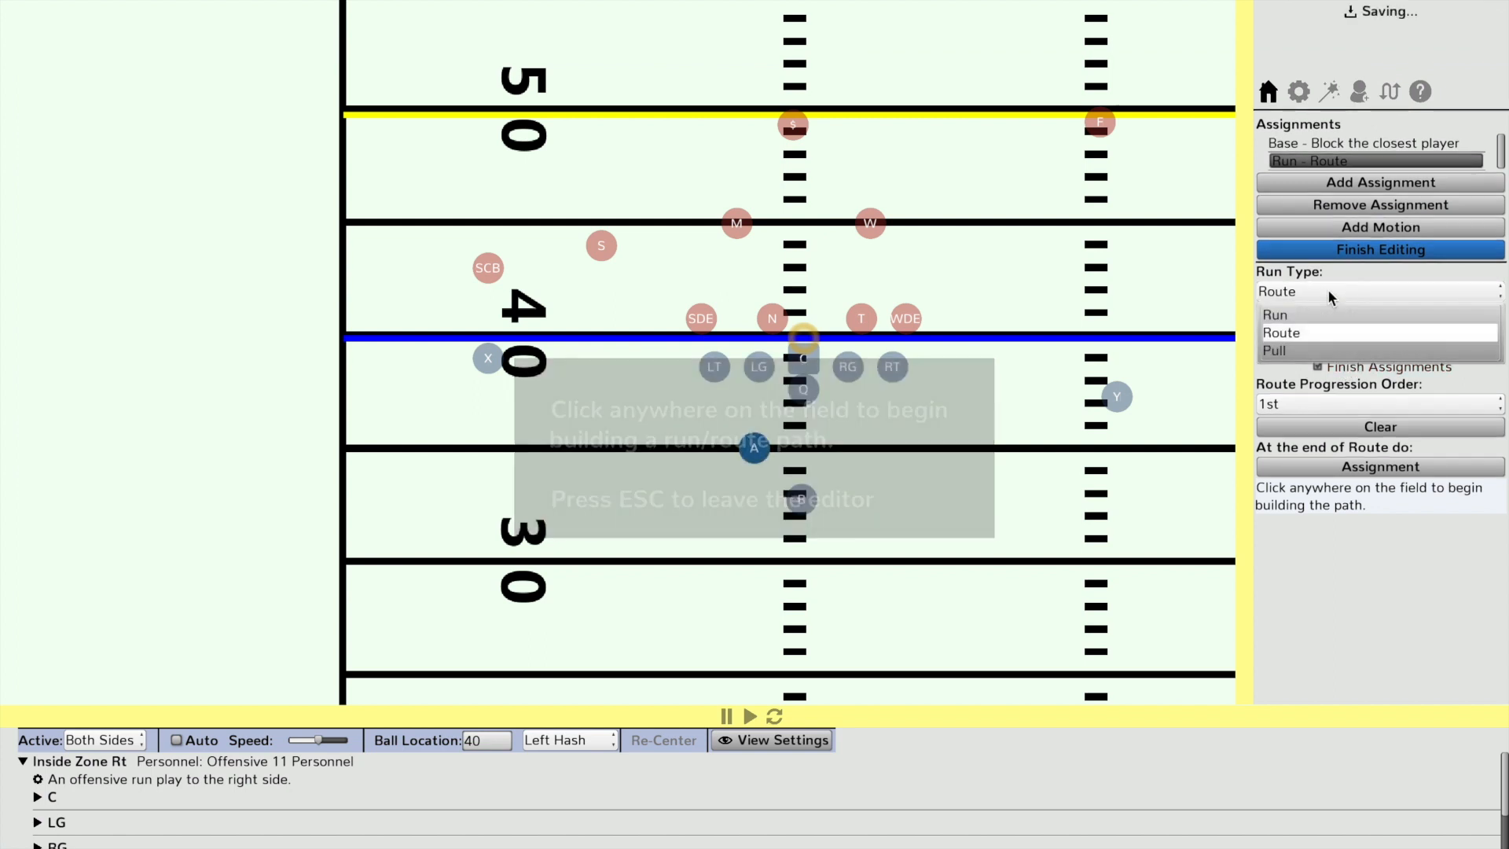
pyautogui.click(1287, 350)
pyautogui.click(709, 342)
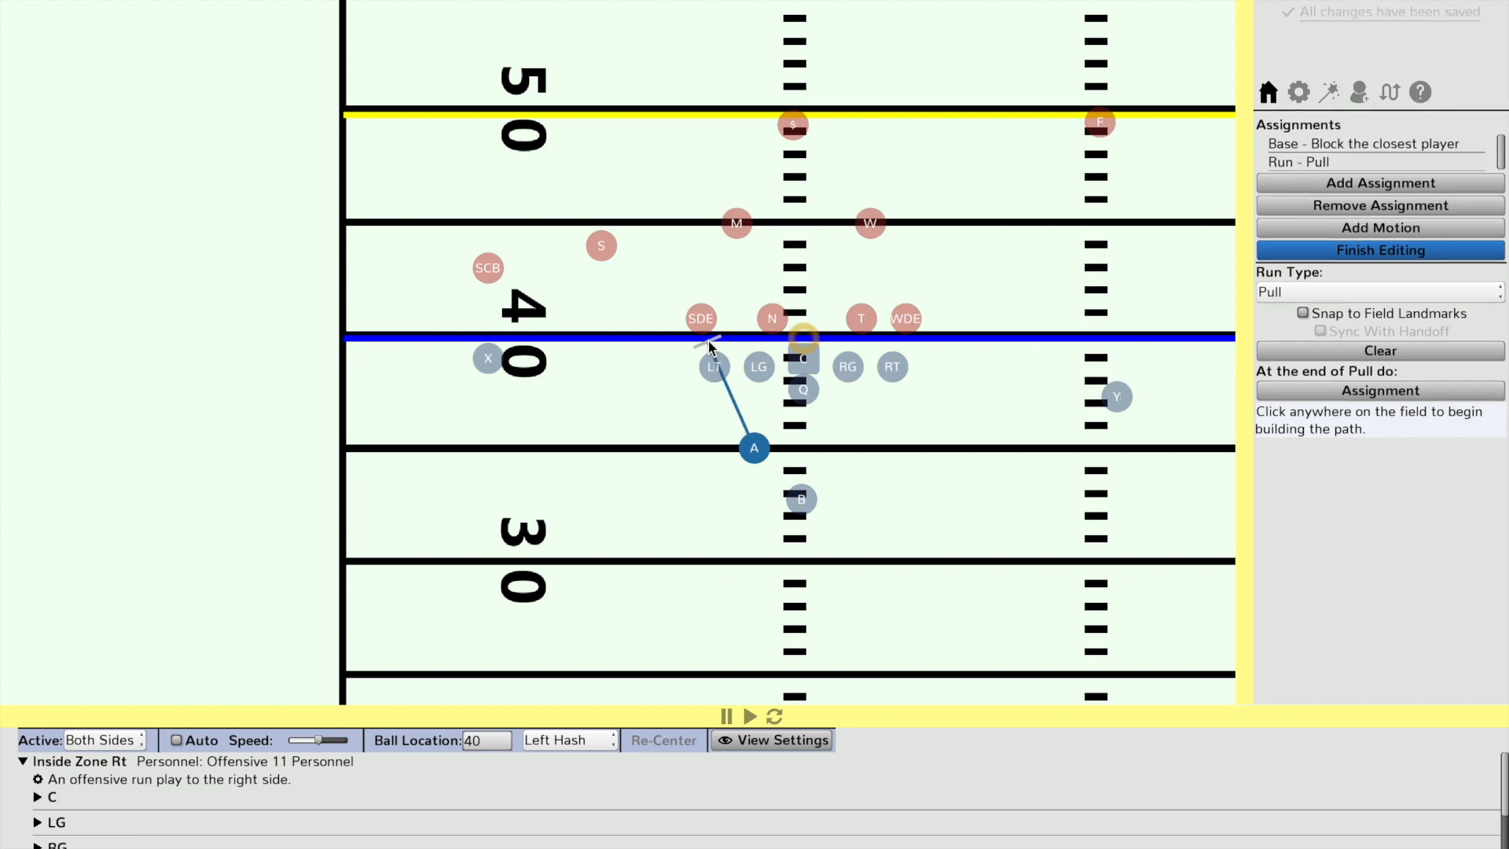
pyautogui.moveTo(709, 345)
pyautogui.mouseDown()
pyautogui.moveTo(698, 413)
pyautogui.moveTo(711, 345)
pyautogui.mouseUp()
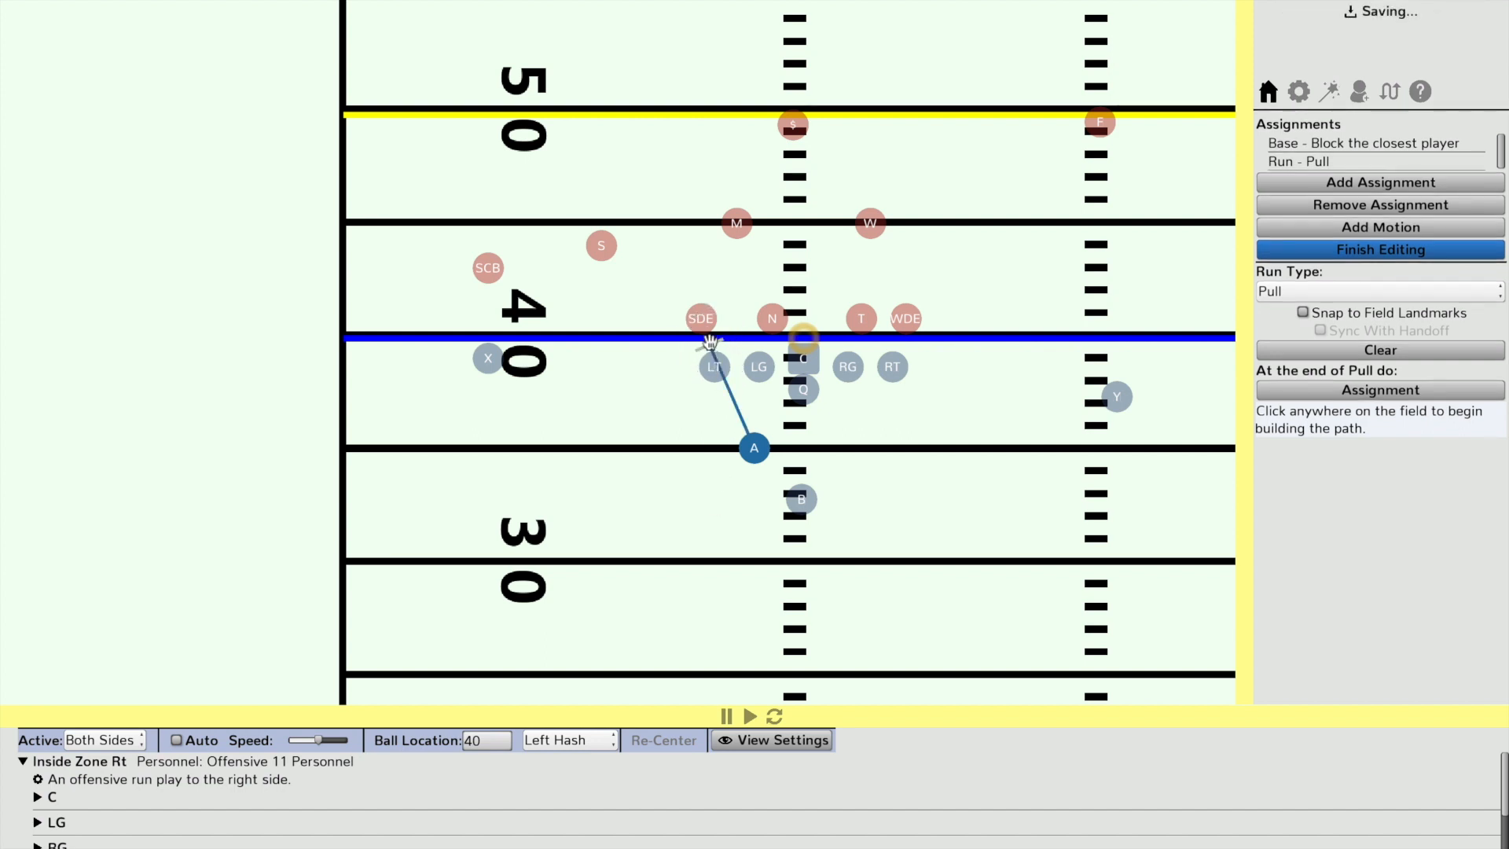
# Step: Shift the endpoint of A's pull path outward and add four points that loop it around and back toward B
pyautogui.moveTo(711, 345); pyautogui.dragTo(682, 391)
pyautogui.click(630, 385)
pyautogui.click(590, 438)
pyautogui.click(624, 530)
pyautogui.click(699, 491)
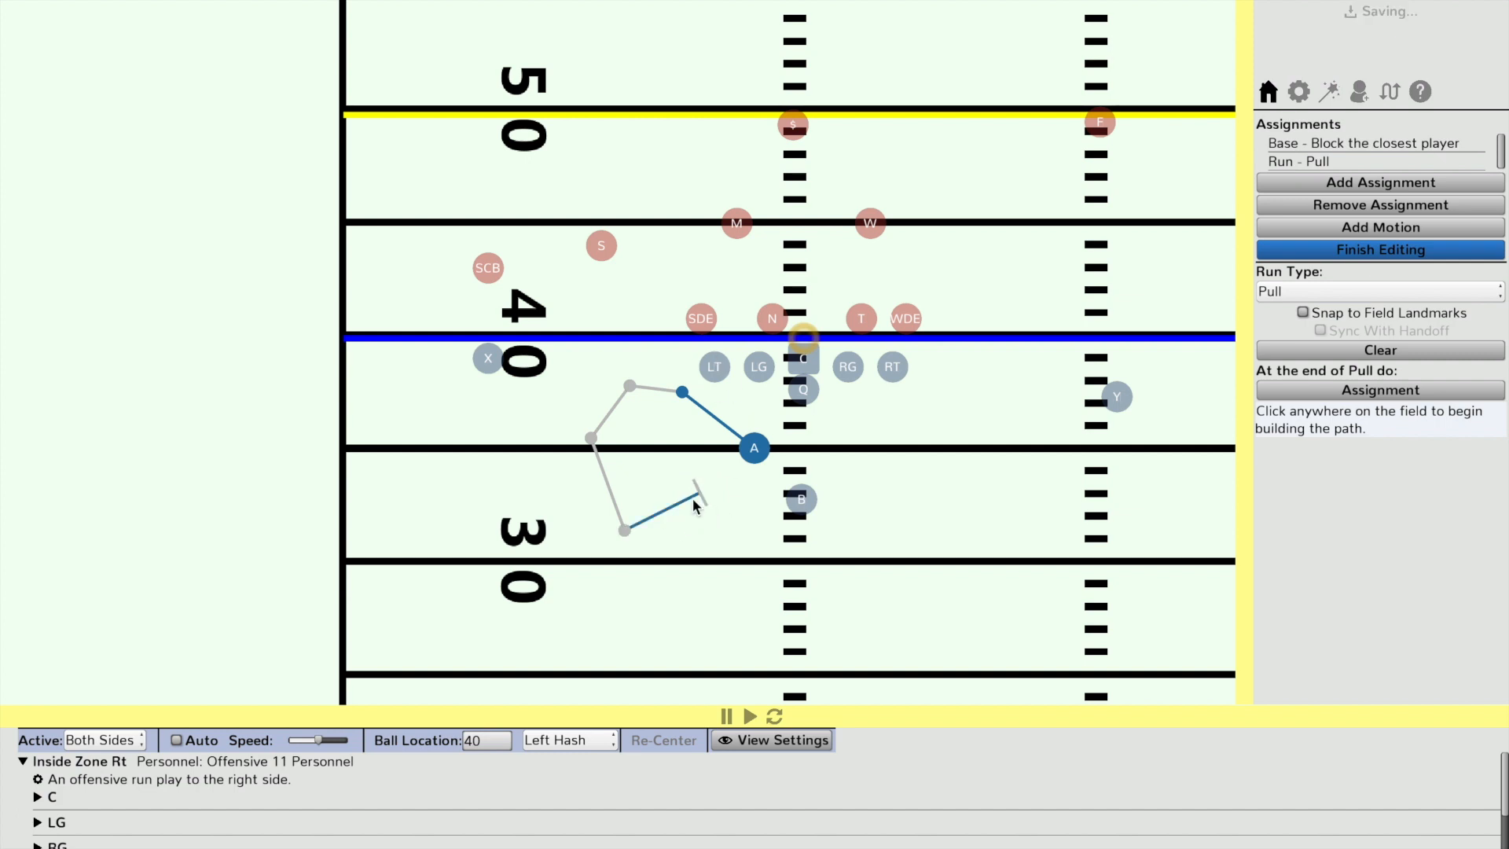
# Step: Remove the last point and the first two points from A's pull path
pyautogui.rightClick(690, 484)
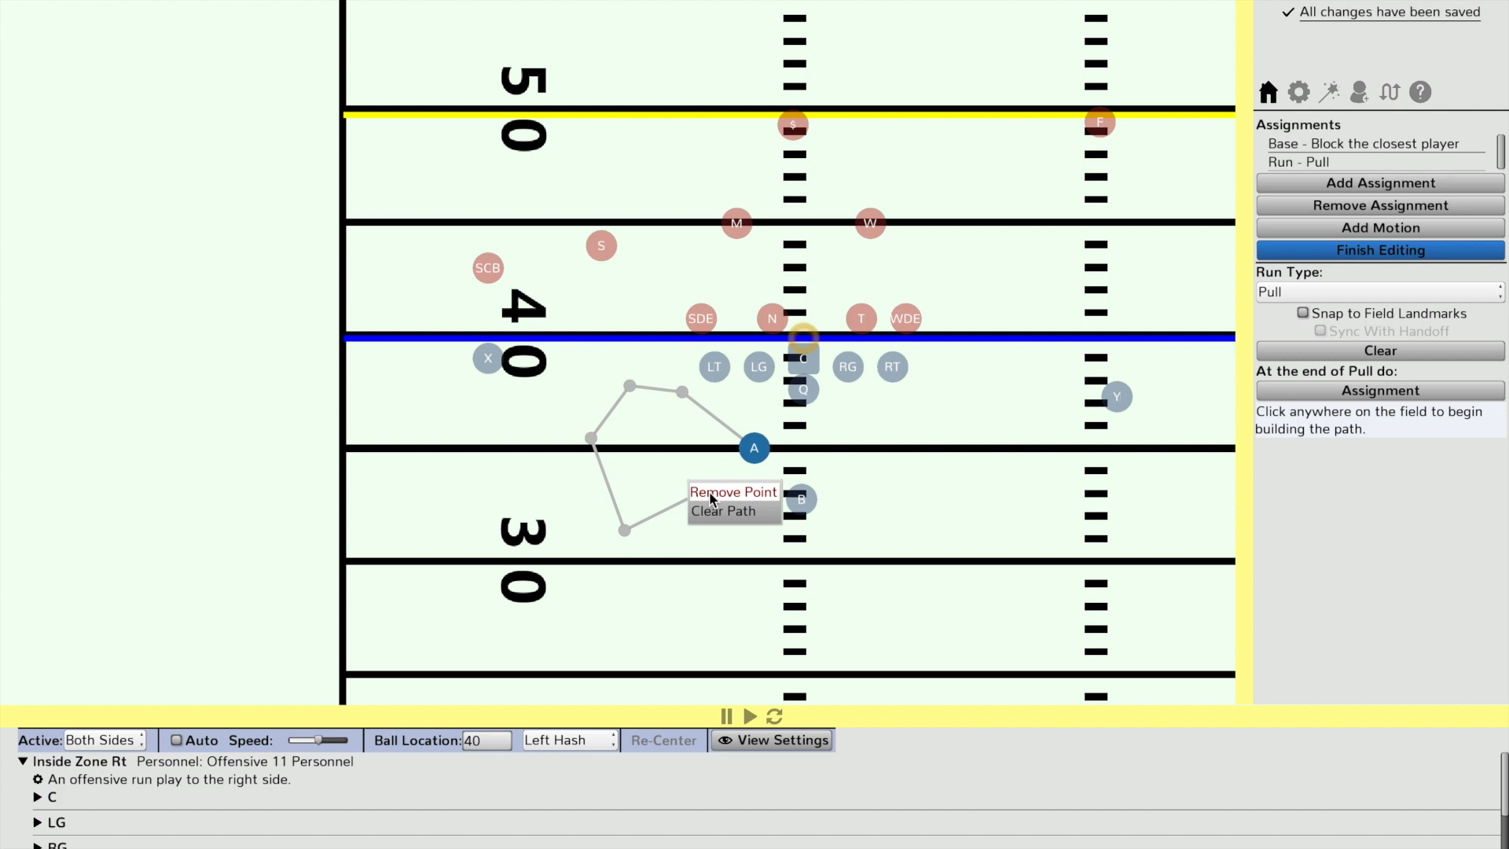
pyautogui.click(725, 493)
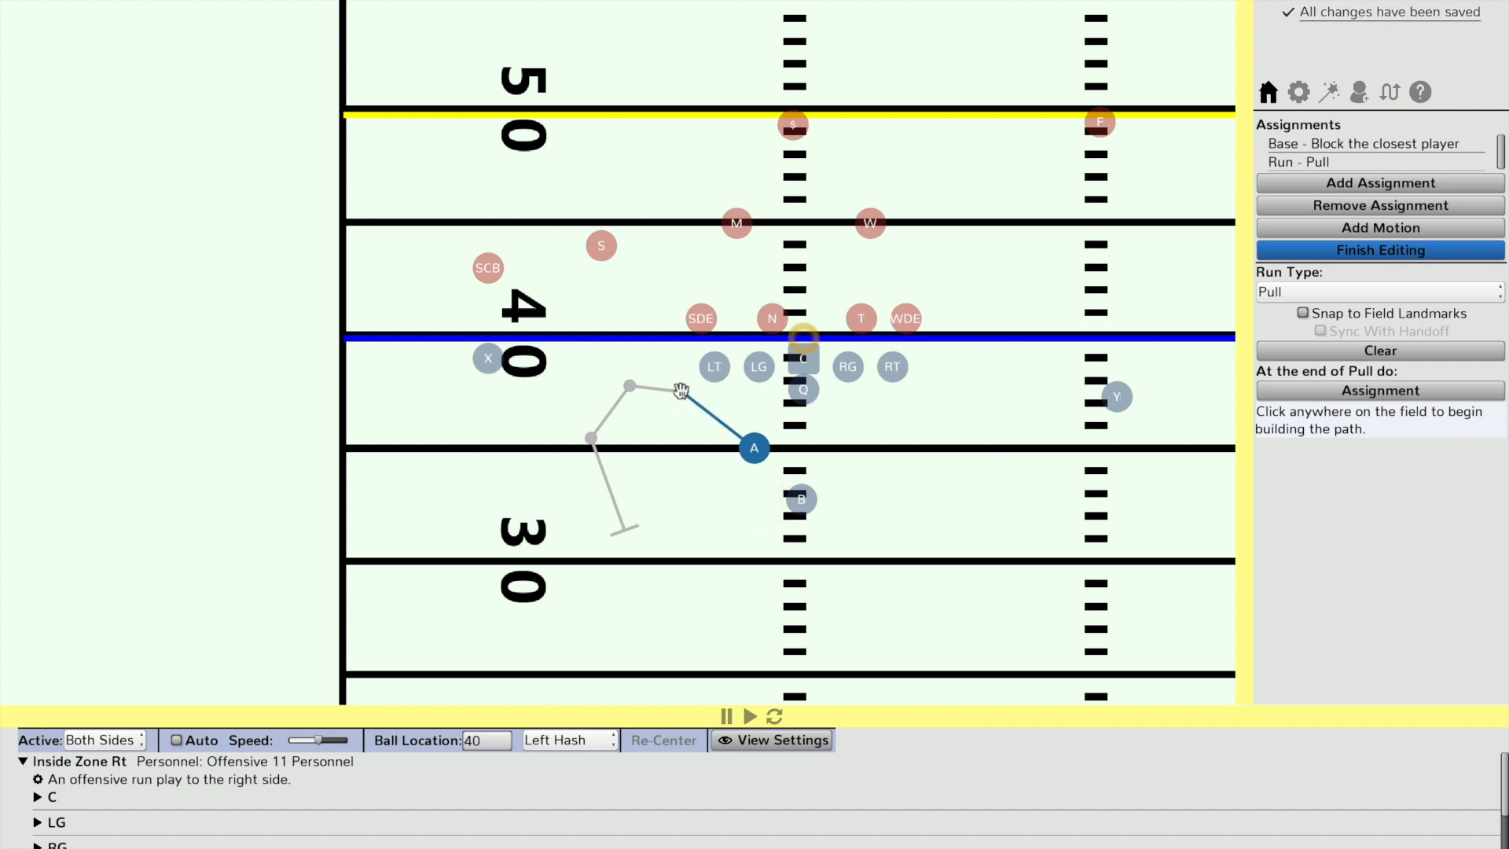
pyautogui.rightClick(681, 389)
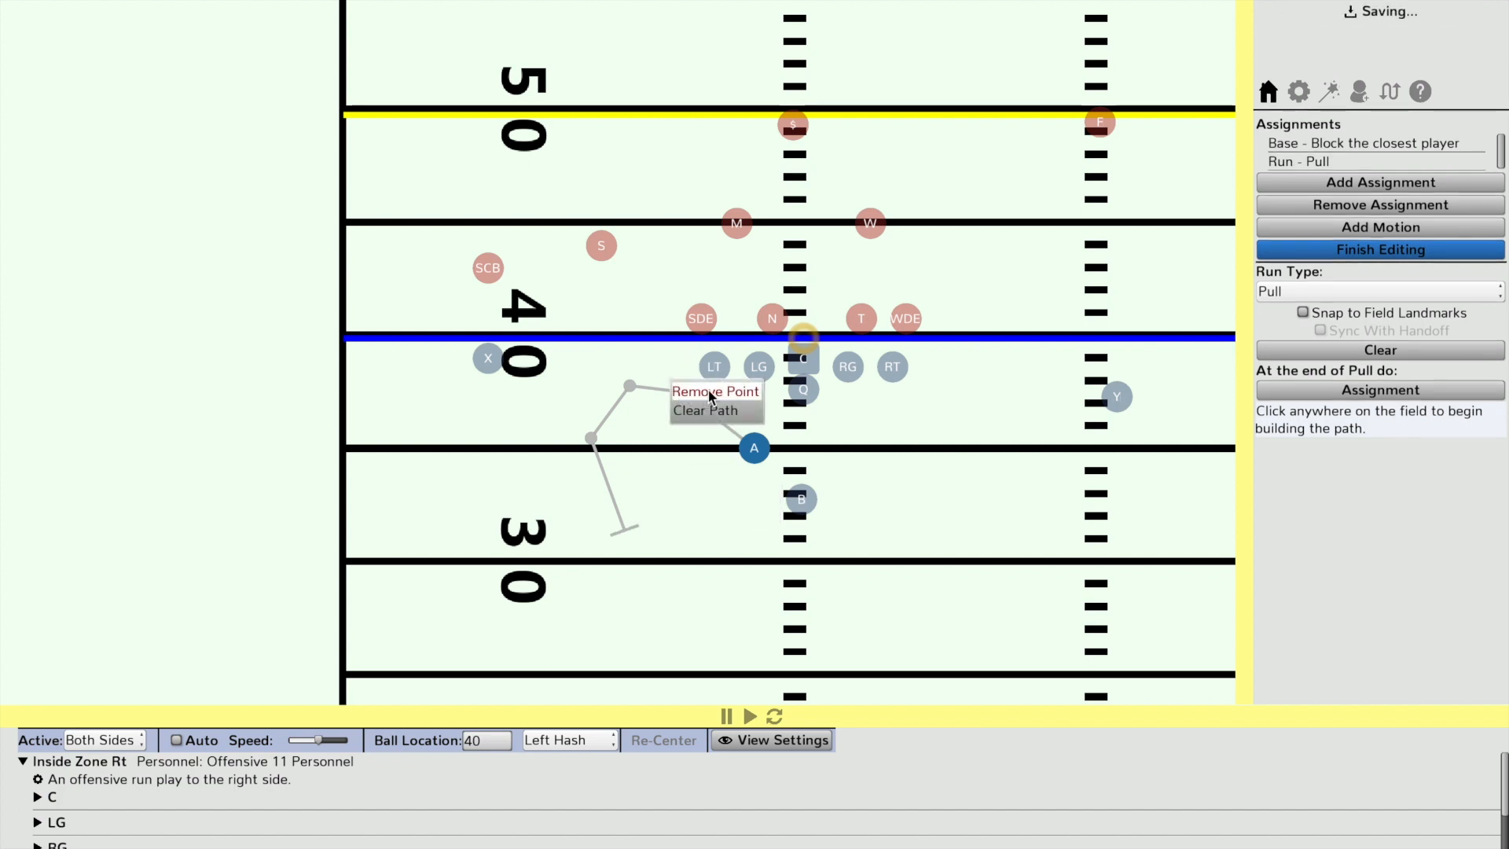
pyautogui.click(710, 395)
pyautogui.rightClick(630, 386)
pyautogui.click(638, 389)
# Step: Reposition the two remaining points so A's pull path bends behind the left tackle and ends in front of the SDE
pyautogui.moveTo(591, 438); pyautogui.dragTo(708, 450)
pyautogui.moveTo(623, 528); pyautogui.dragTo(701, 351)
pyautogui.moveTo(708, 450); pyautogui.dragTo(721, 421)
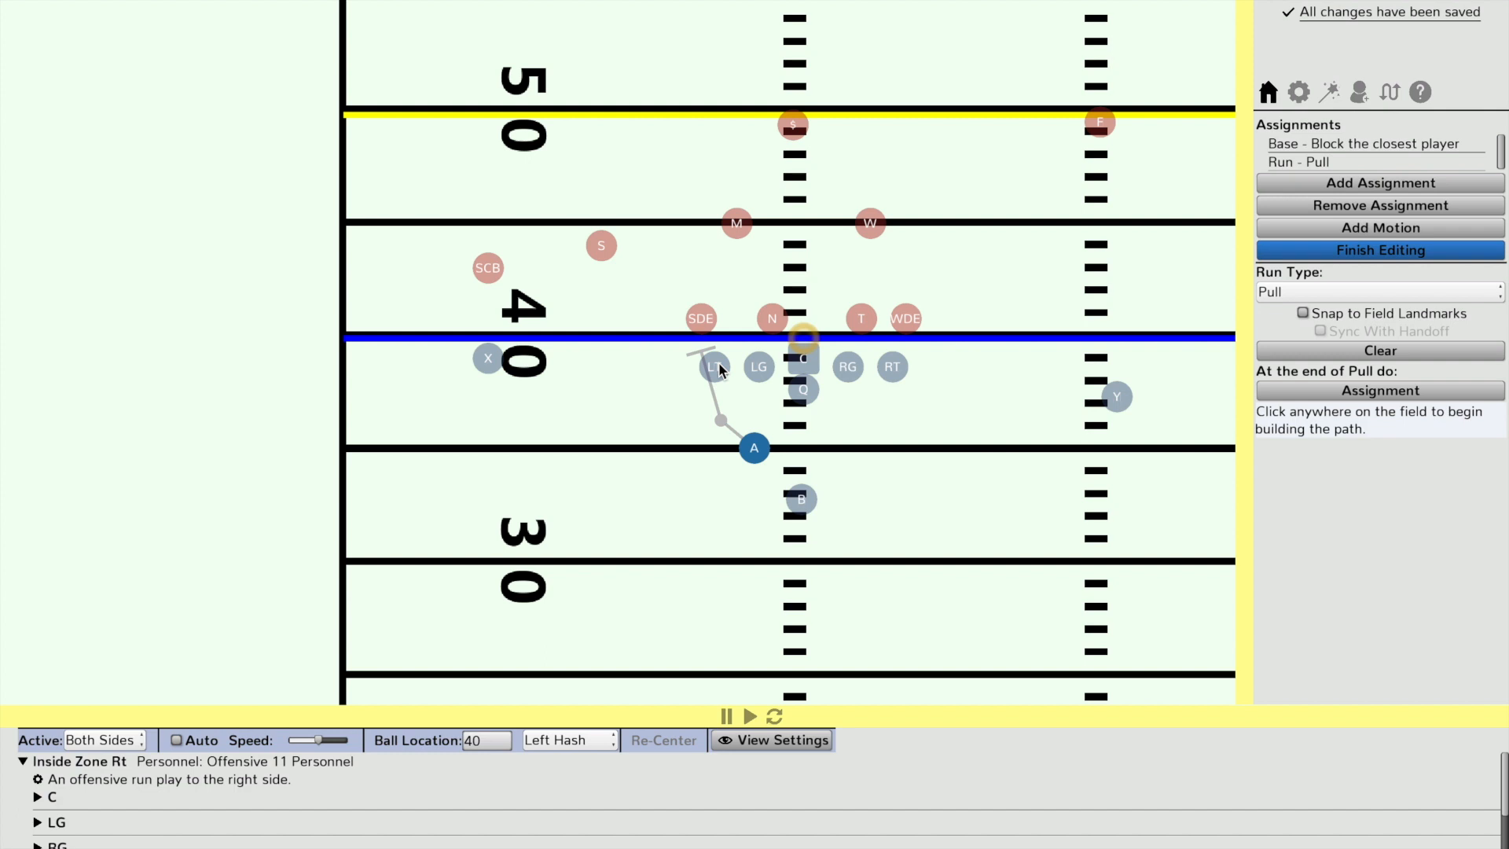
# Step: Assign A a Man block on the SDE at the end of the pull and finish editing
pyautogui.click(1391, 394)
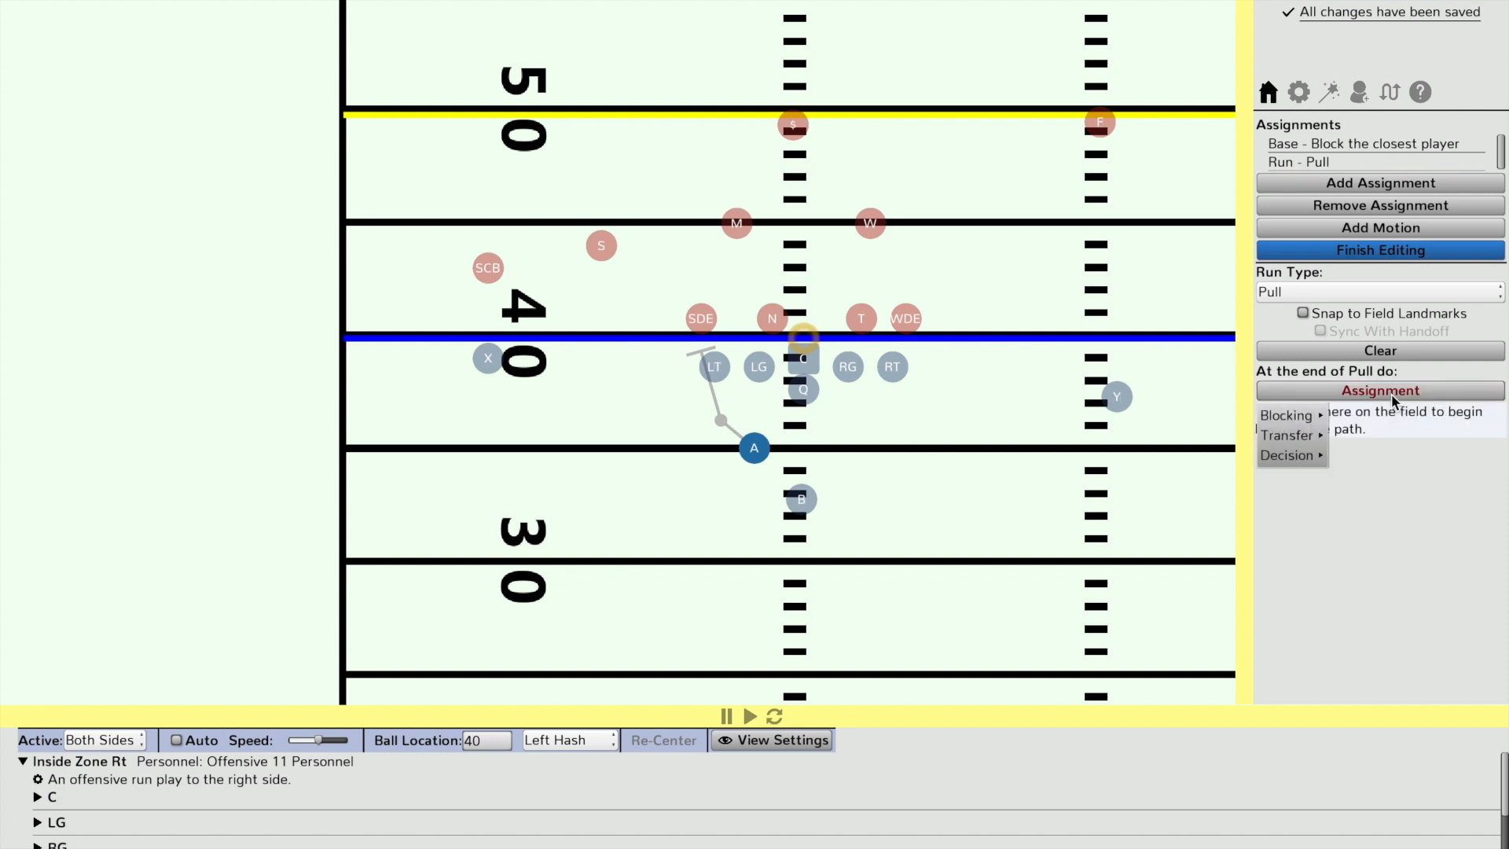
pyautogui.moveTo(1326, 415)
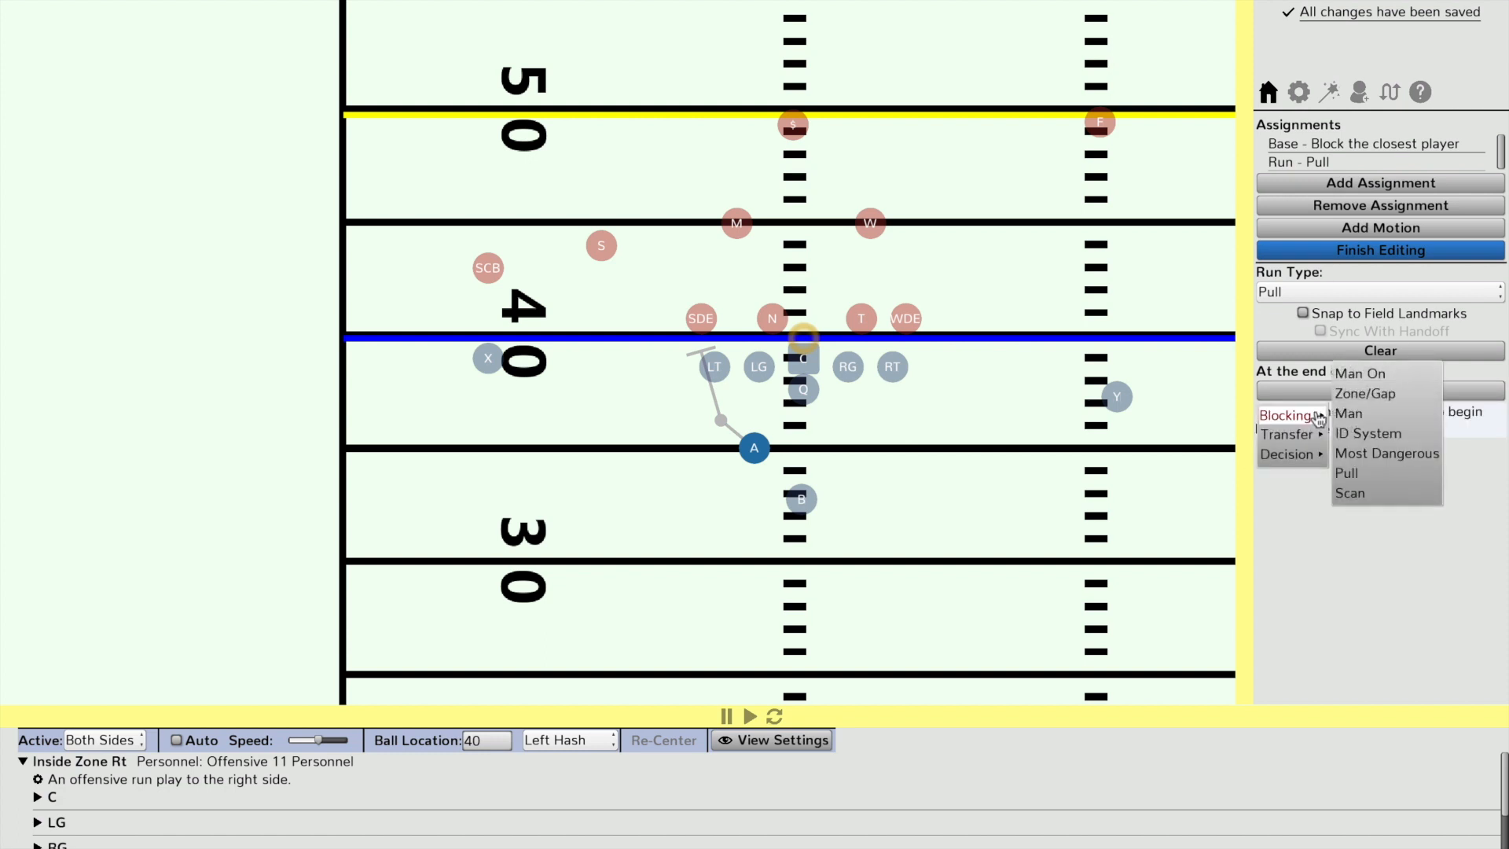
pyautogui.click(1357, 417)
pyautogui.click(1403, 349)
pyautogui.click(701, 318)
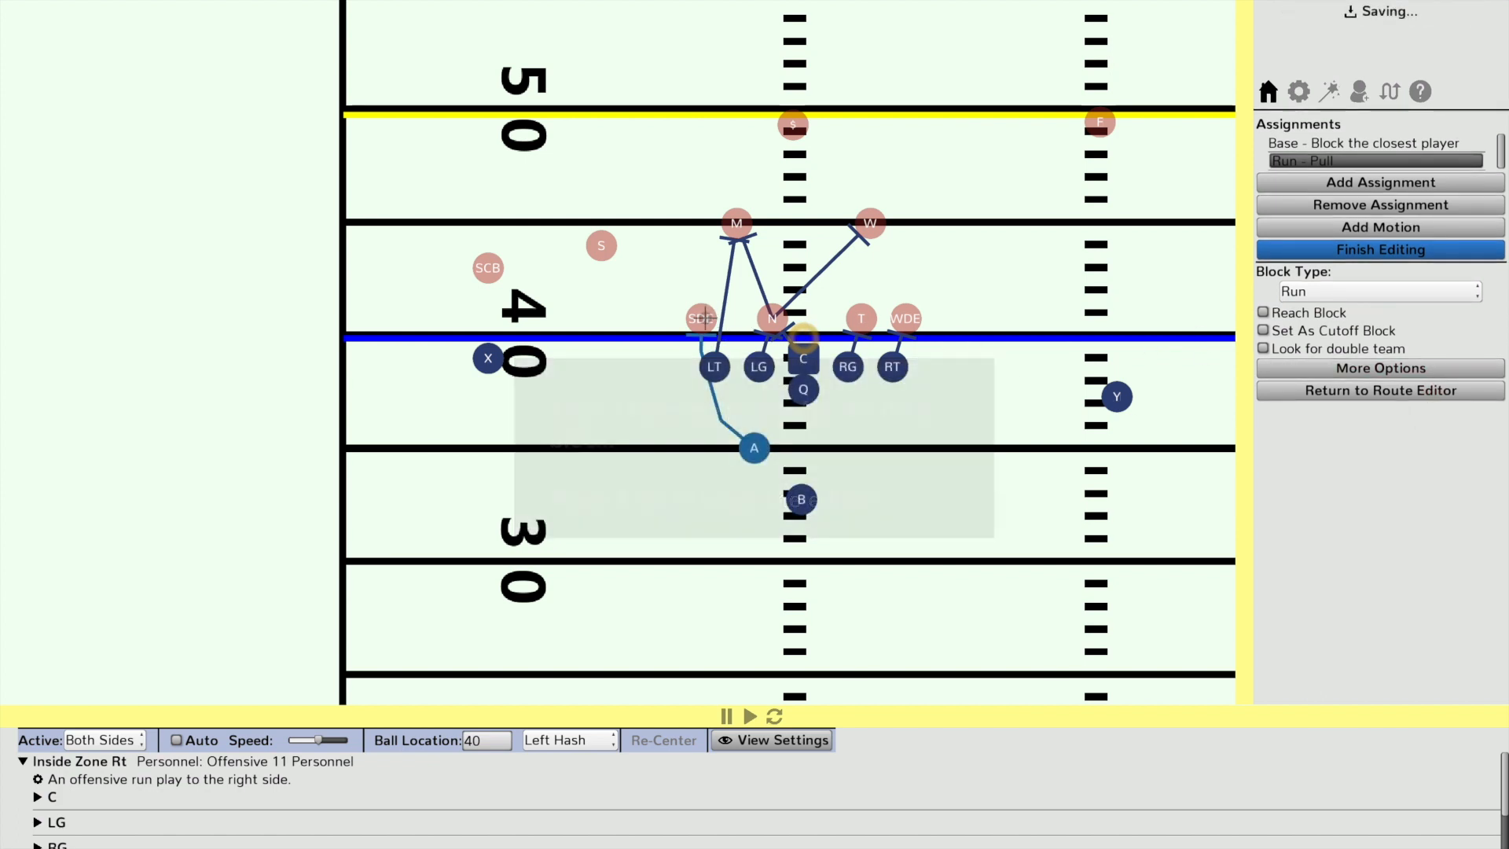
pyautogui.click(873, 227)
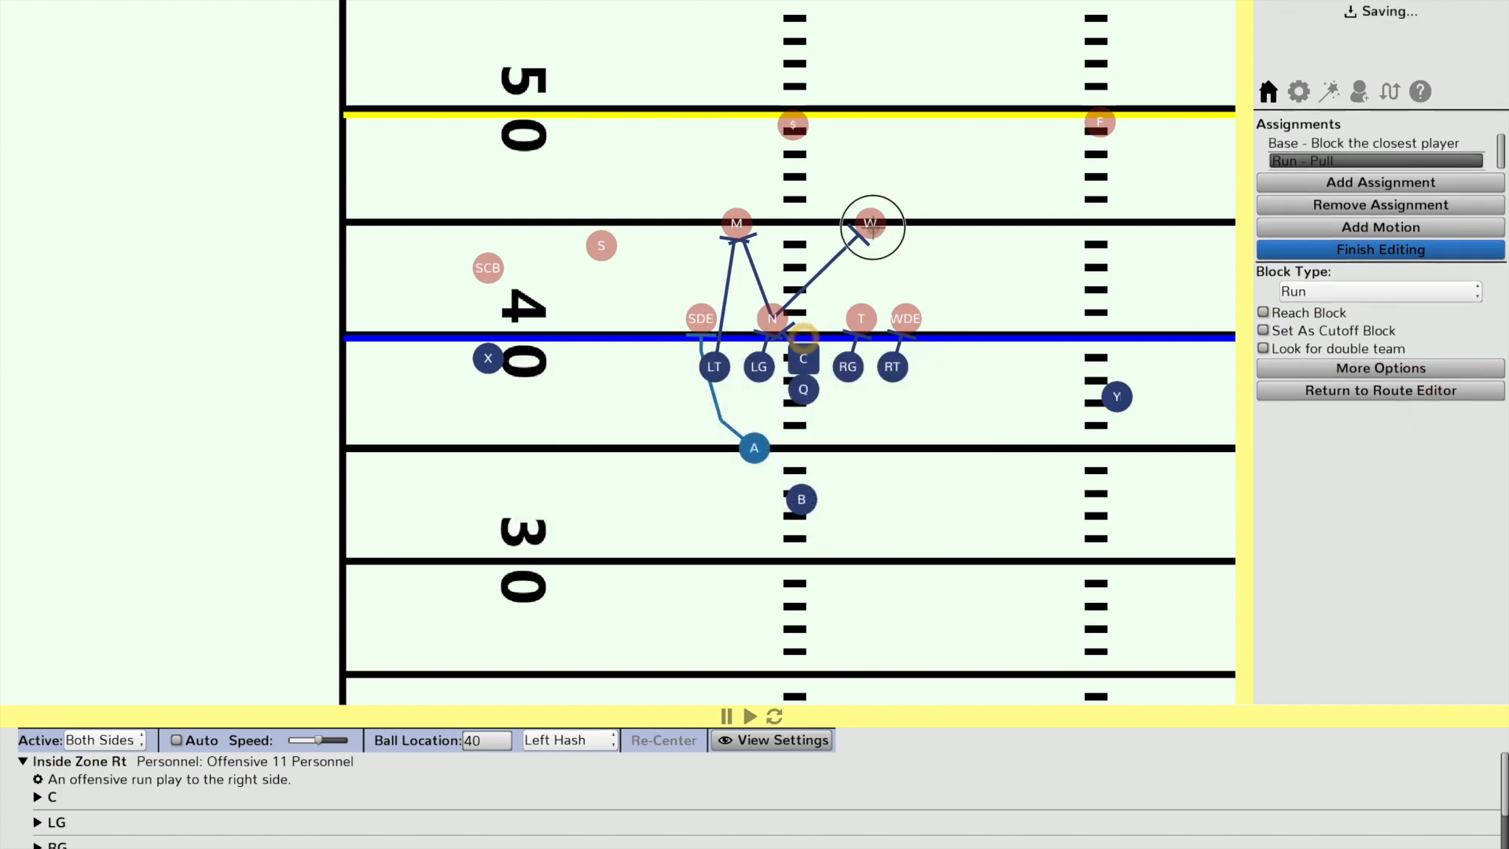
pyautogui.click(736, 226)
pyautogui.click(702, 310)
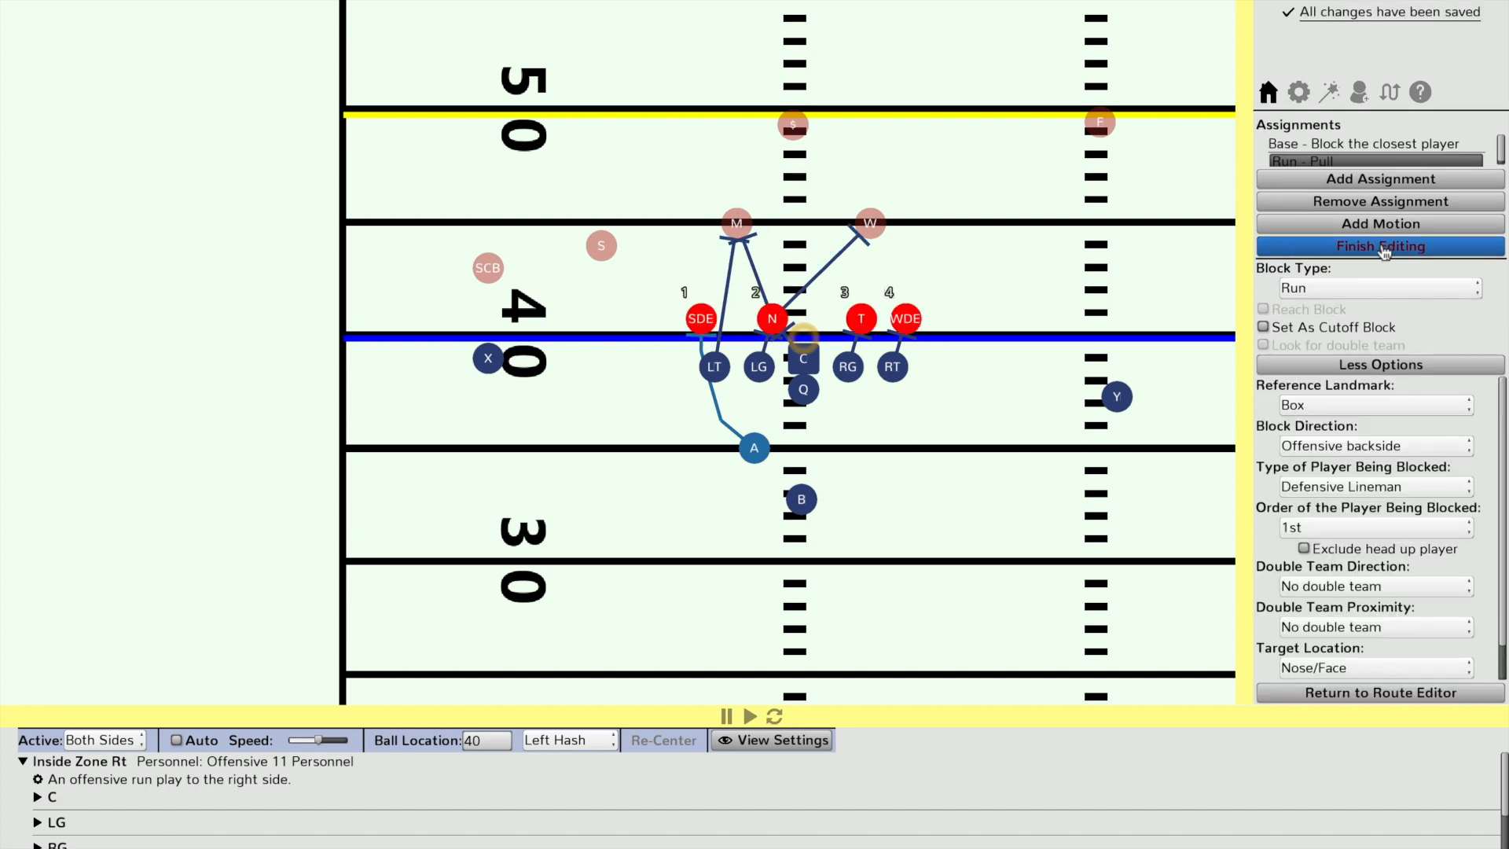
pyautogui.click(1383, 247)
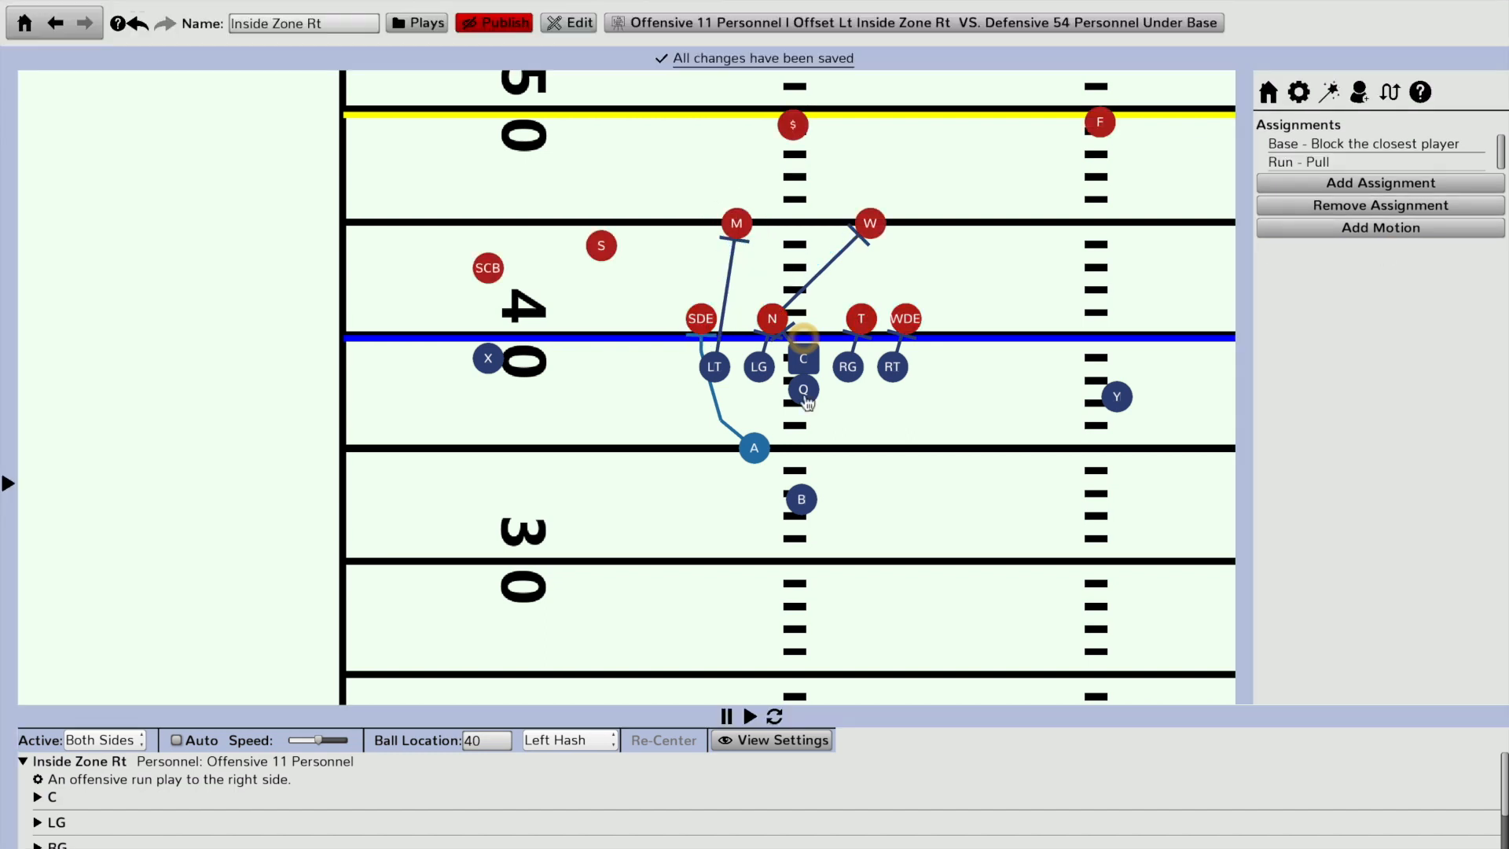
# Step: Add a Hand off/Pitch transfer to the quarterback with a path that bends near A and ends beside B
pyautogui.click(804, 393)
pyautogui.click(1355, 167)
pyautogui.moveTo(1344, 228)
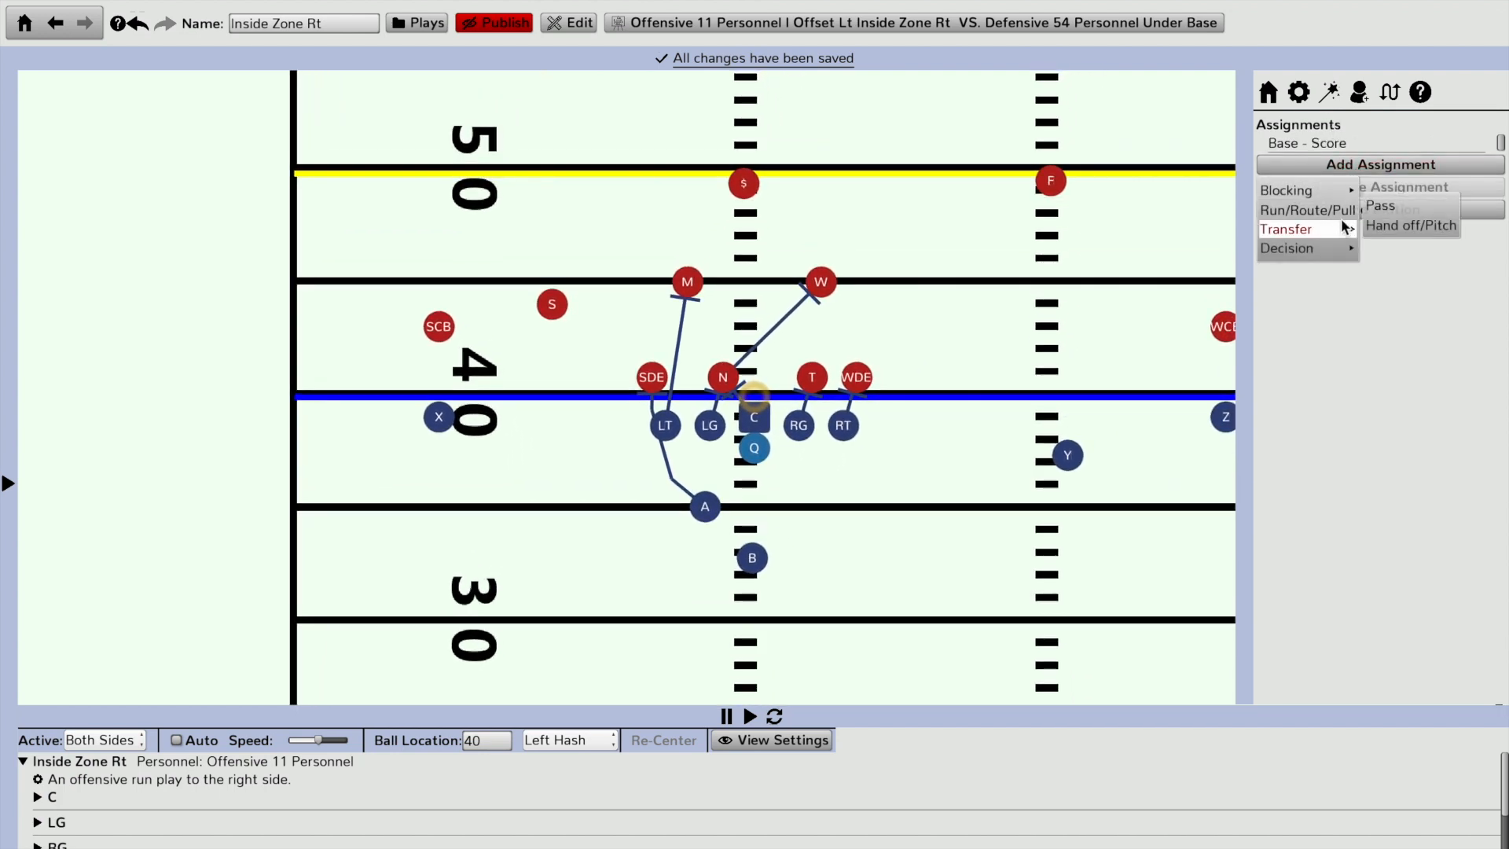
pyautogui.click(1390, 228)
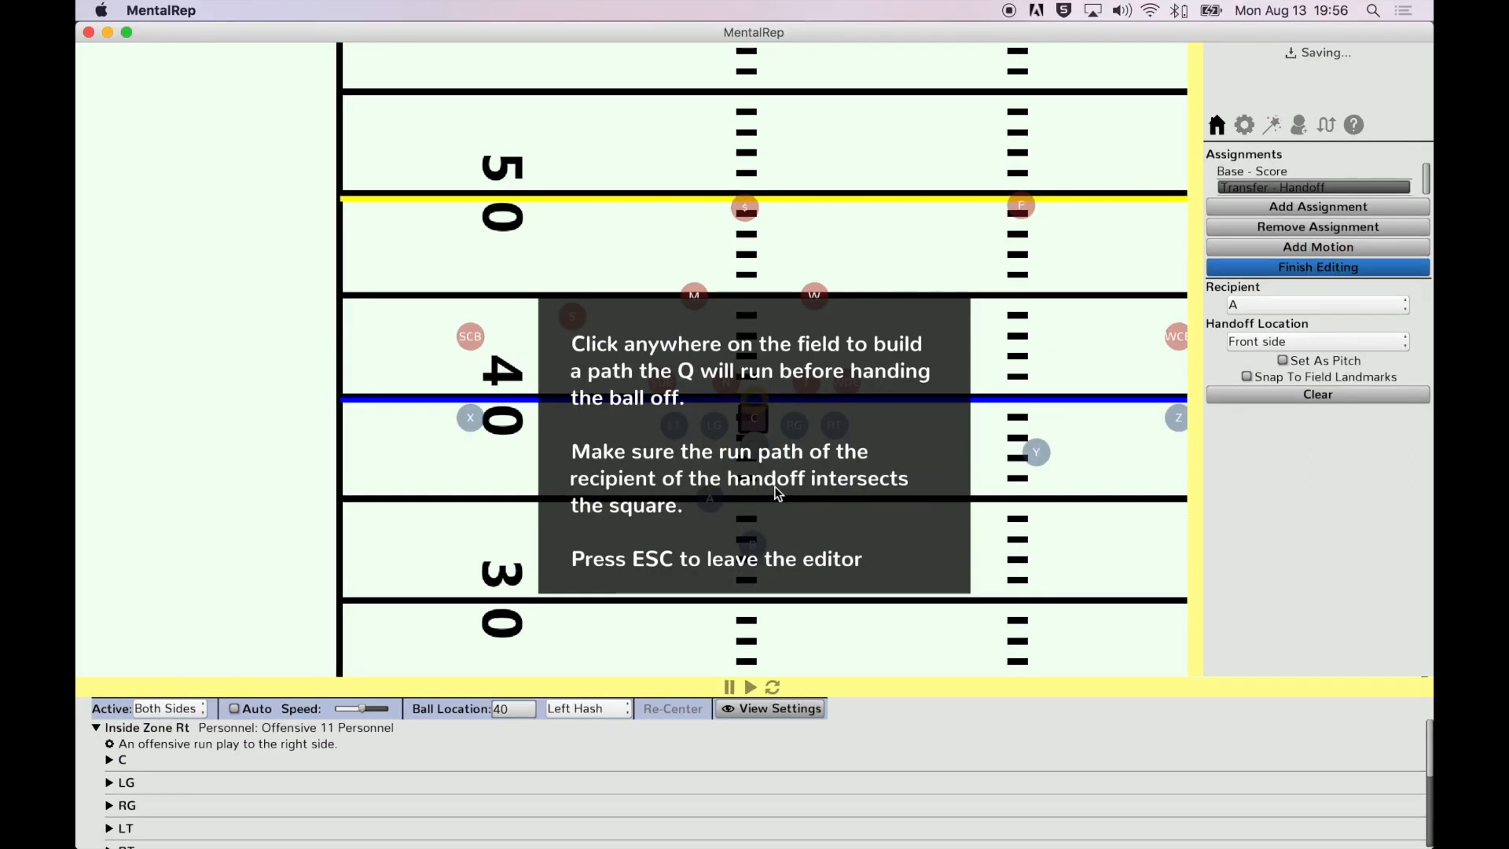
pyautogui.click(815, 491)
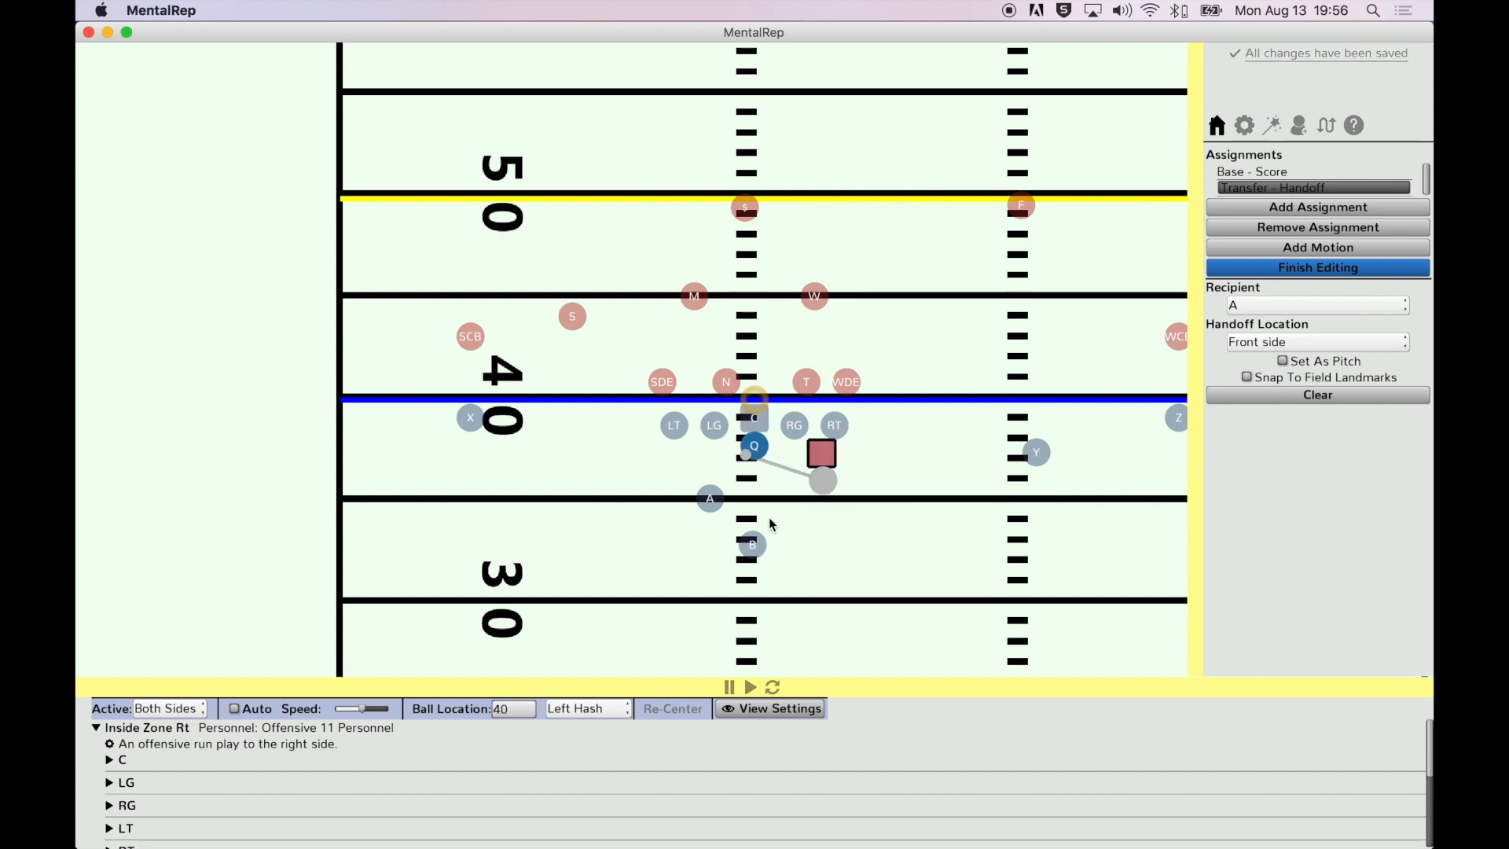
pyautogui.click(788, 524)
pyautogui.click(817, 492)
pyautogui.moveTo(817, 492); pyautogui.dragTo(732, 482)
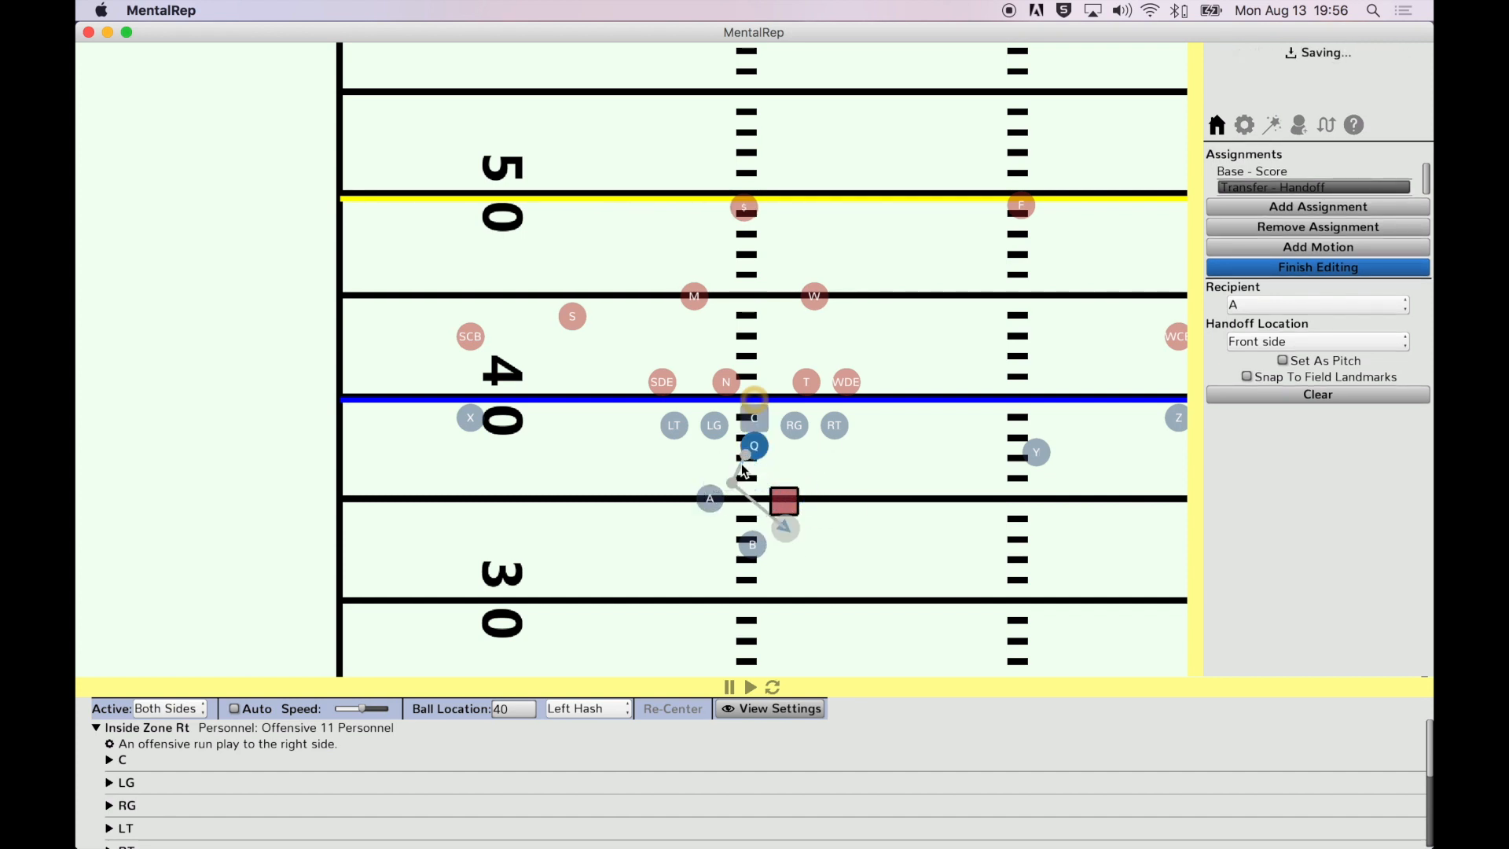
# Step: Remove the extra path points and move the quarterback's handoff point onto the yard line just inside A
pyautogui.rightClick(745, 451)
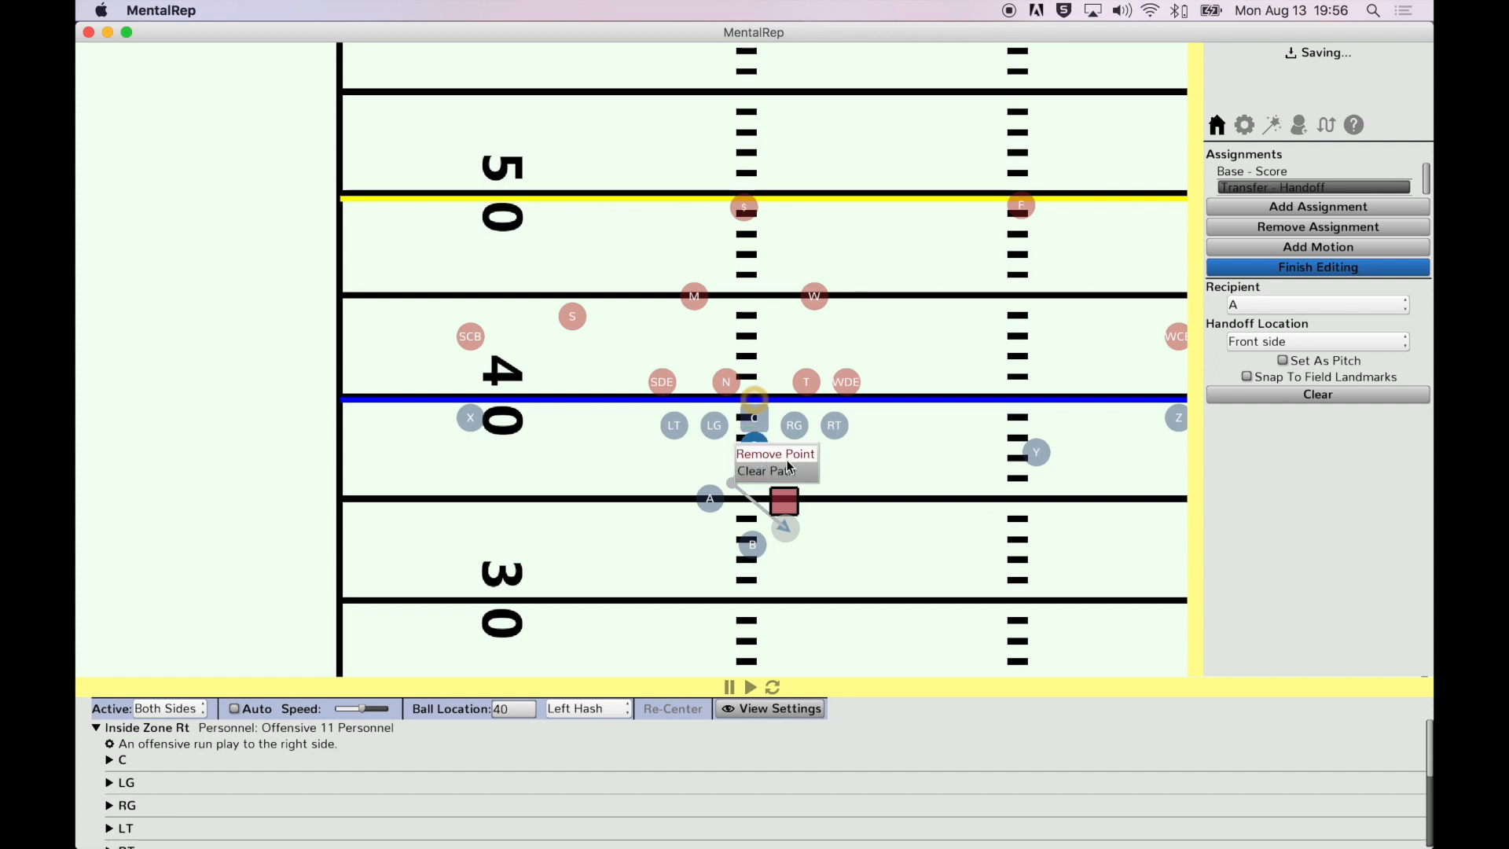
pyautogui.click(786, 454)
pyautogui.moveTo(785, 526); pyautogui.dragTo(744, 507)
pyautogui.rightClick(723, 475)
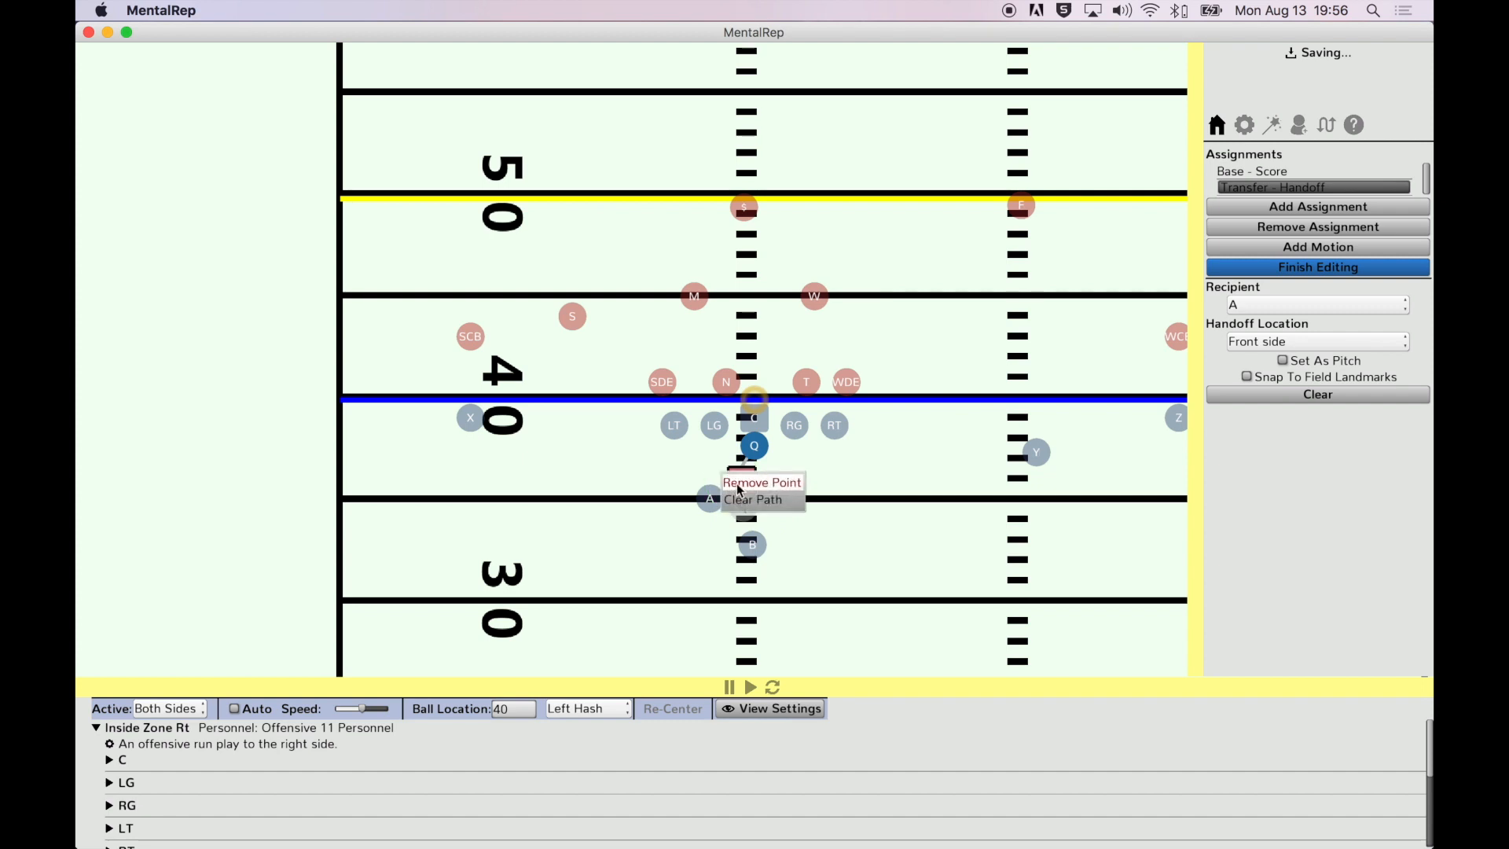
pyautogui.click(751, 484)
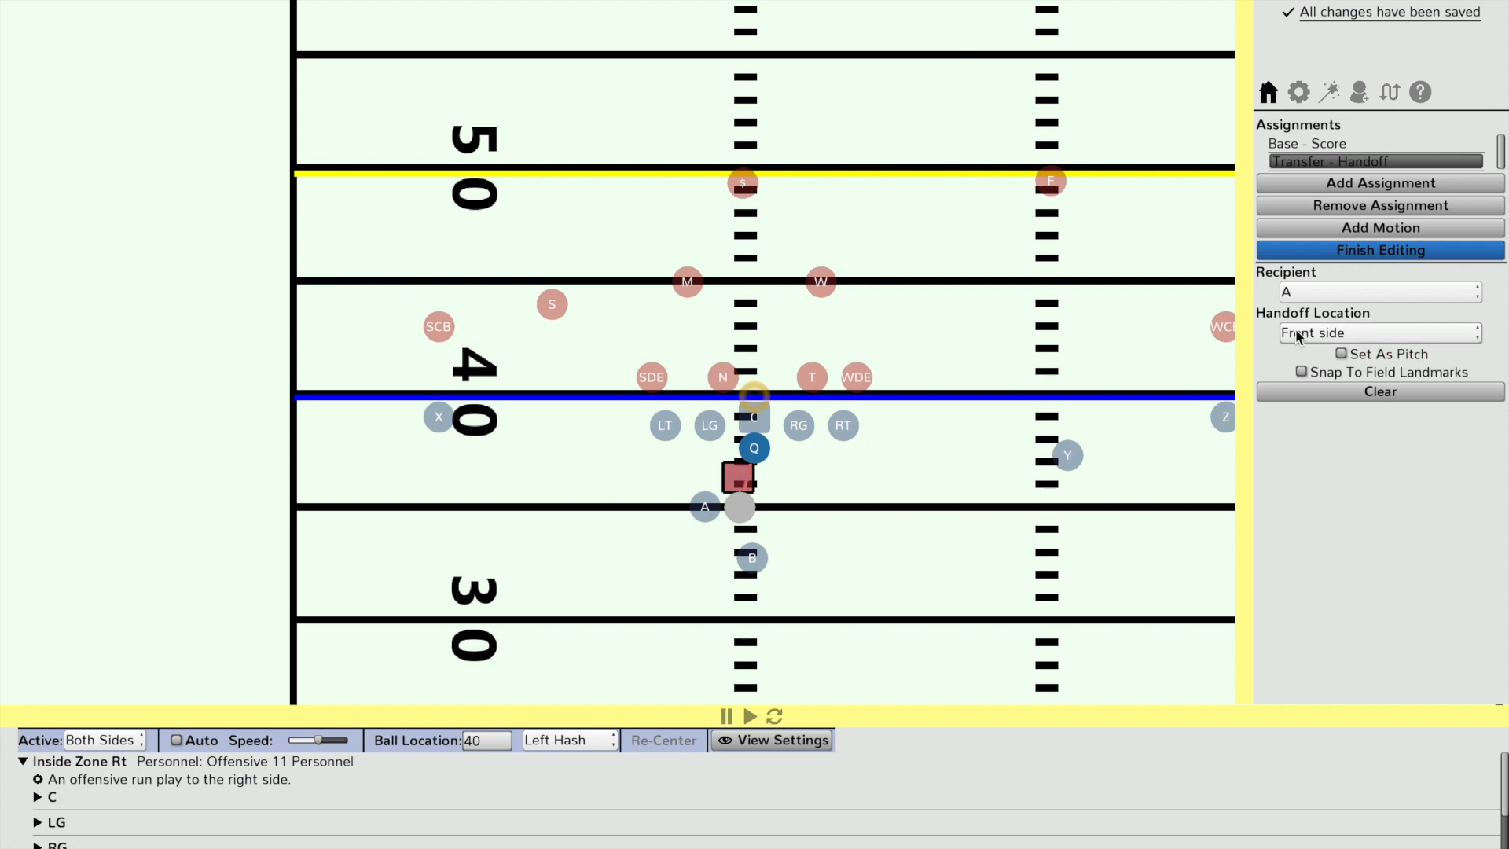
# Step: Set the quarterback's handoff location to Right side and the recipient to B
pyautogui.click(1381, 336)
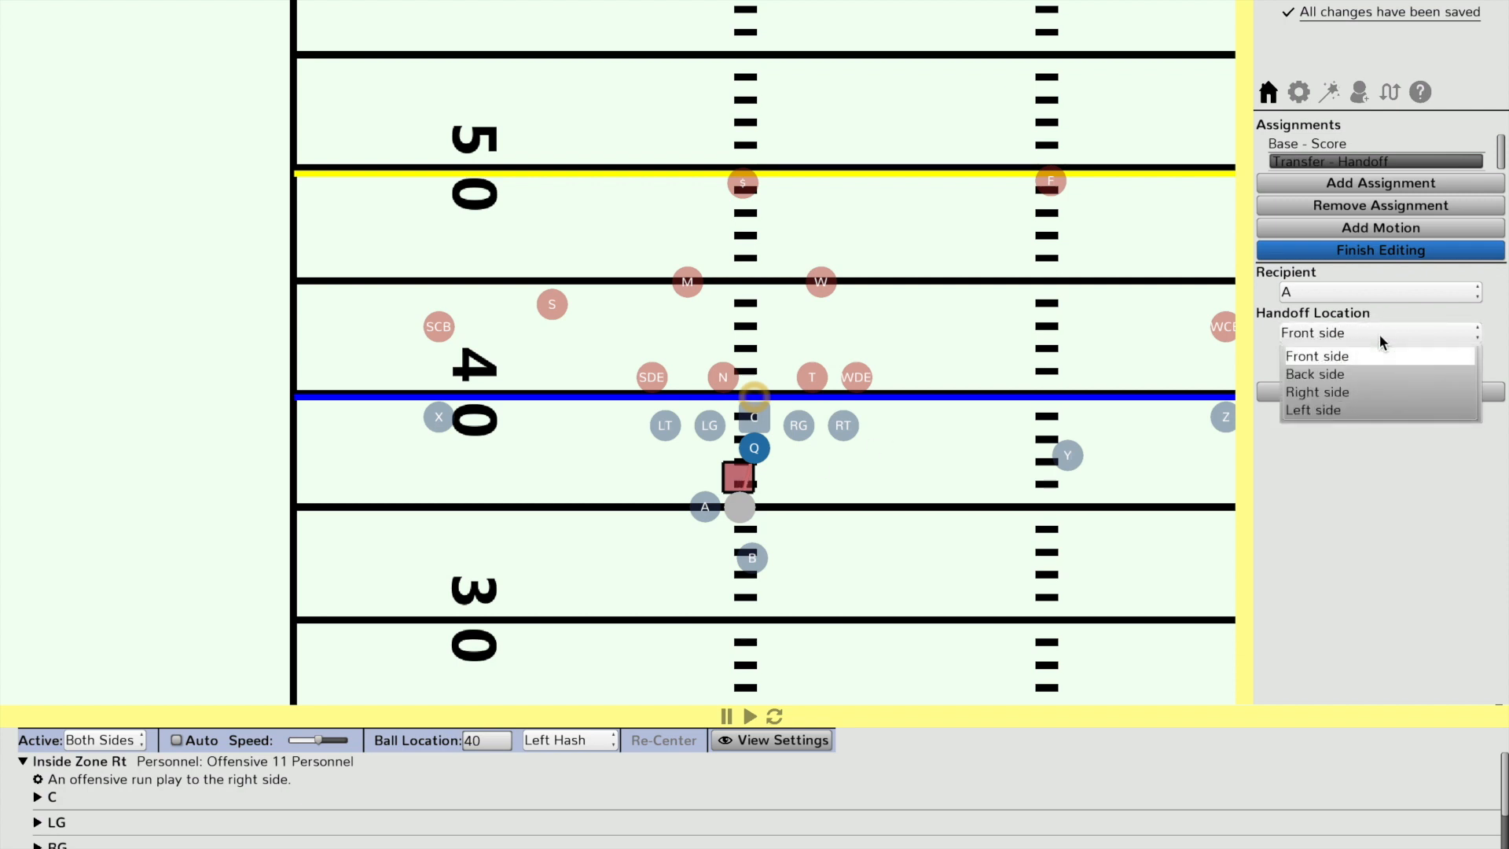
pyautogui.click(1328, 393)
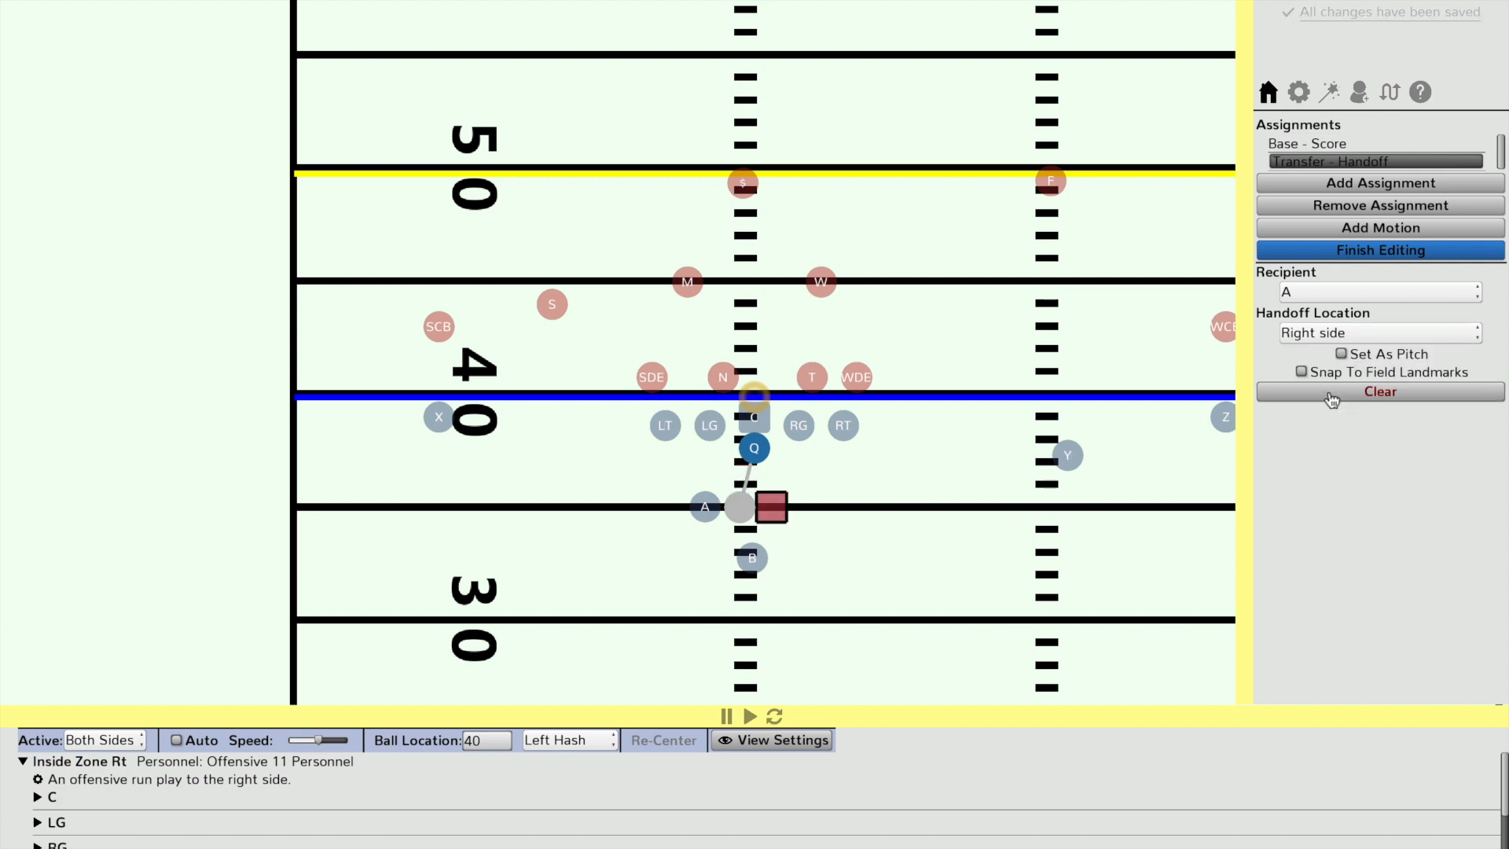
pyautogui.click(1375, 297)
pyautogui.click(1320, 333)
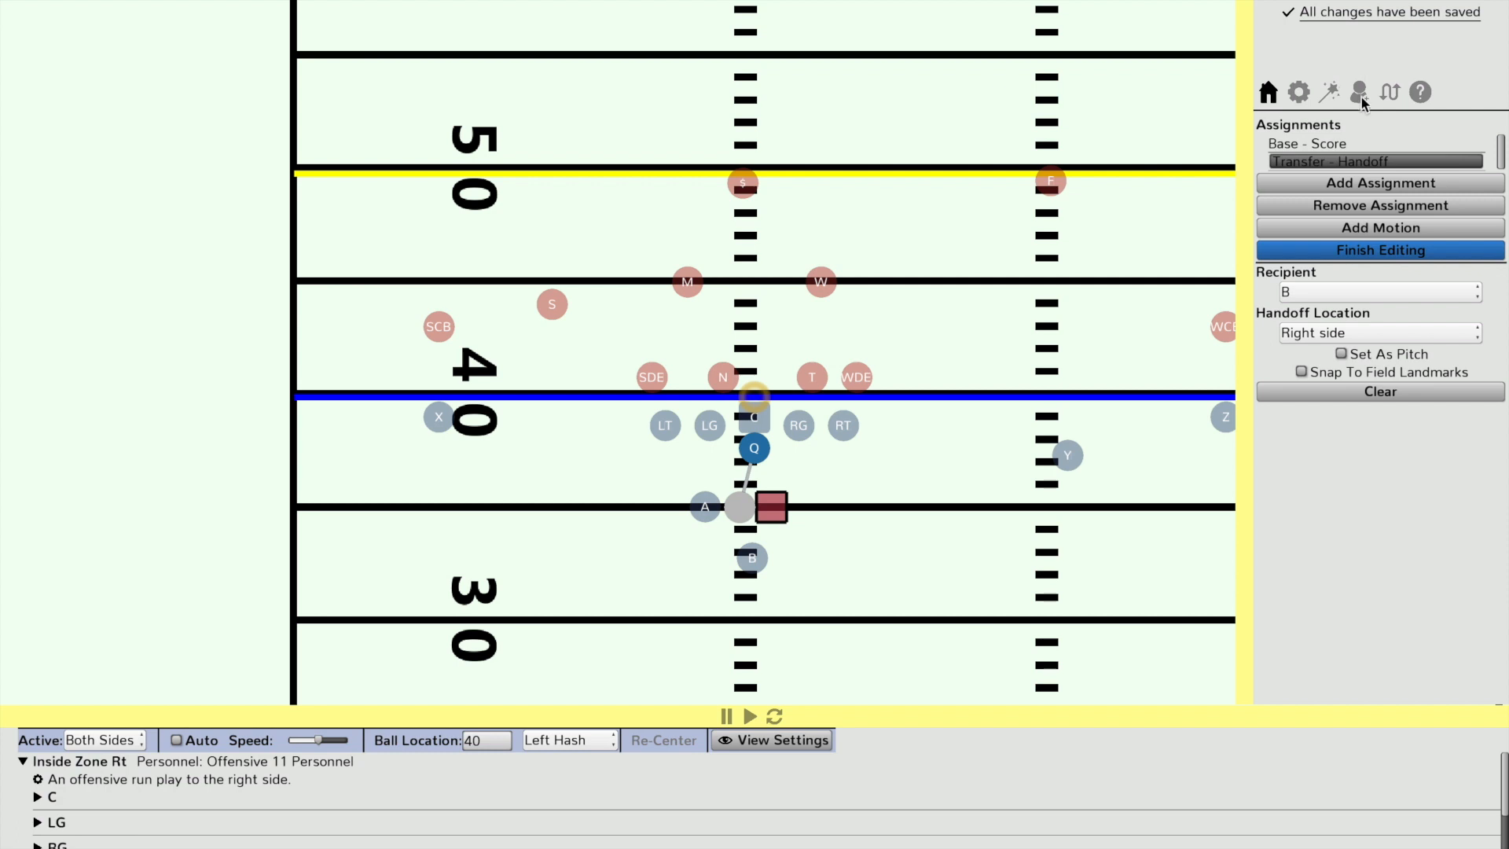
pyautogui.click(1341, 292)
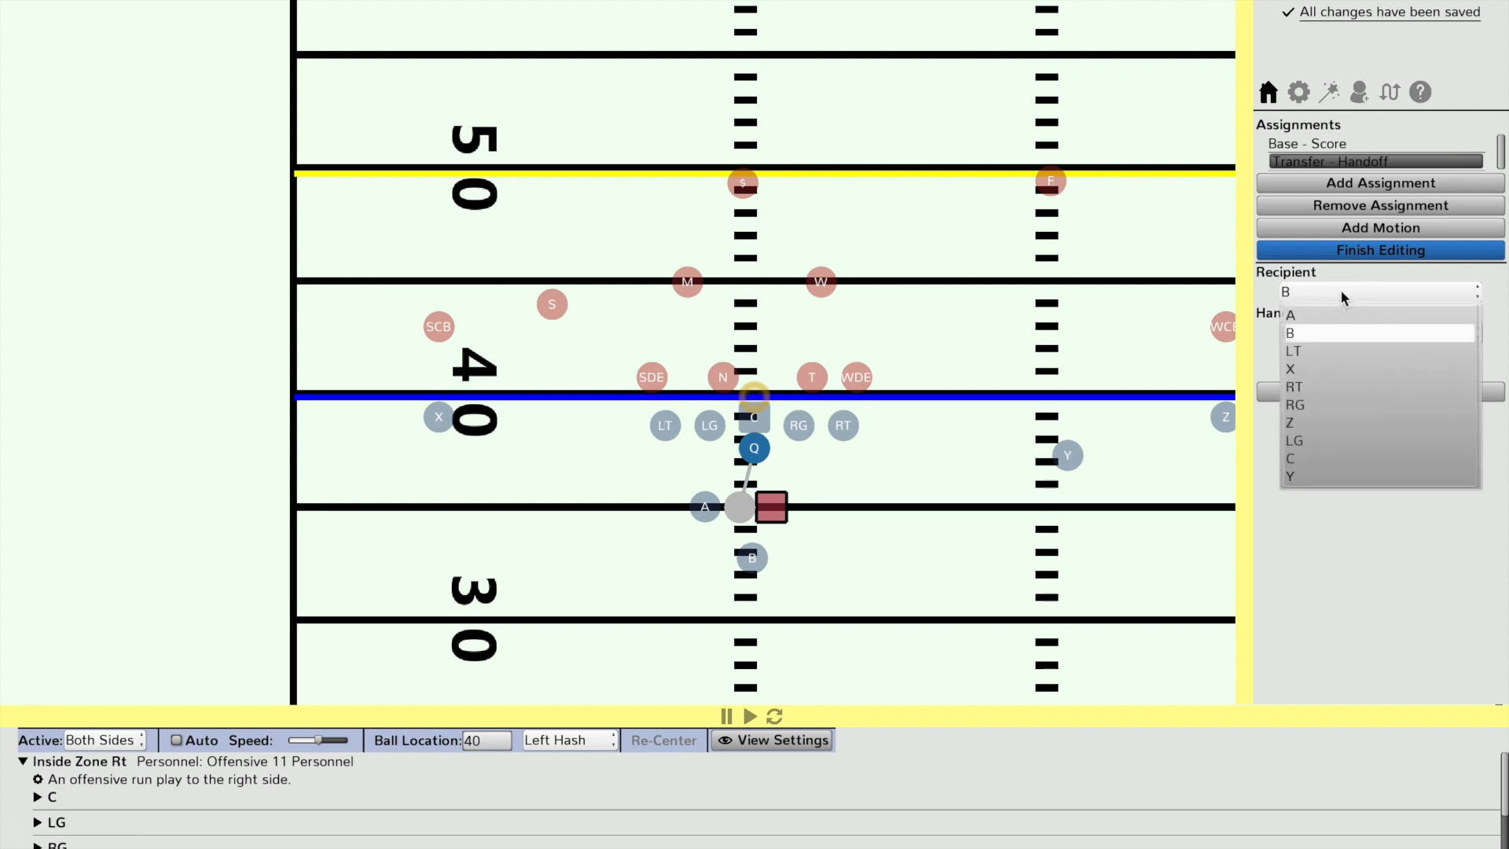
pyautogui.click(1299, 369)
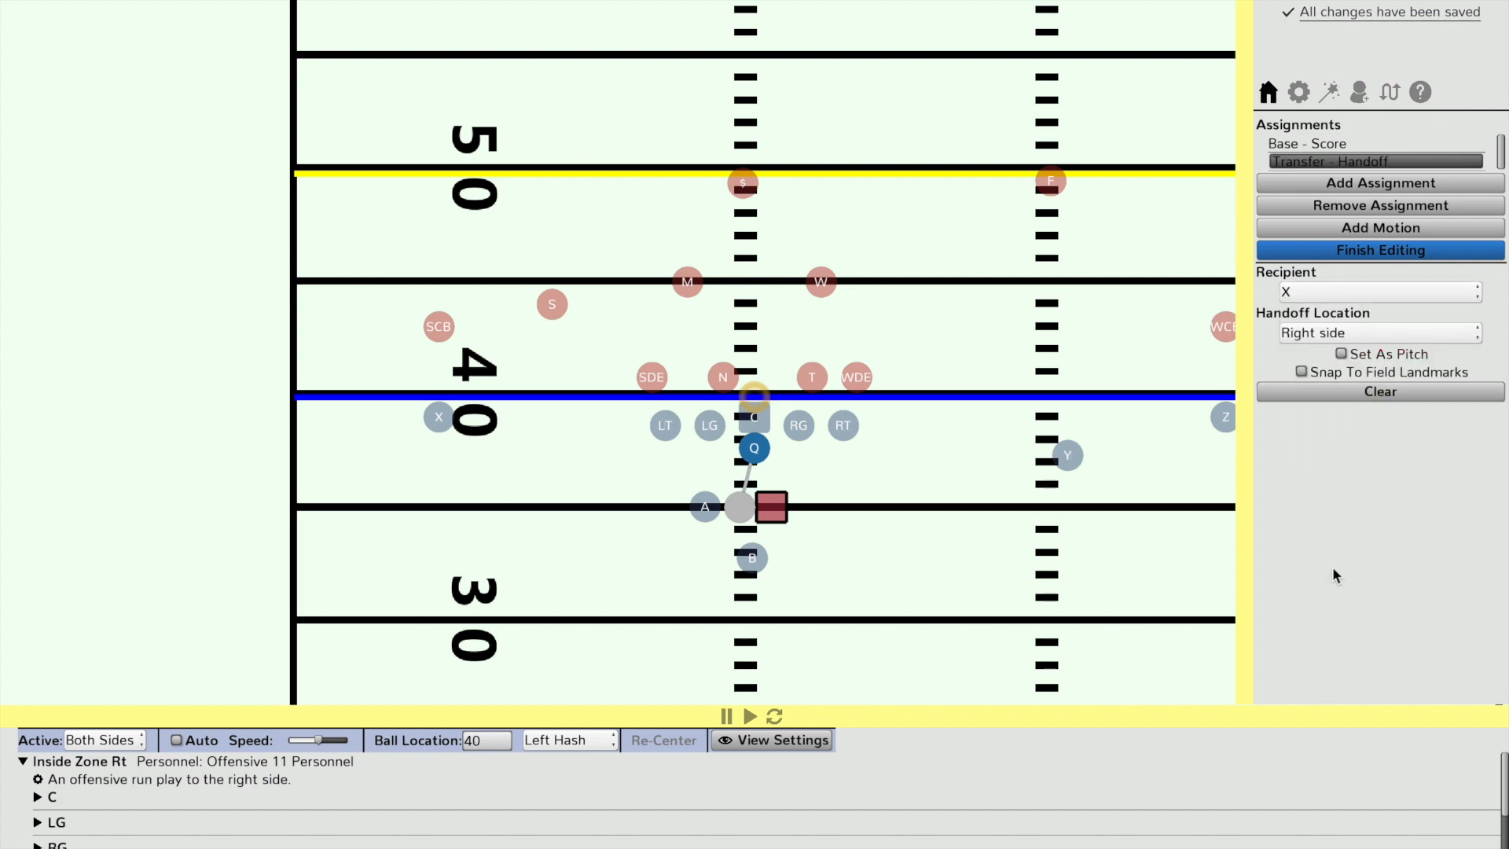
pyautogui.click(1377, 160)
pyautogui.click(1387, 300)
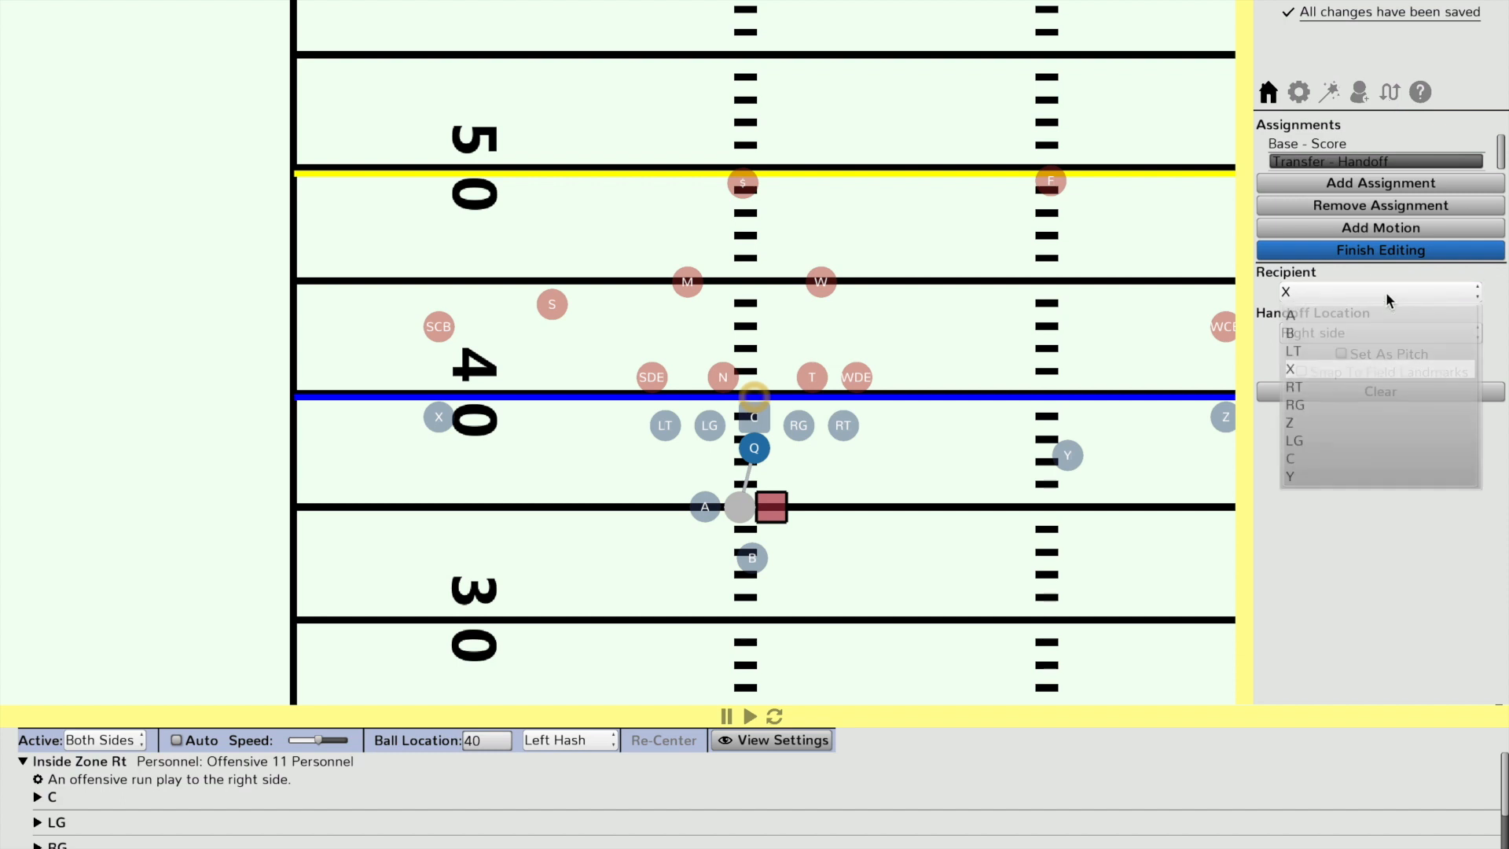
pyautogui.click(1300, 336)
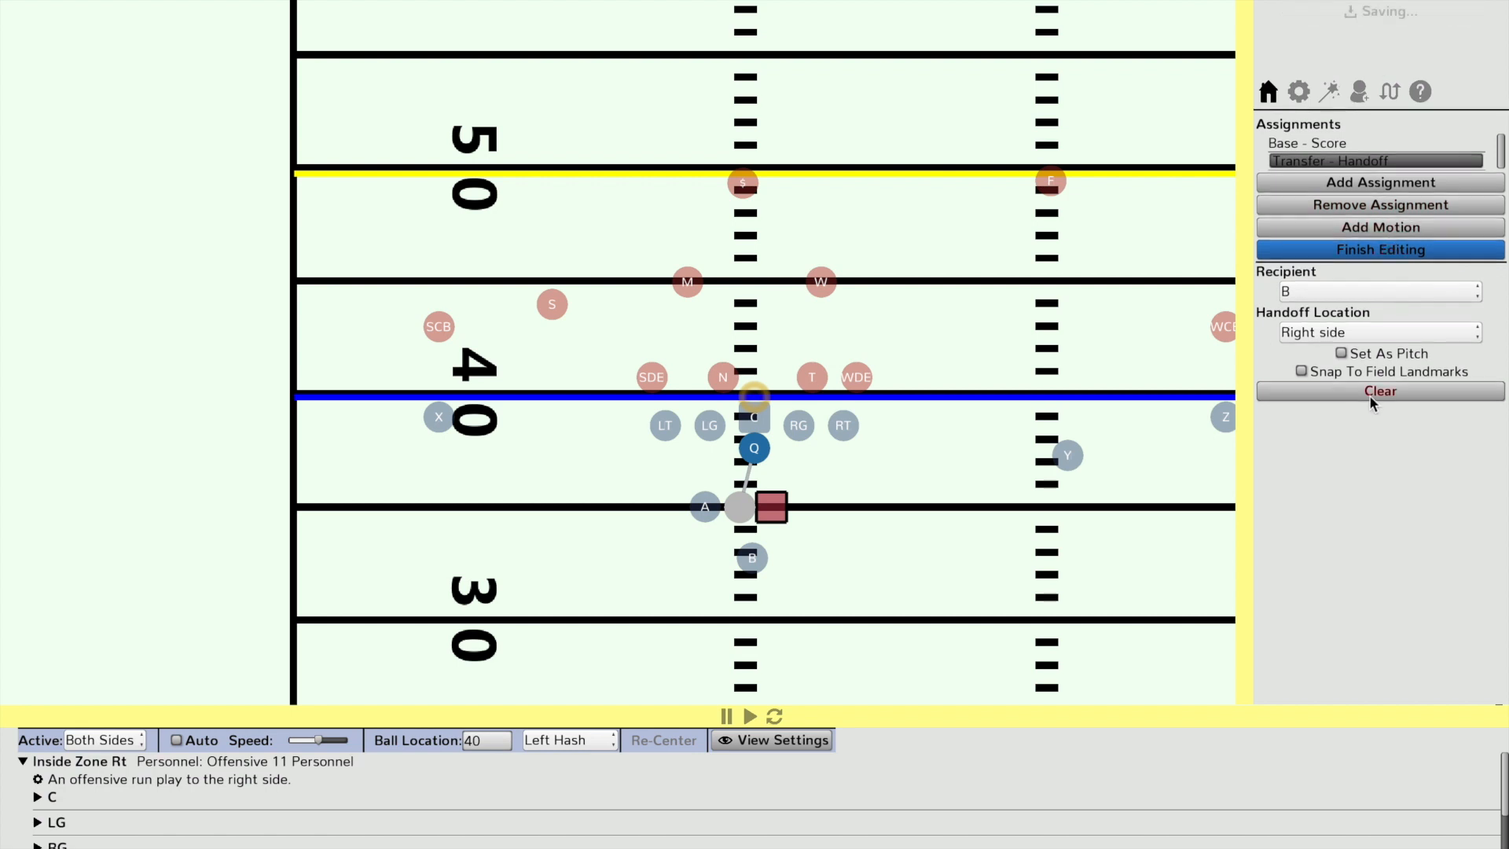
# Step: Finish the quarterback's handoff and give B a run path that steps slightly right, heading straight upfield to the gap between C and RG
pyautogui.click(1381, 253)
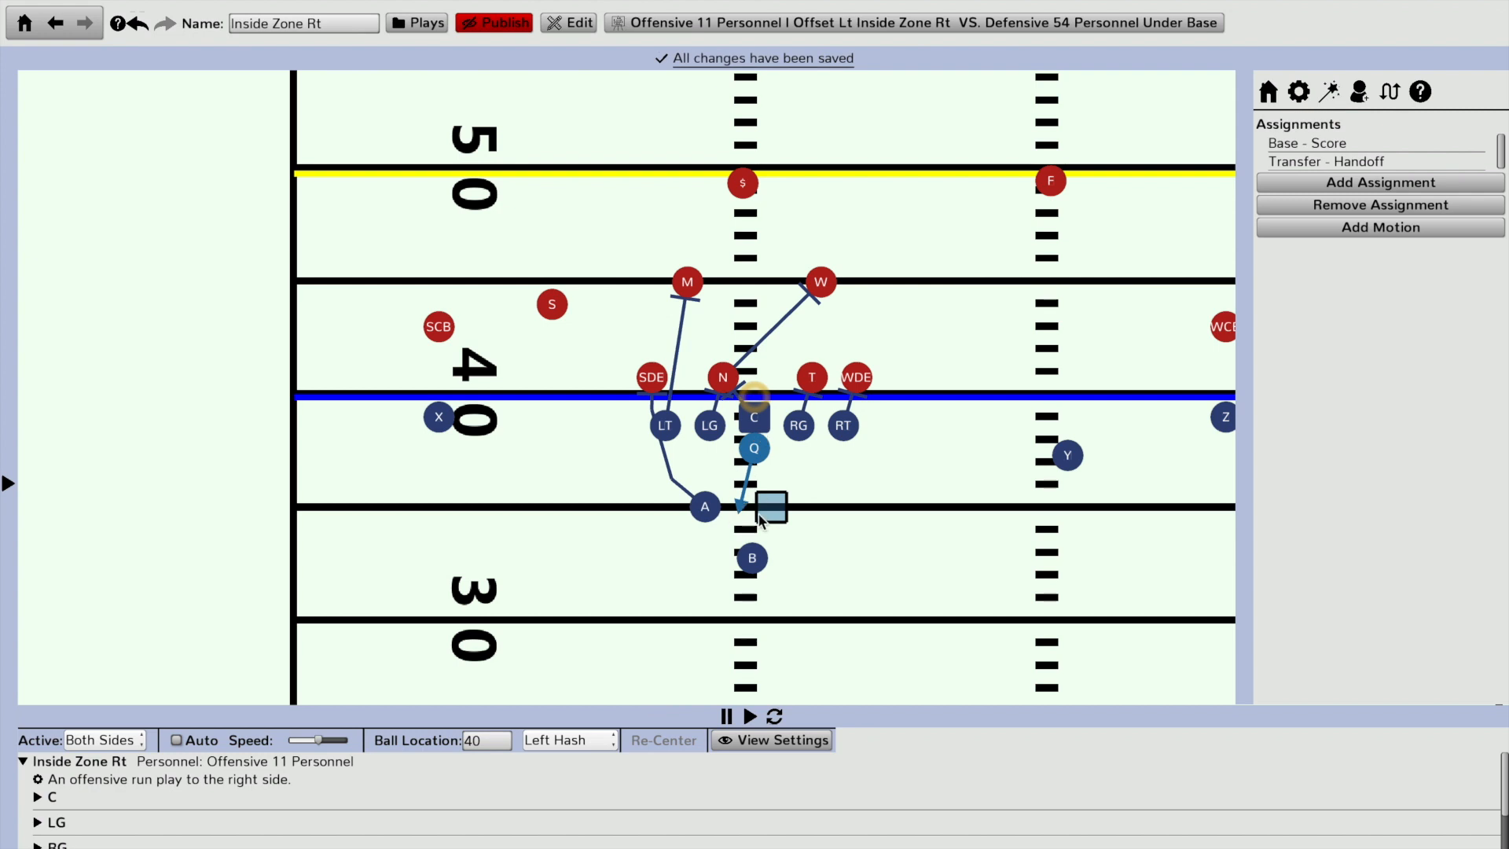
pyautogui.click(753, 569)
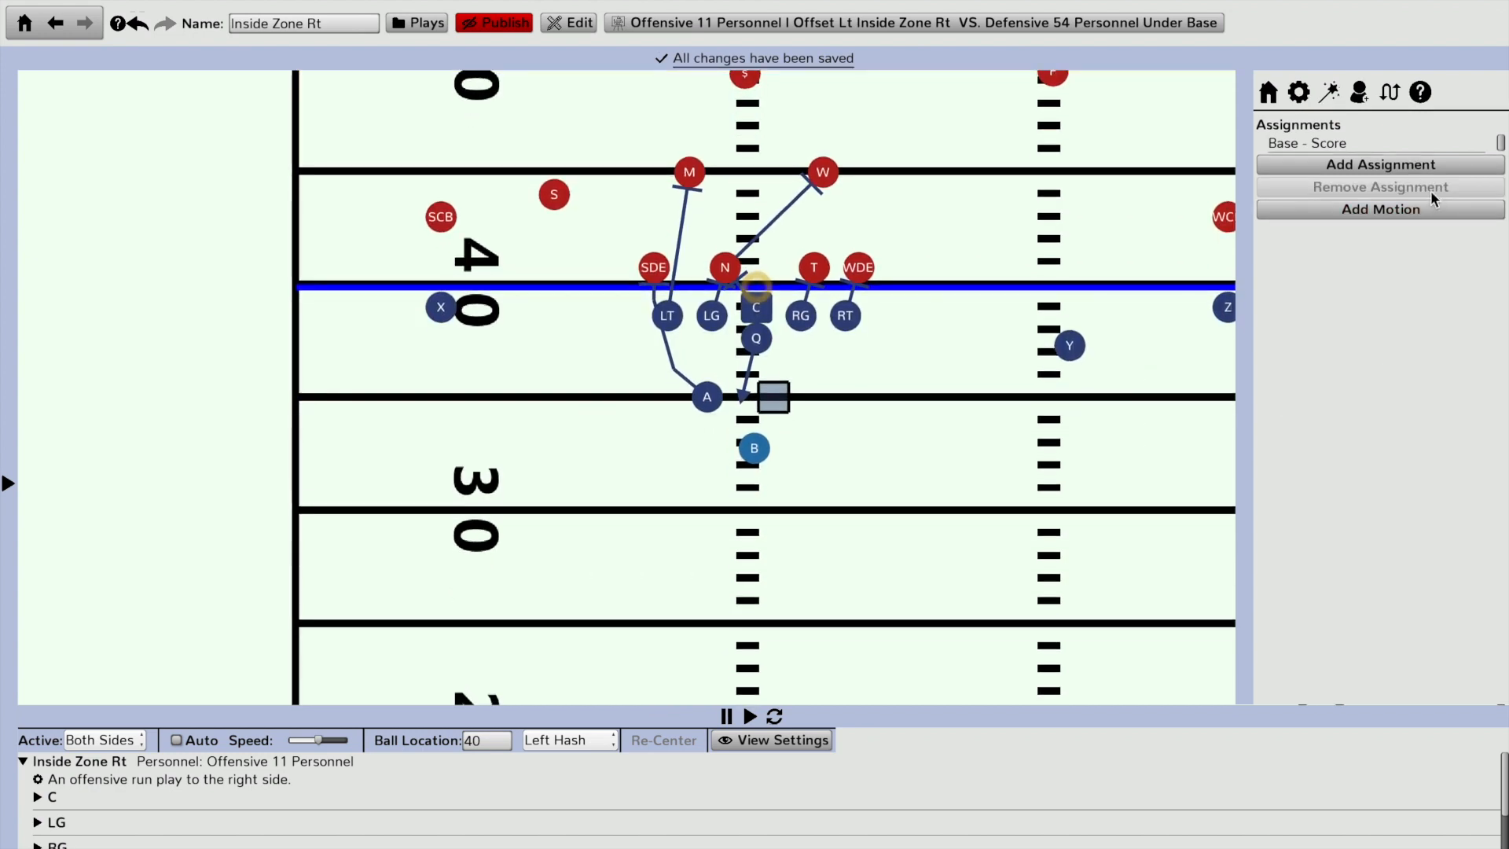
pyautogui.click(1398, 166)
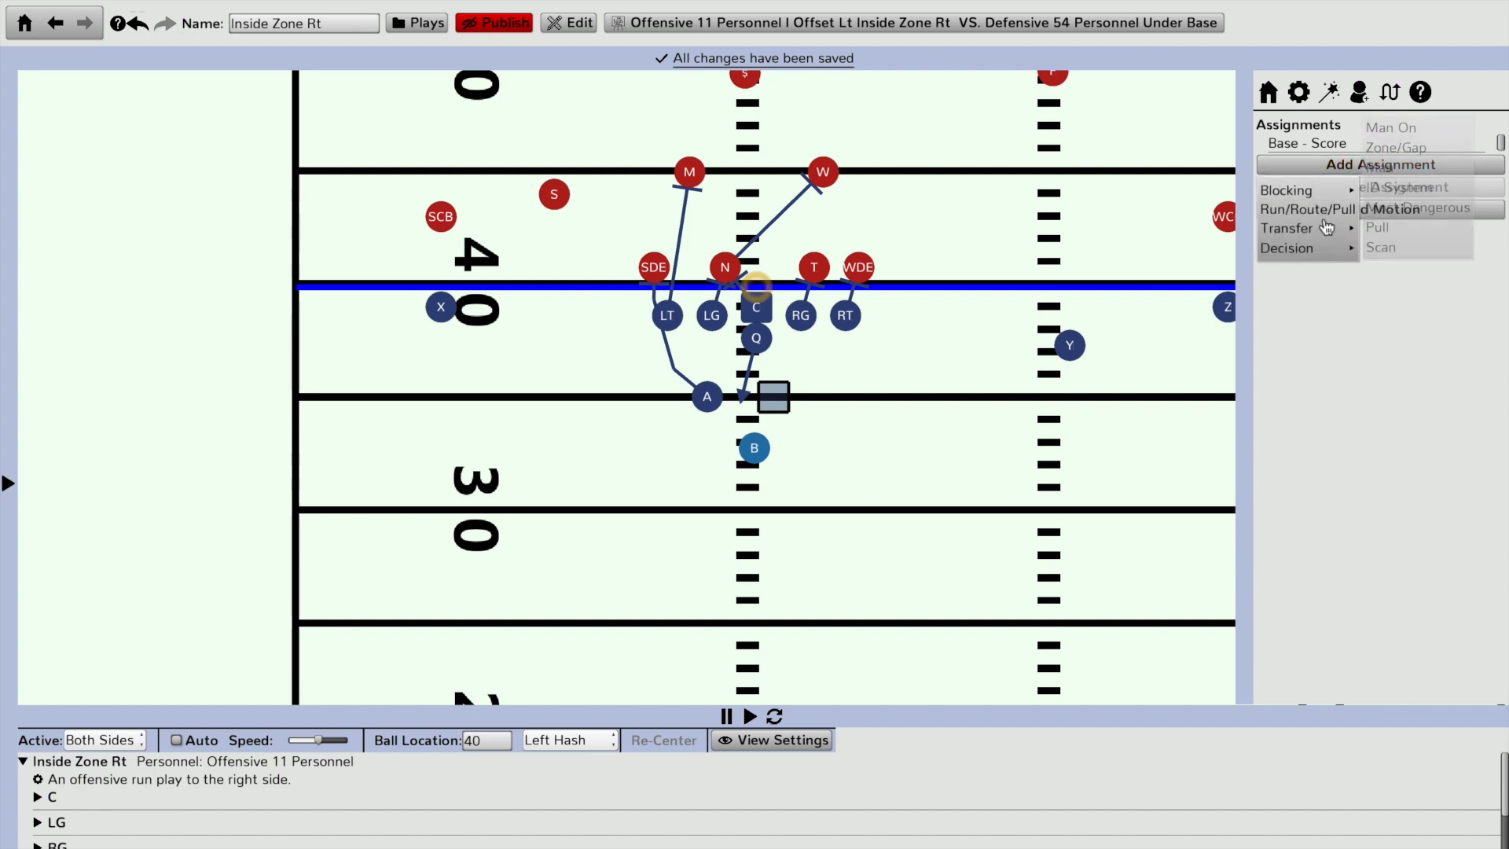
pyautogui.click(1334, 210)
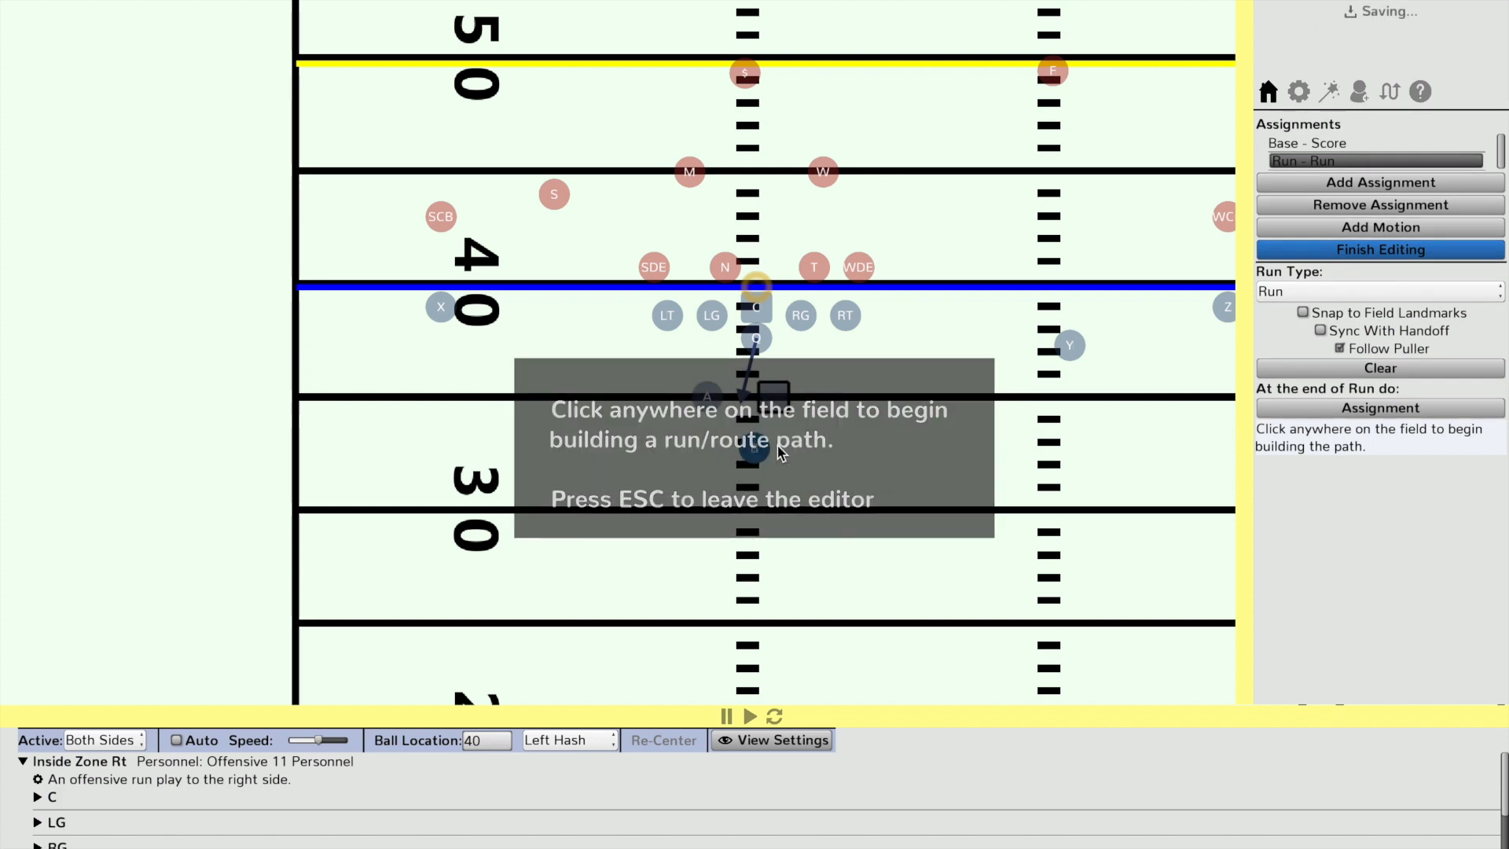
pyautogui.moveTo(780, 438); pyautogui.dragTo(781, 330)
pyautogui.click(1414, 250)
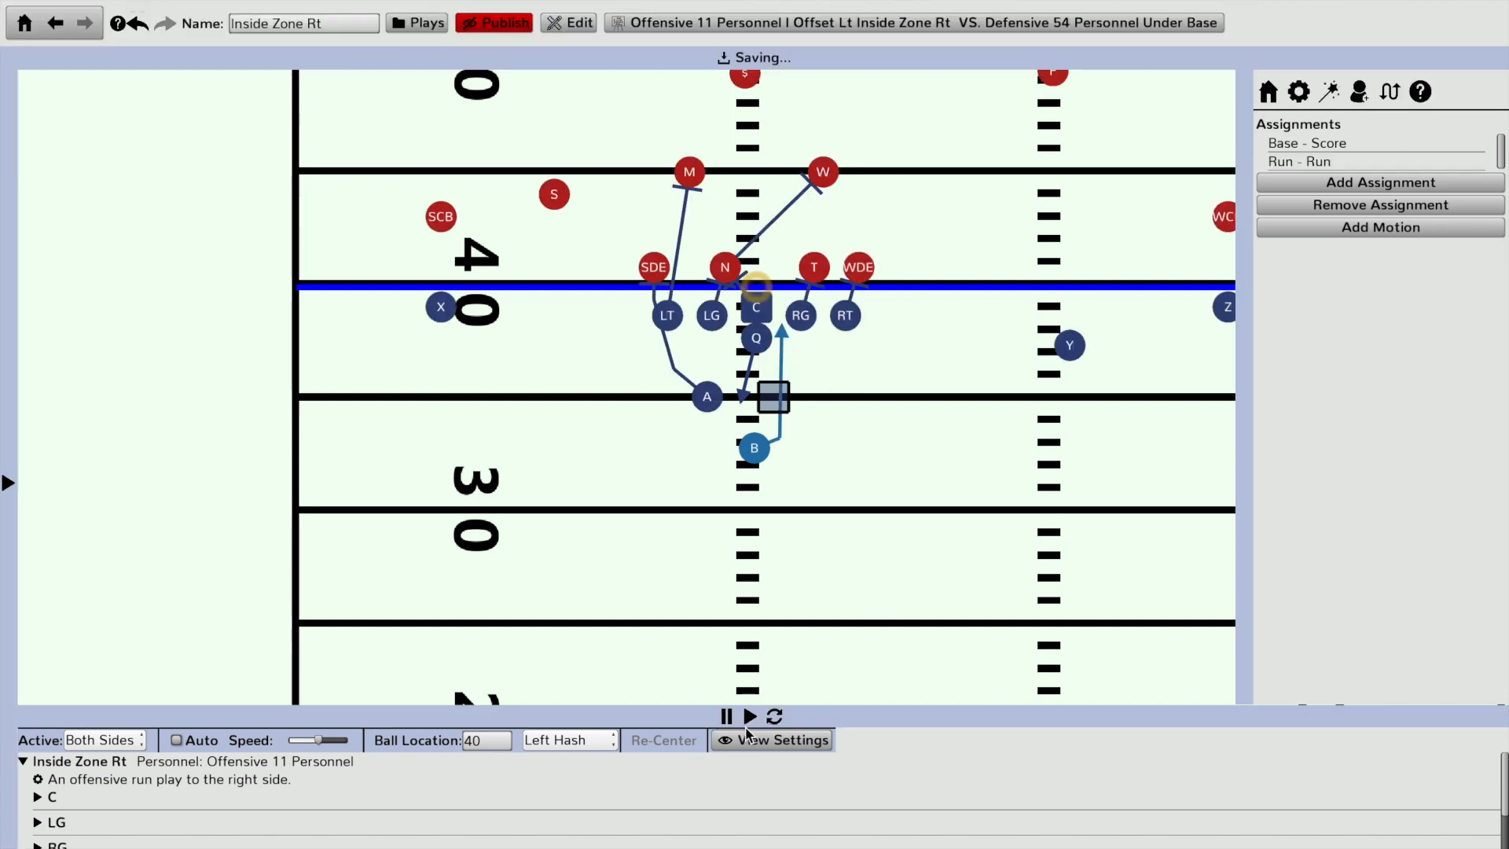
# Step: Play the animation of Inside Zone Rt to check how the blocks, handoff and B's run unfold
pyautogui.click(750, 716)
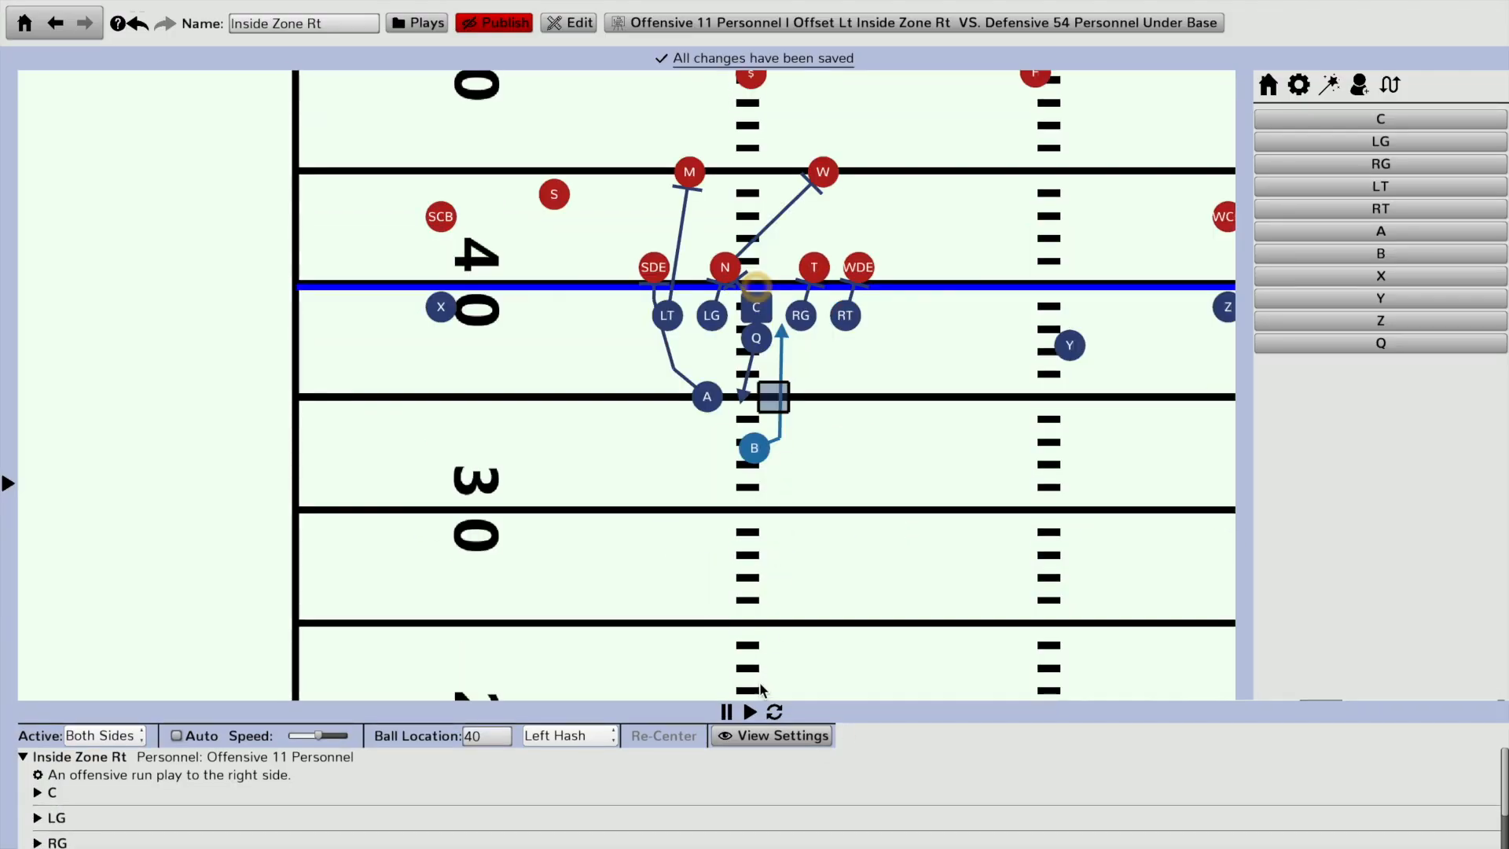
pyautogui.click(753, 711)
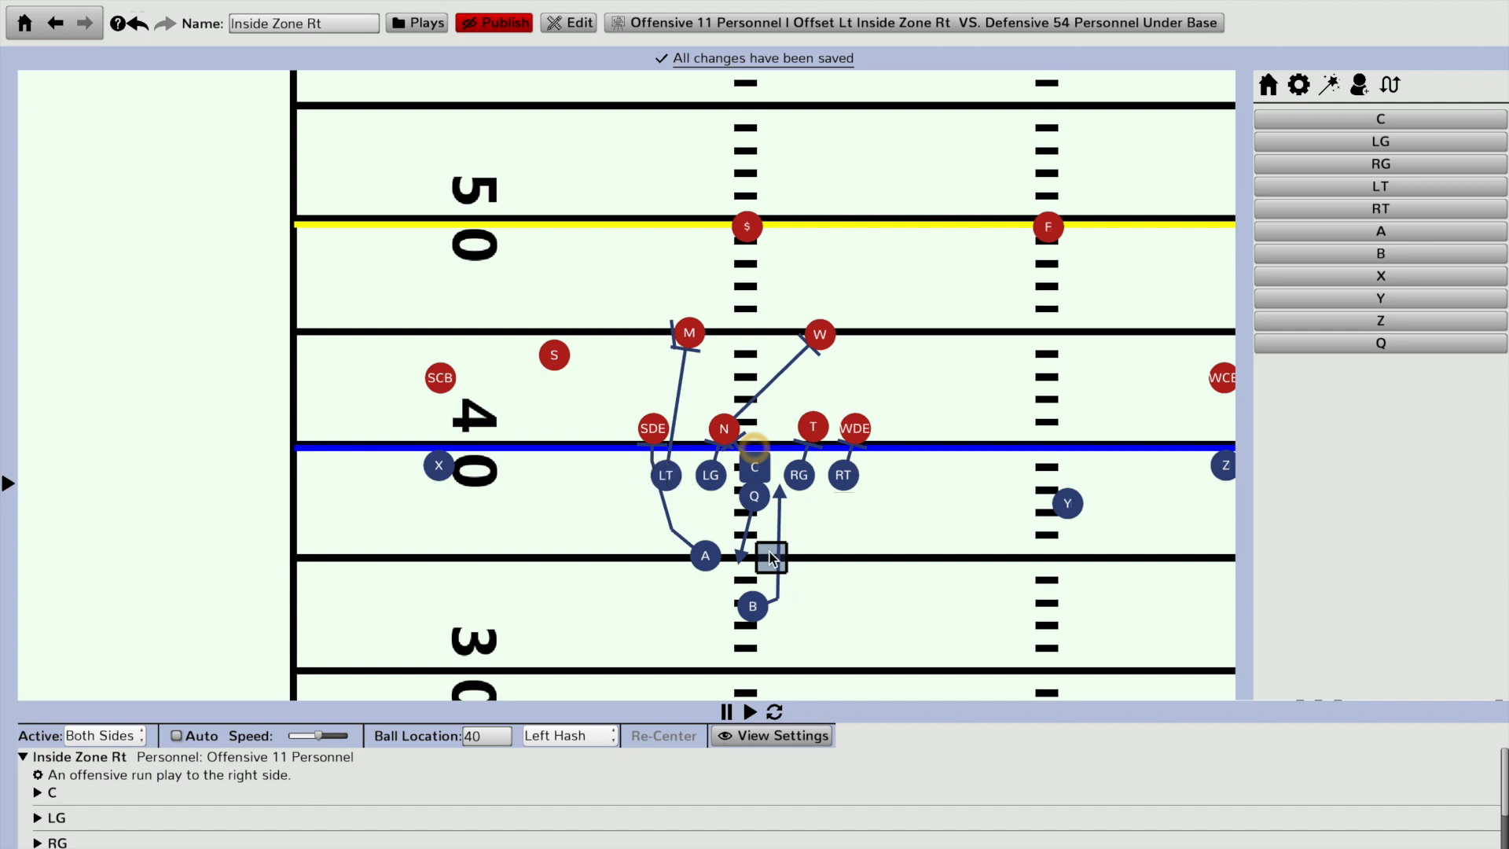
# Step: Turn off Follow Puller for B's run assignment, finish editing and replay the play
pyautogui.click(759, 616)
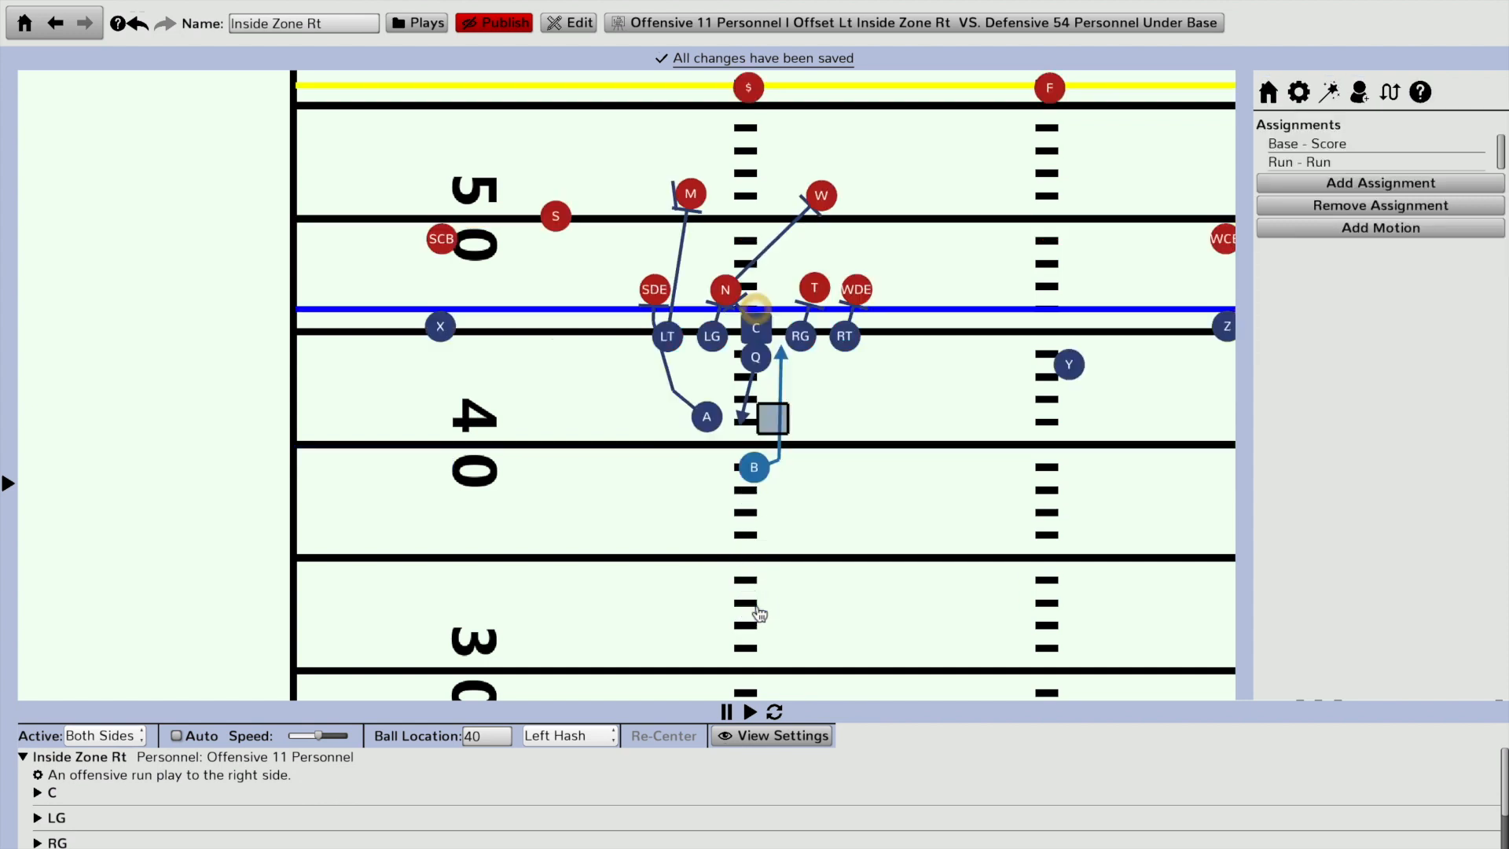
pyautogui.click(1302, 160)
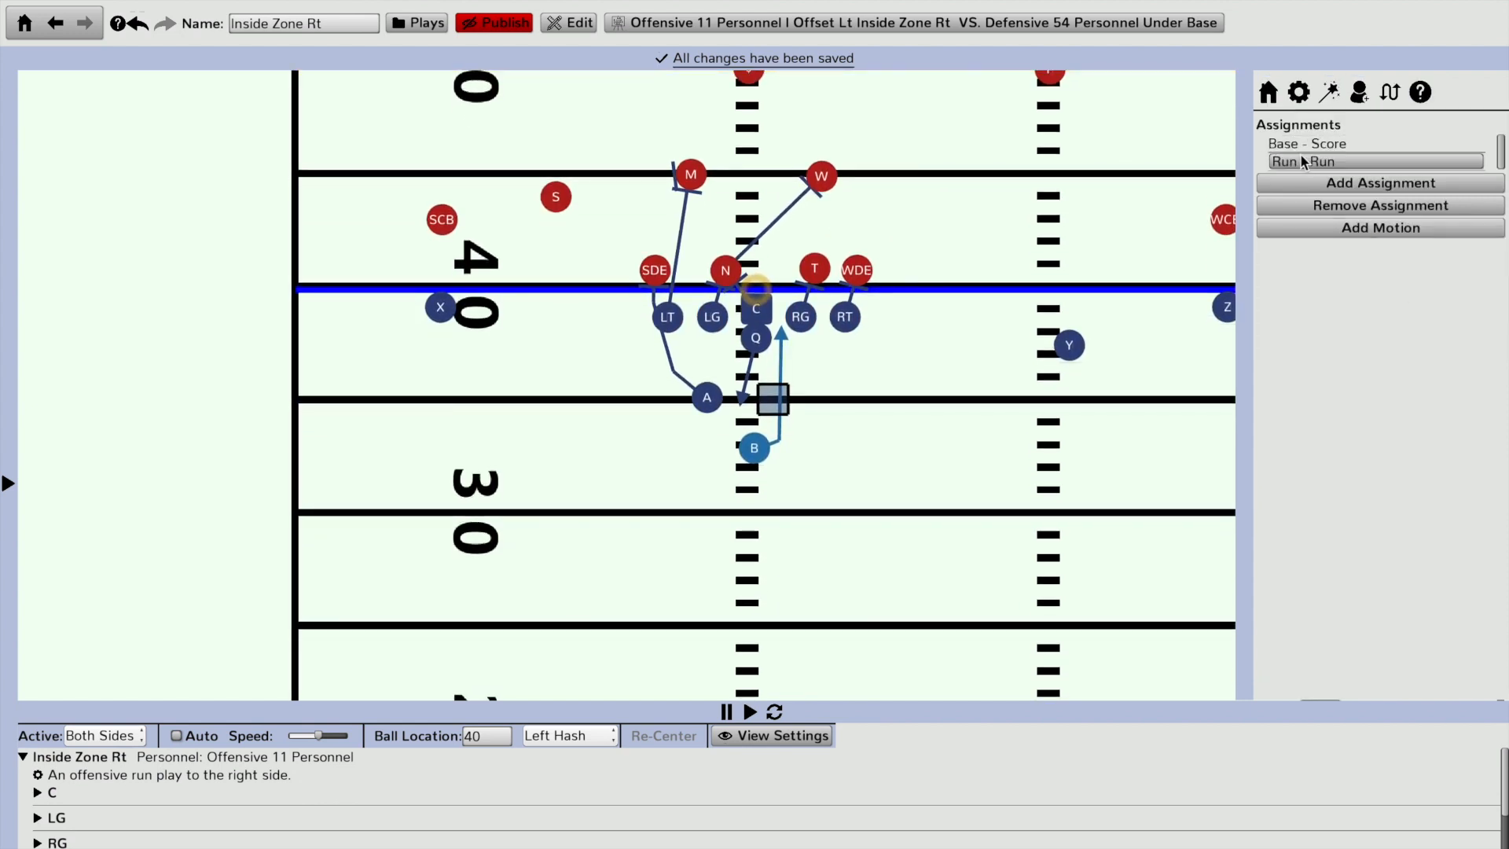
pyautogui.doubleClick(1300, 159)
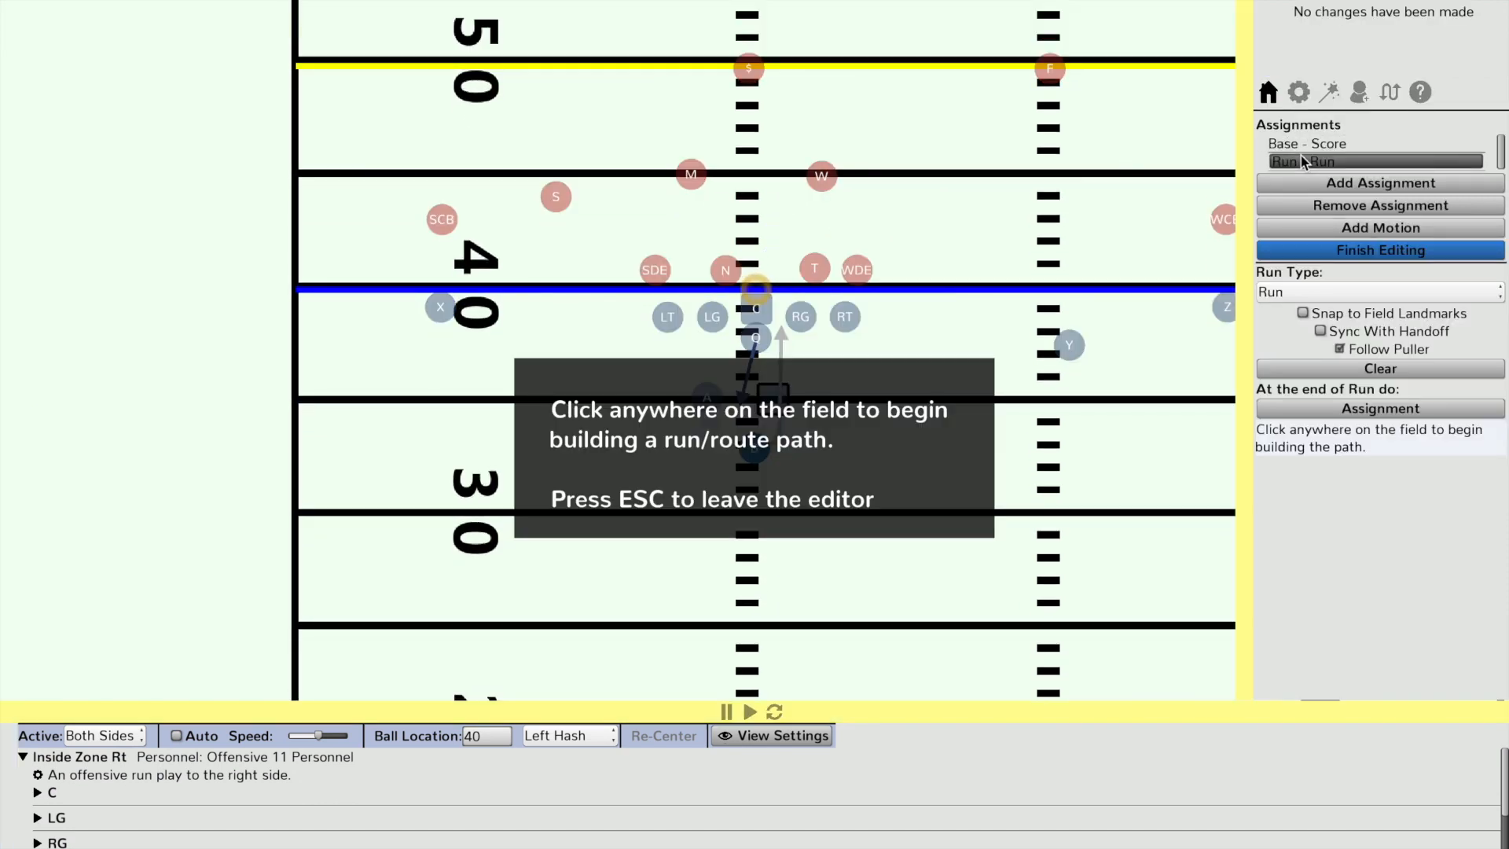
pyautogui.click(1341, 349)
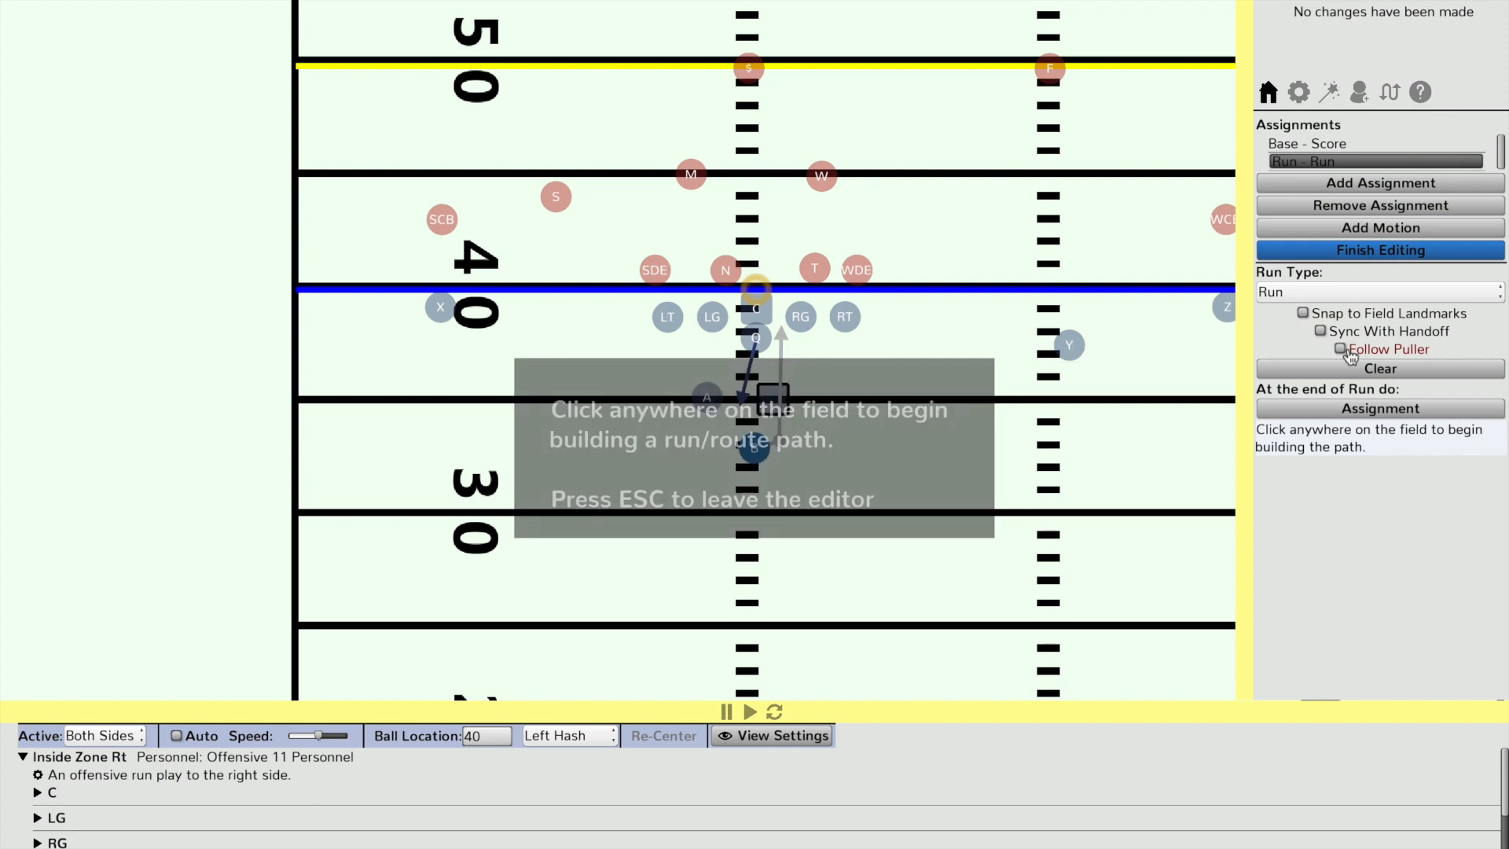
pyautogui.click(1376, 250)
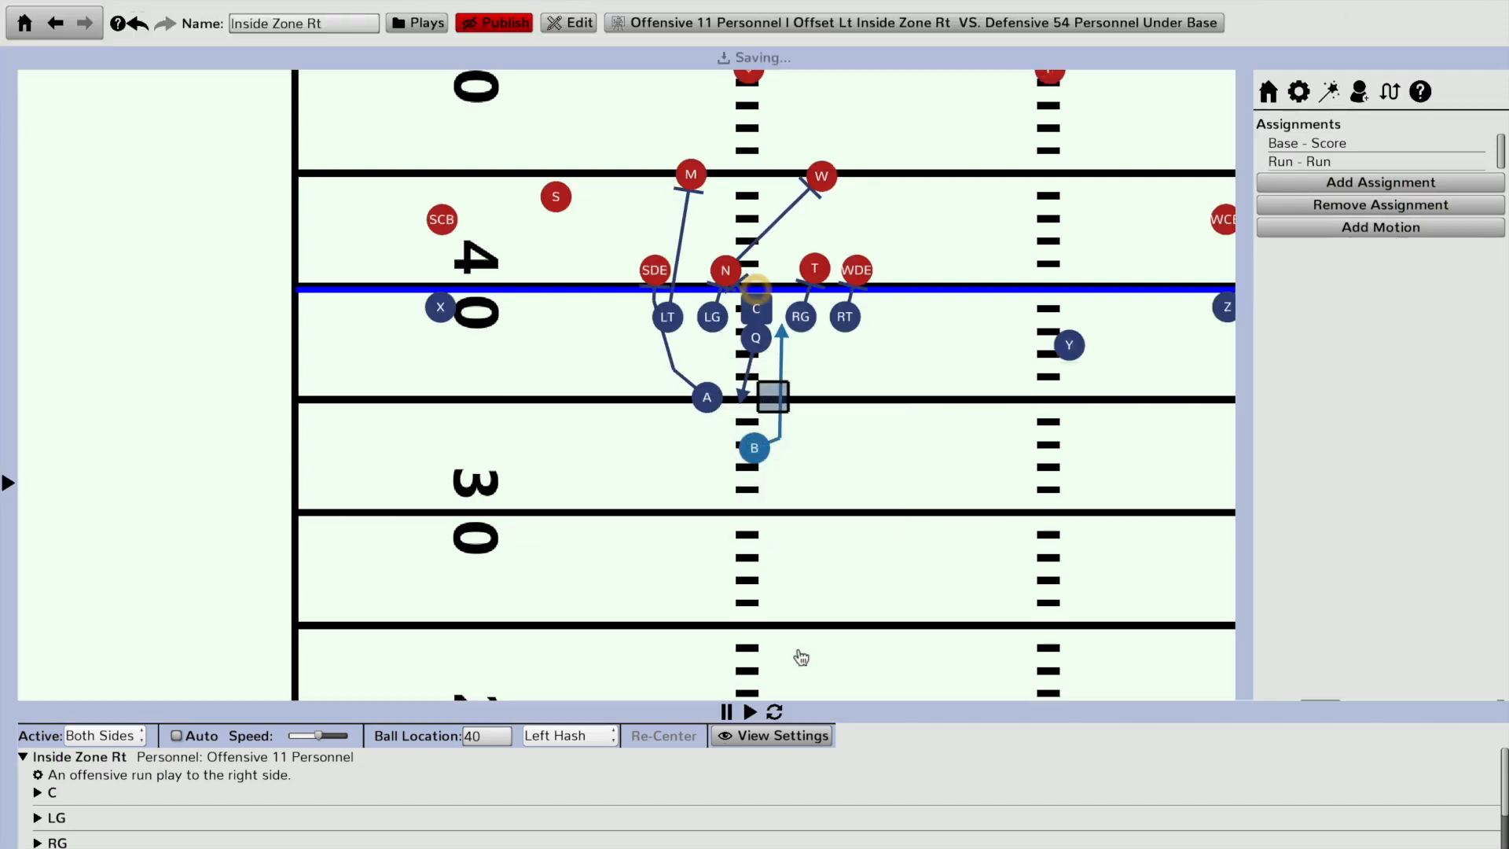
pyautogui.click(749, 711)
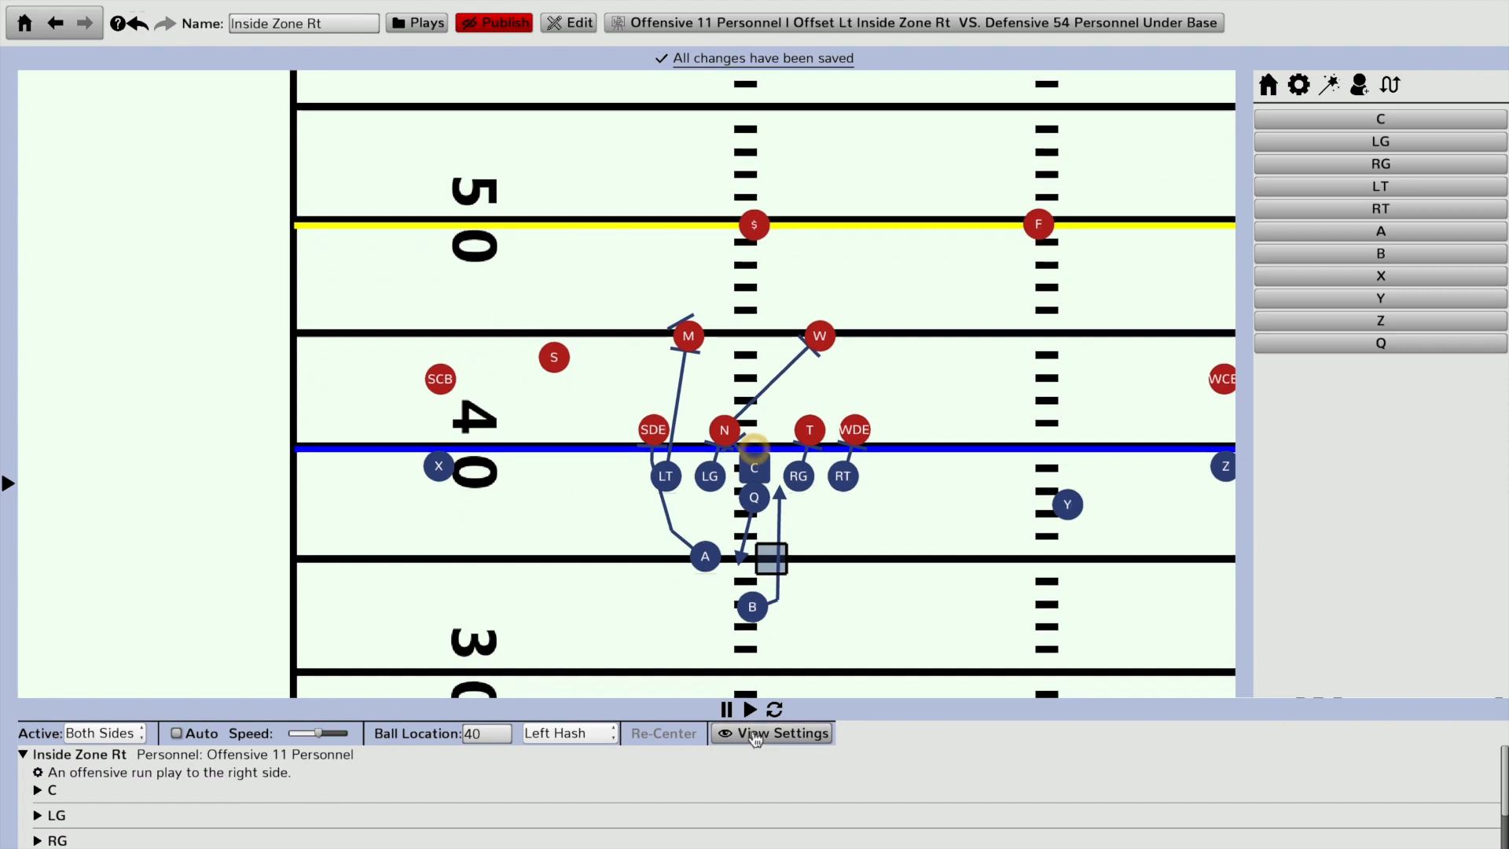
pyautogui.click(753, 710)
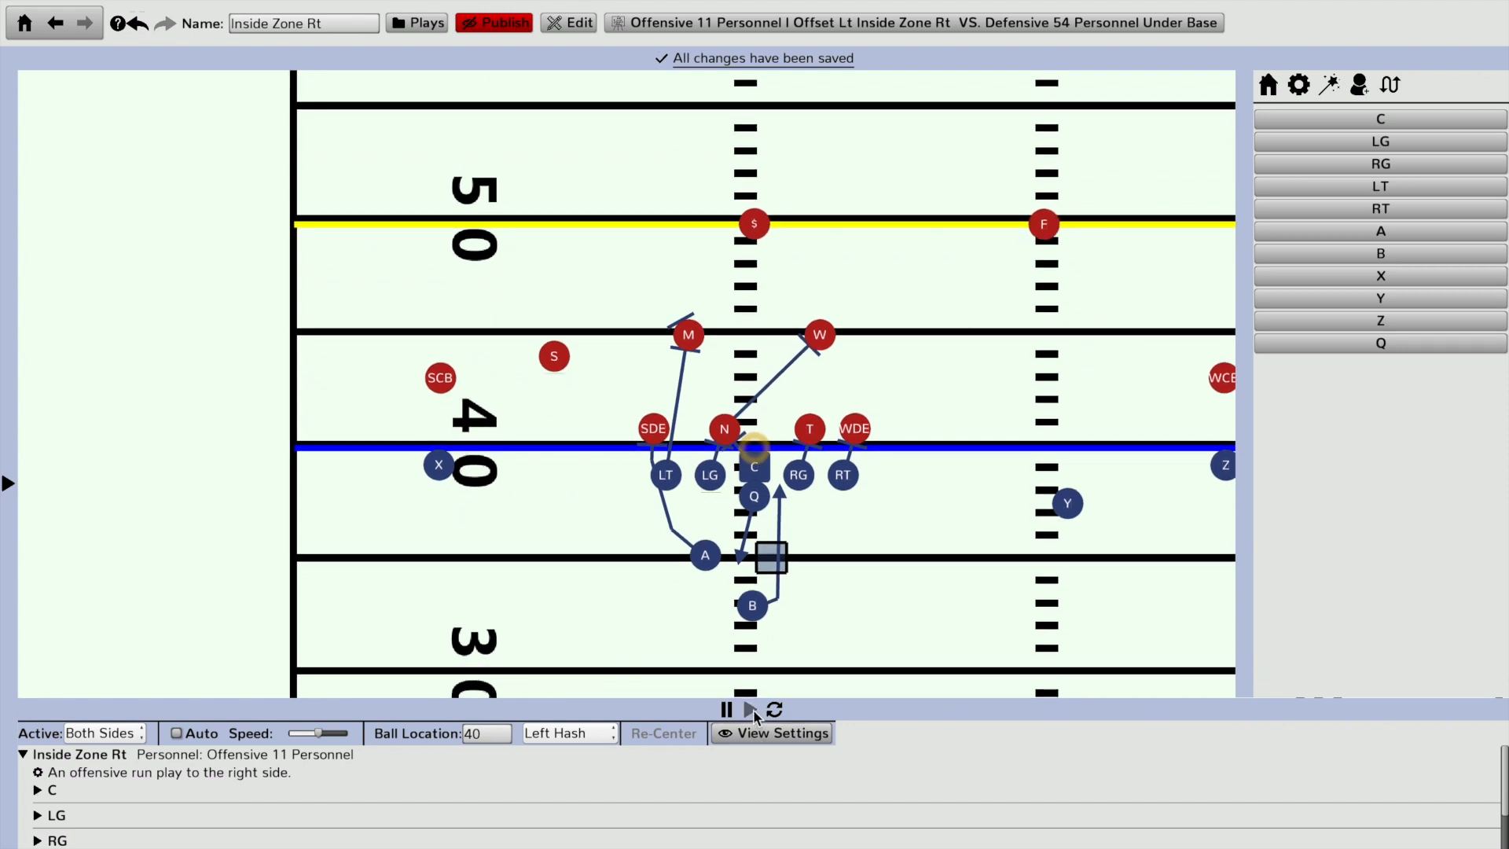
# Step: Publish the play to the whole Team group
pyautogui.click(504, 28)
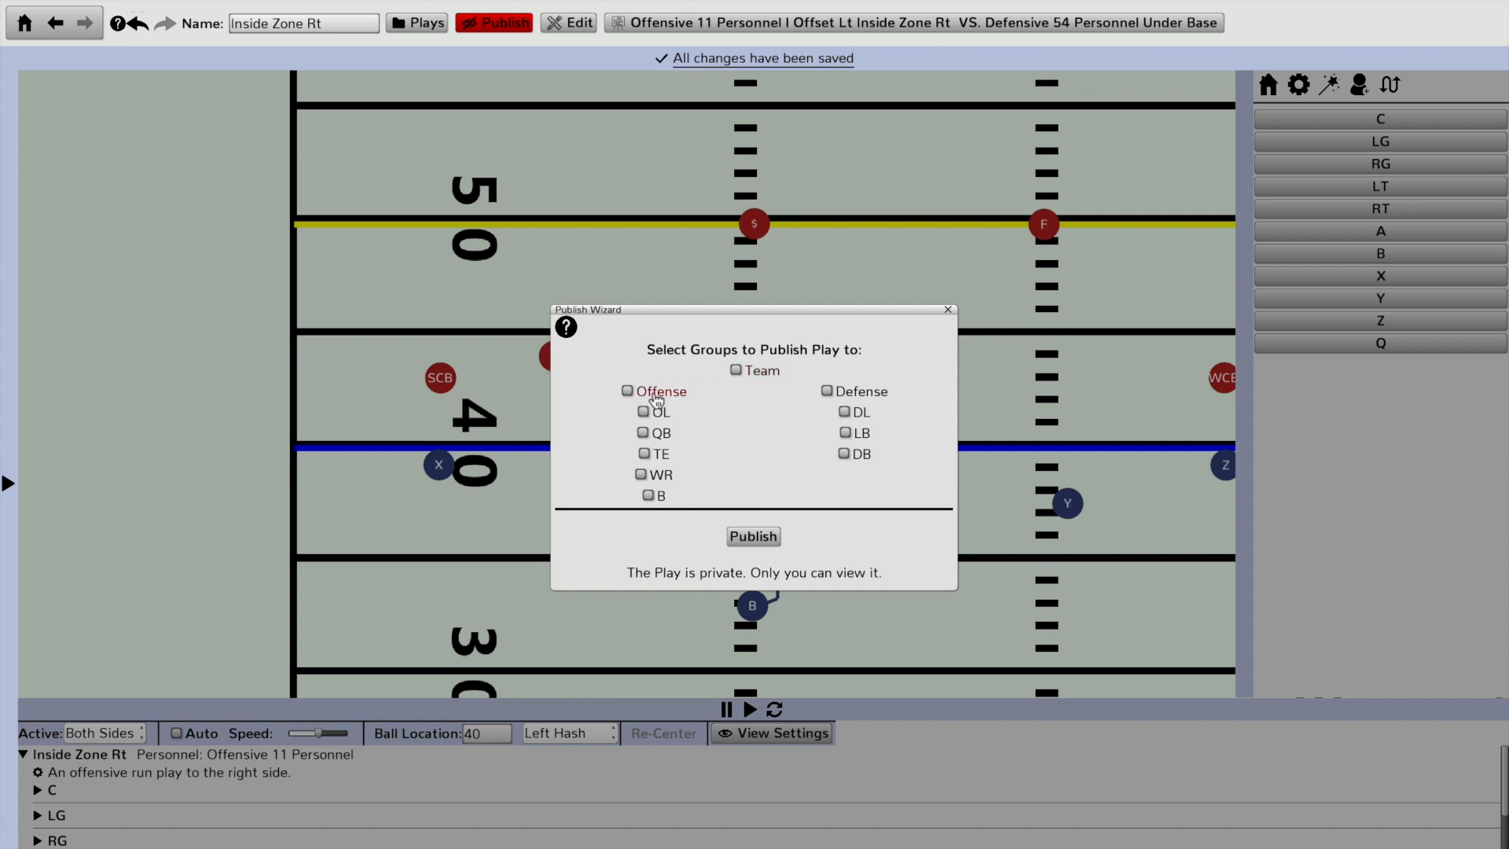
pyautogui.click(761, 376)
pyautogui.click(767, 542)
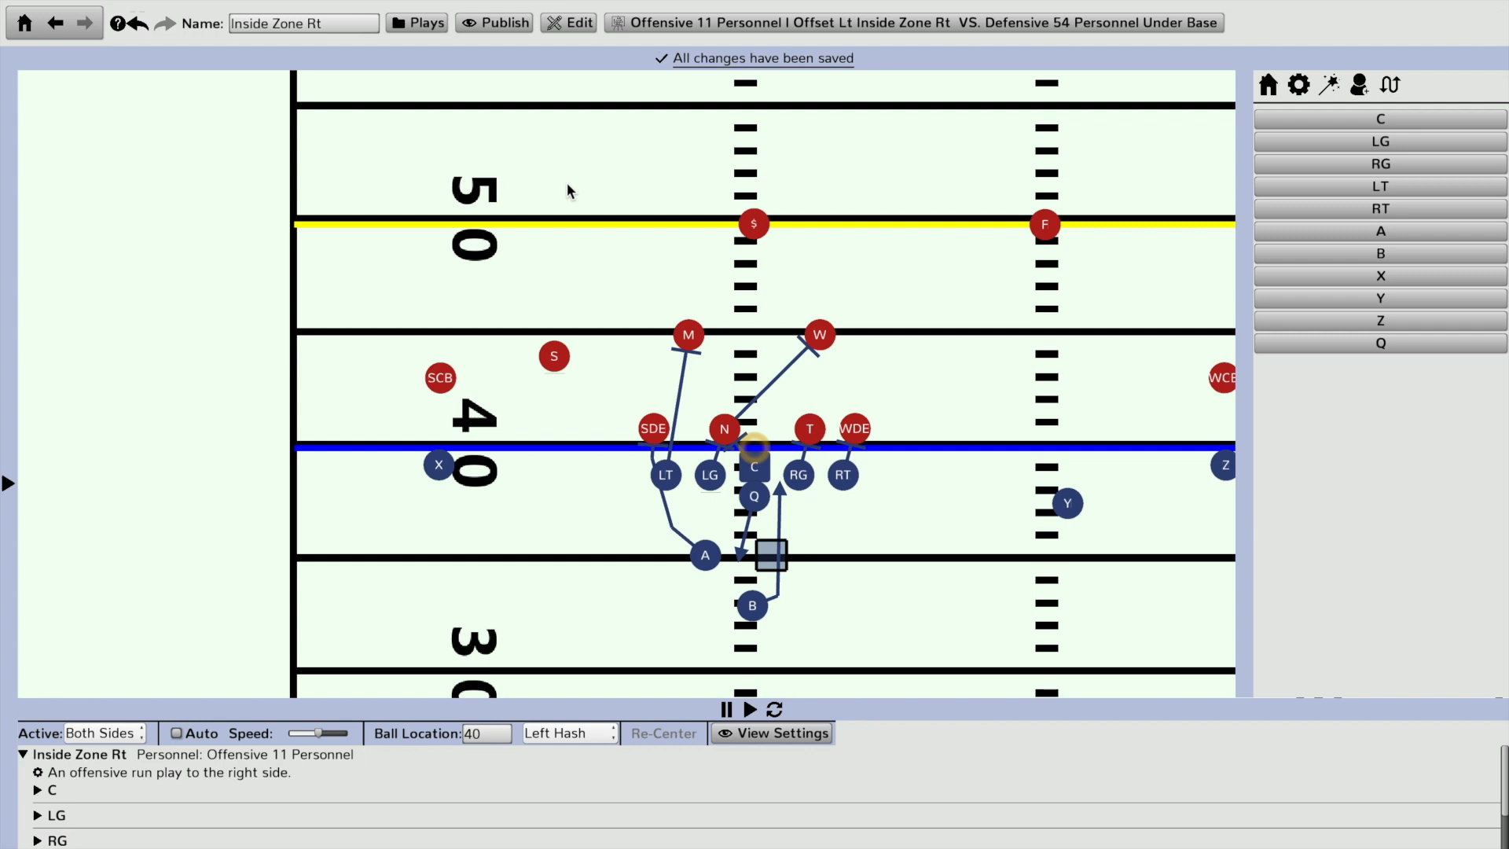
# Step: Give the play the alternate name Inside Zone Lt with the play direction Left side
pyautogui.click(342, 24)
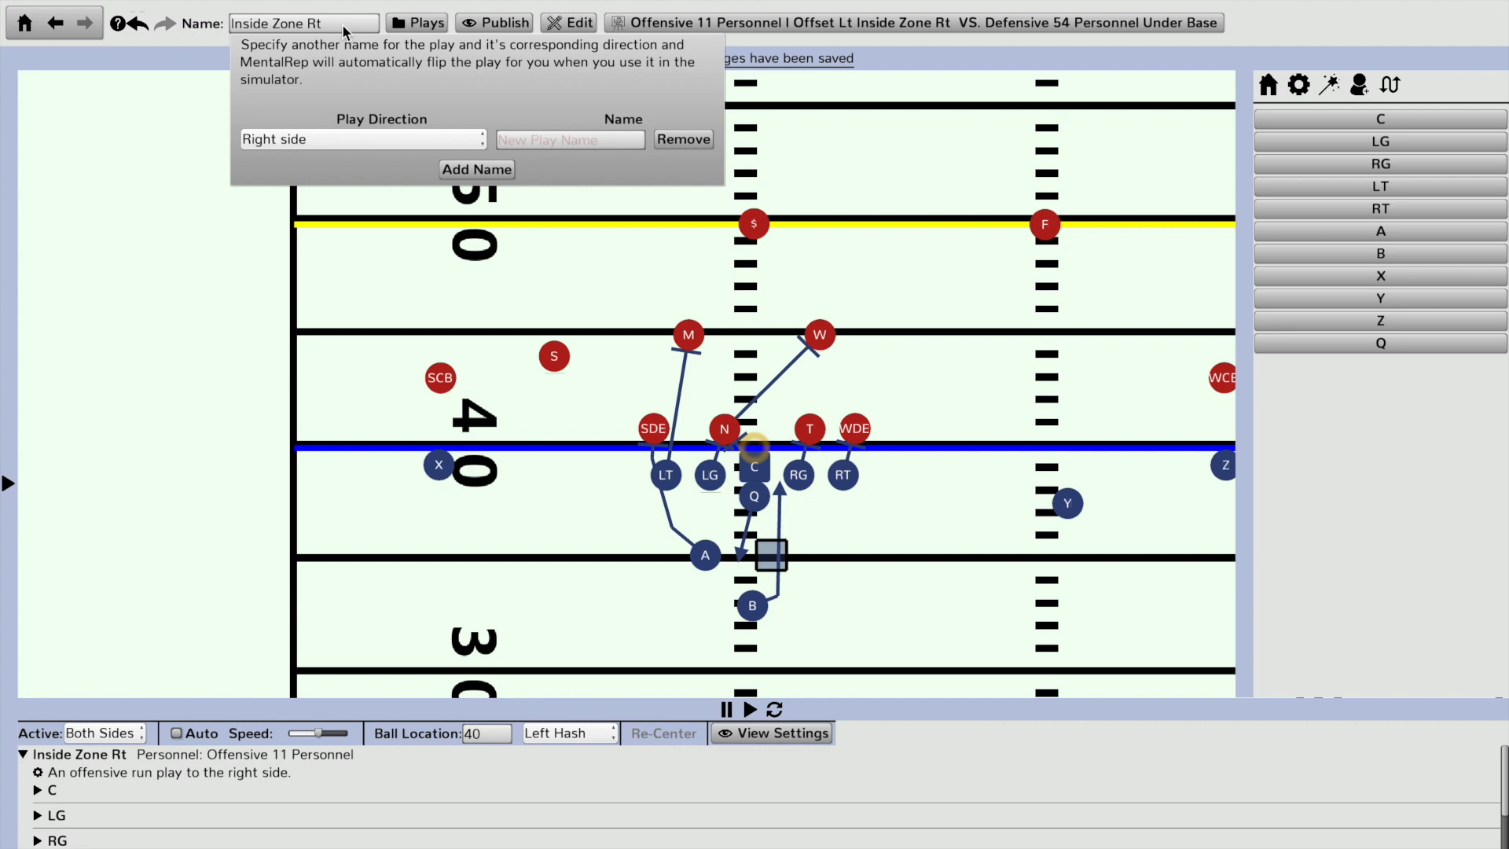
pyautogui.click(350, 143)
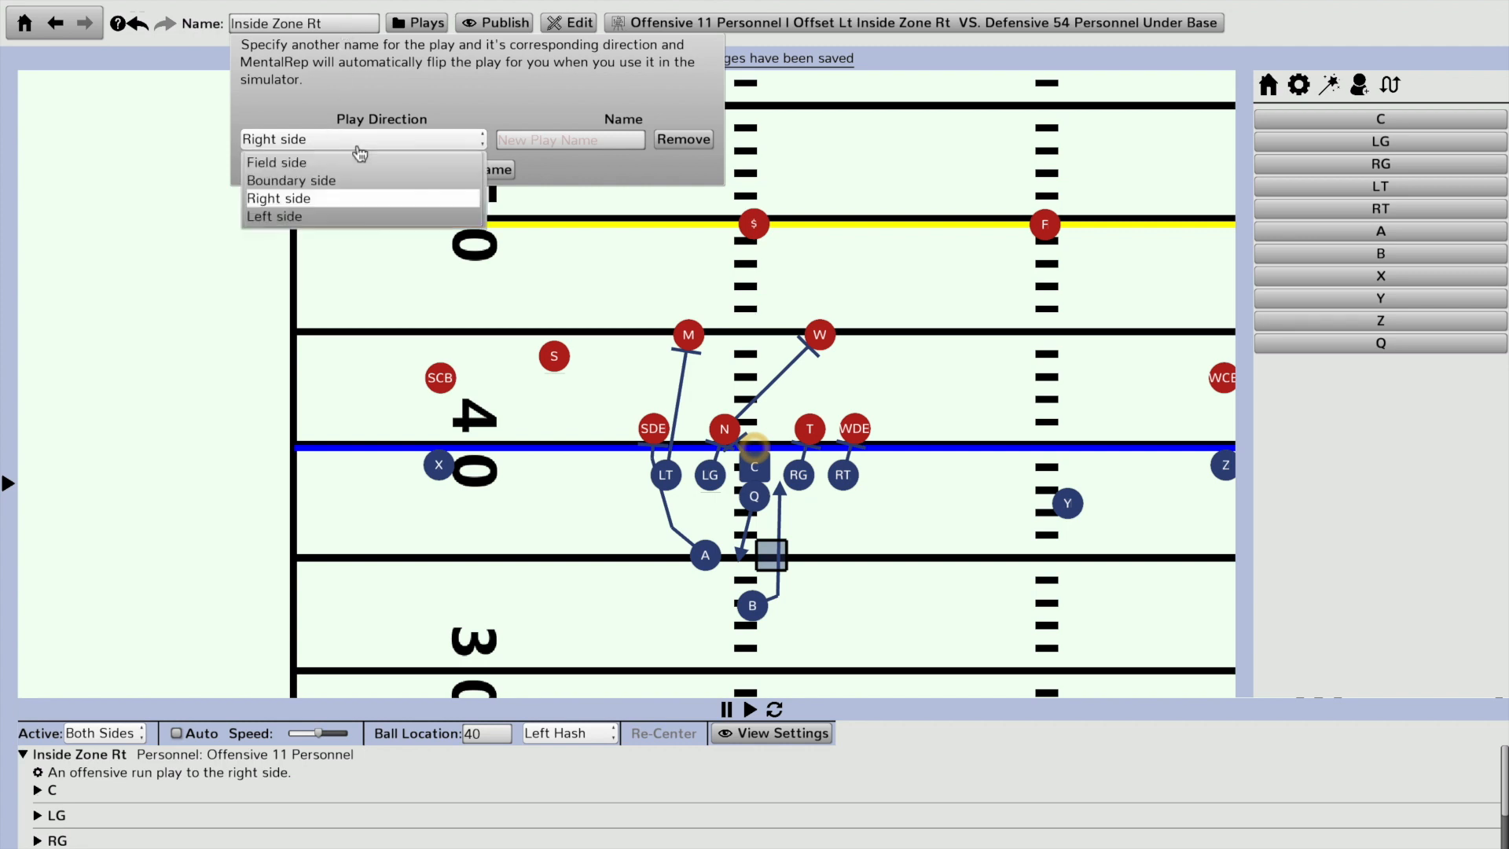
pyautogui.click(304, 217)
pyautogui.click(555, 141)
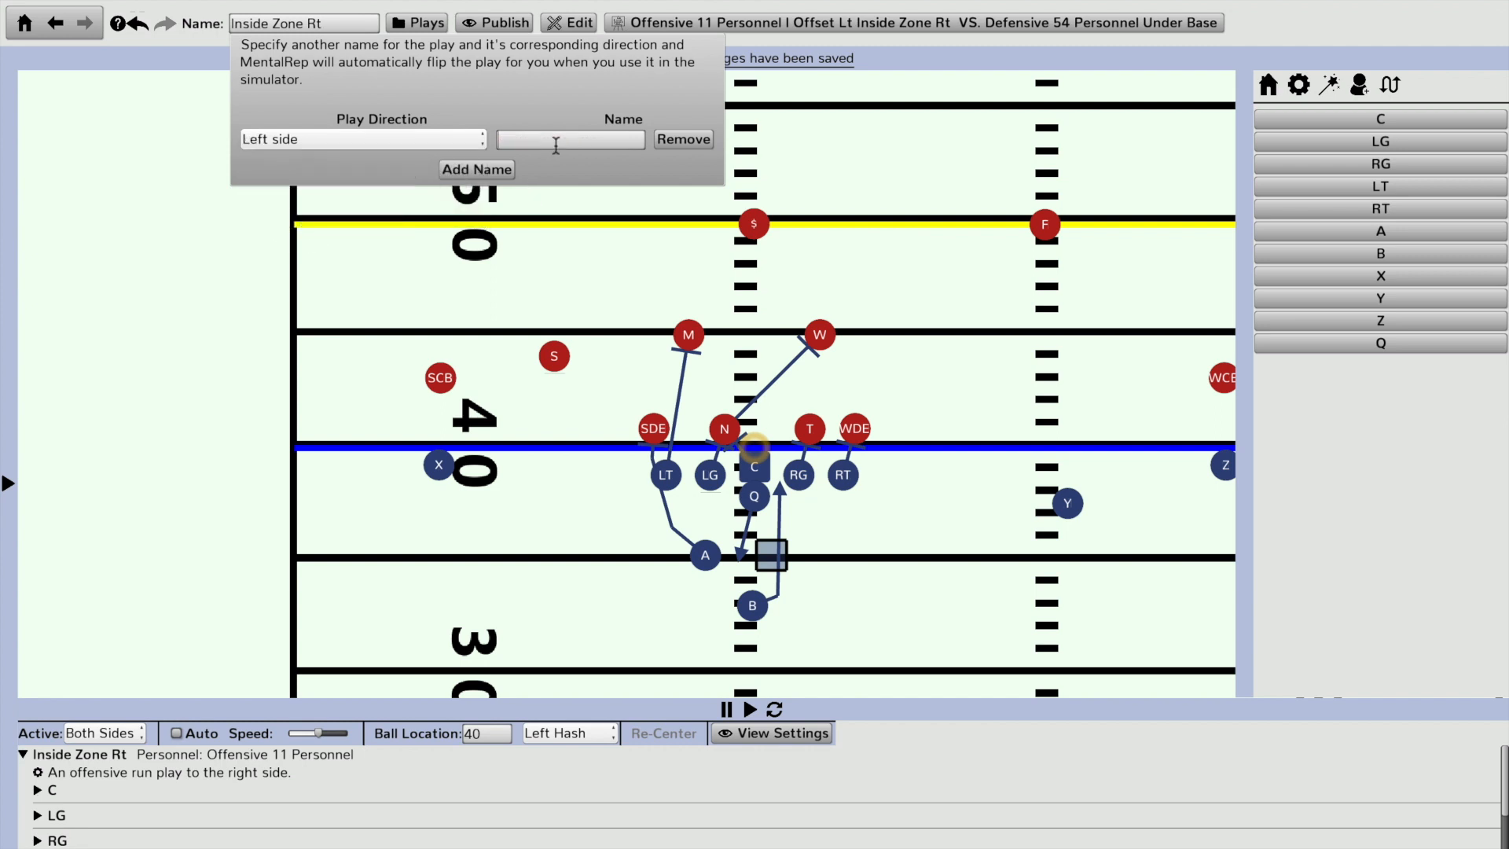
pyautogui.write('In')
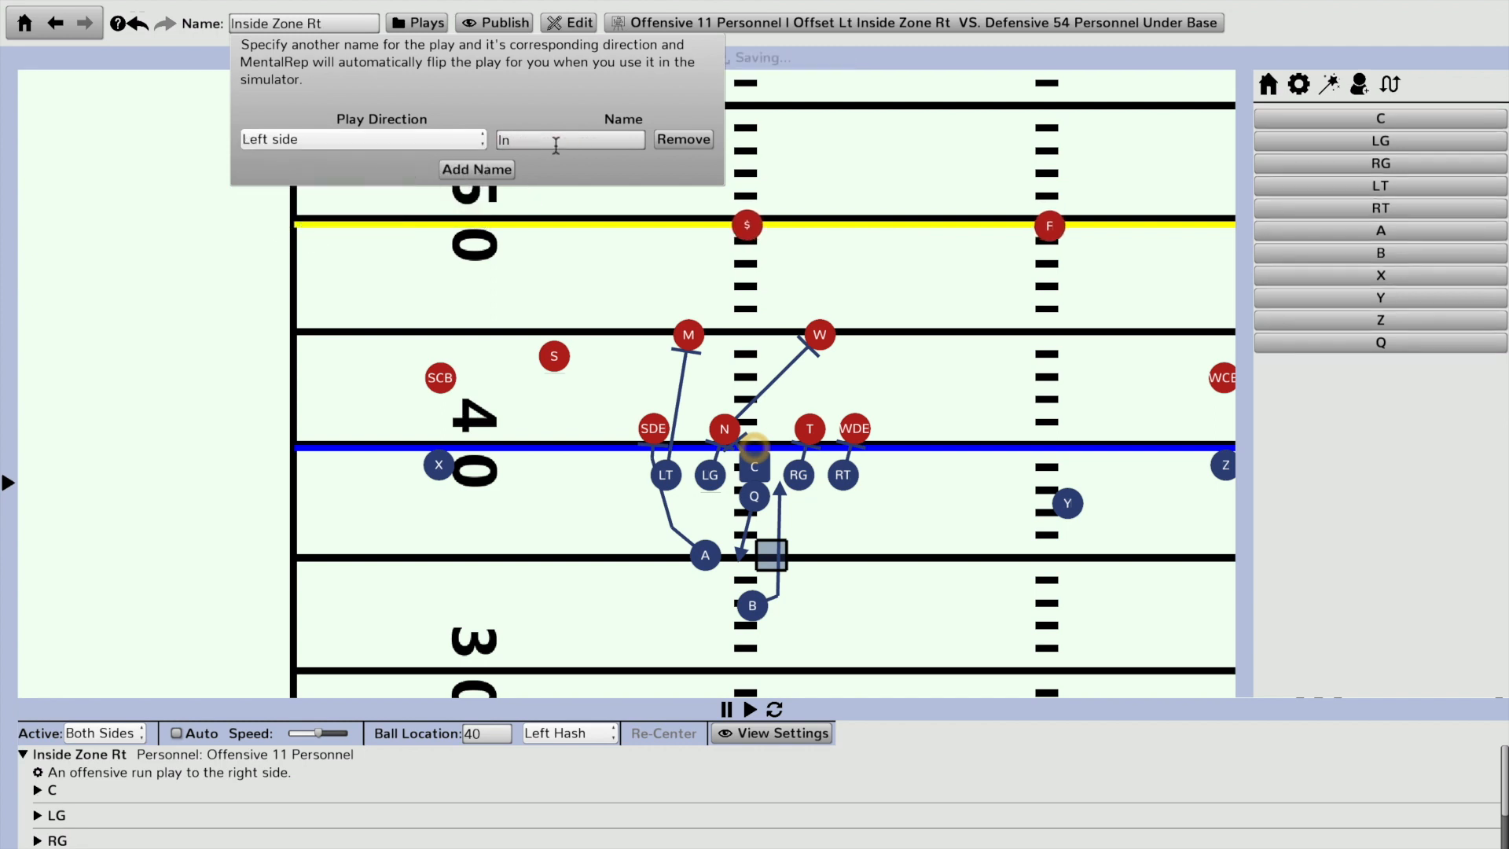
pyautogui.write('side Zone Lt')
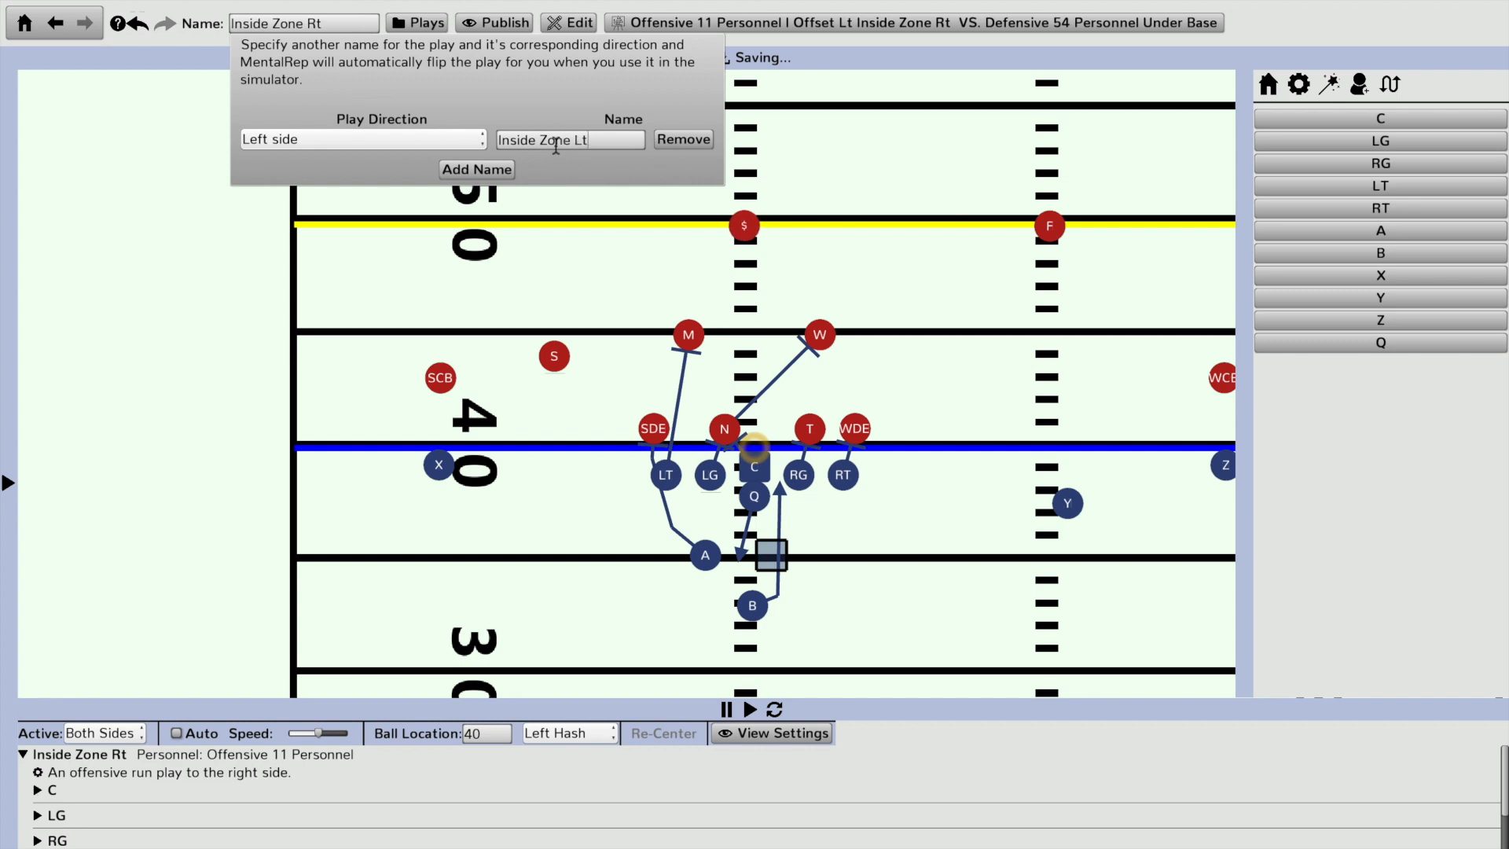
pyautogui.click(874, 140)
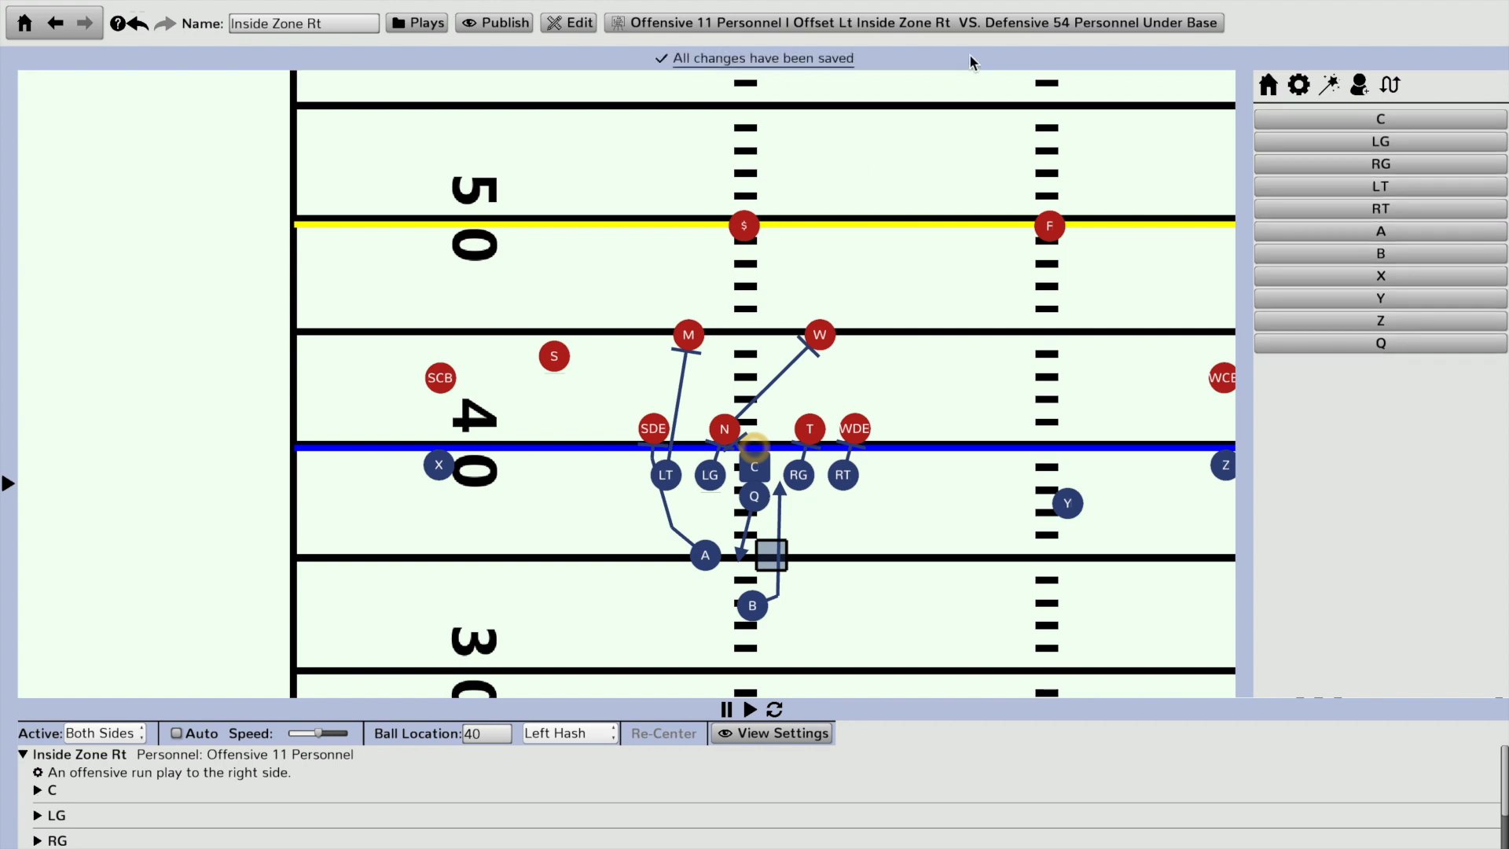
# Step: Replace the scenario's offense call with Inside Zone Lt and add the I Offset Rt formation to it
pyautogui.click(982, 29)
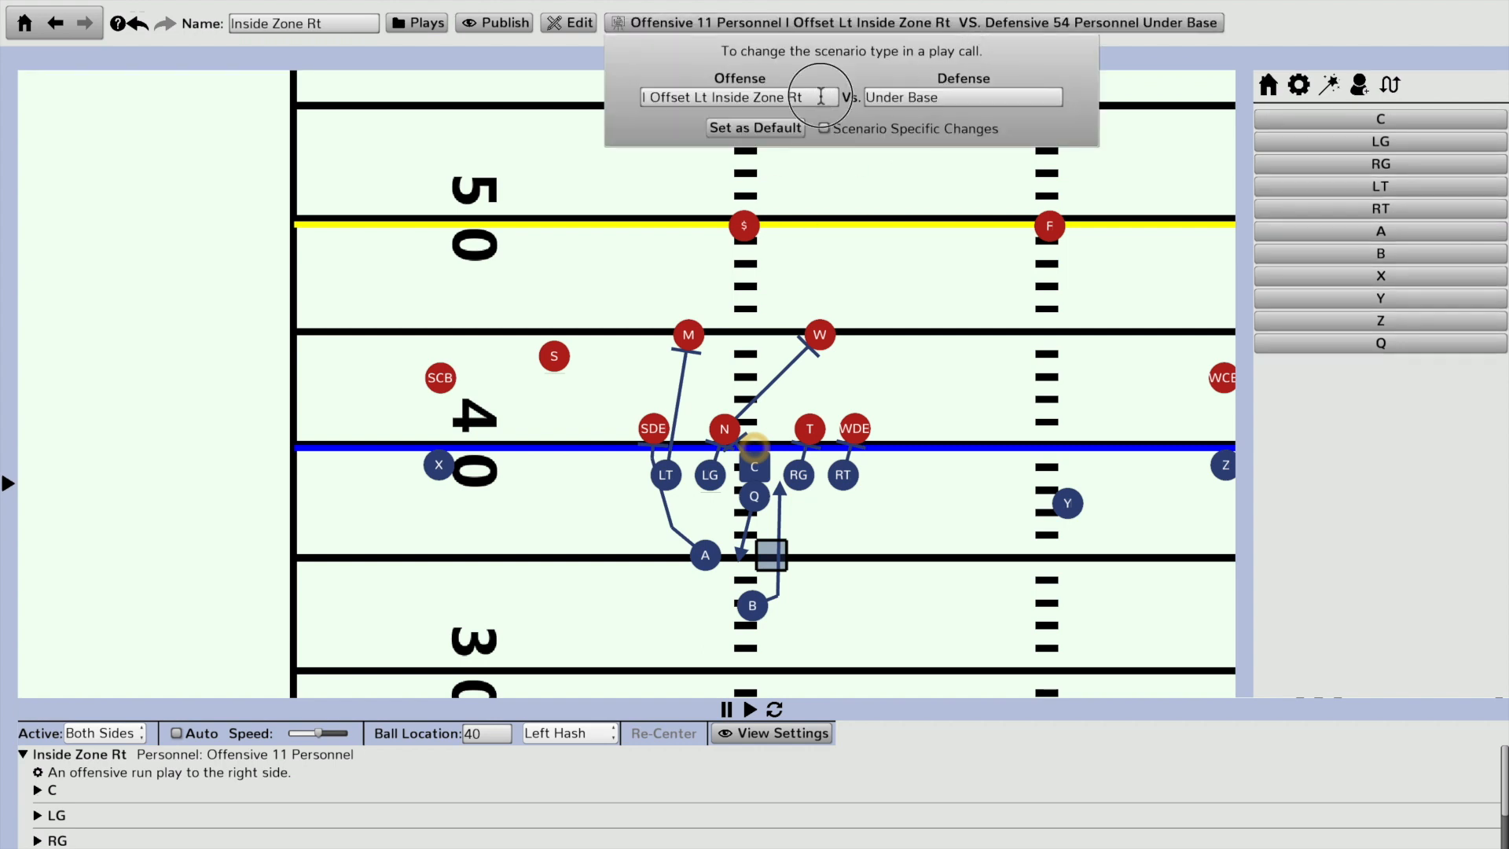
pyautogui.click(646, 98)
pyautogui.hotkey('ctrl', 'a')
pyautogui.press('BackSpace')
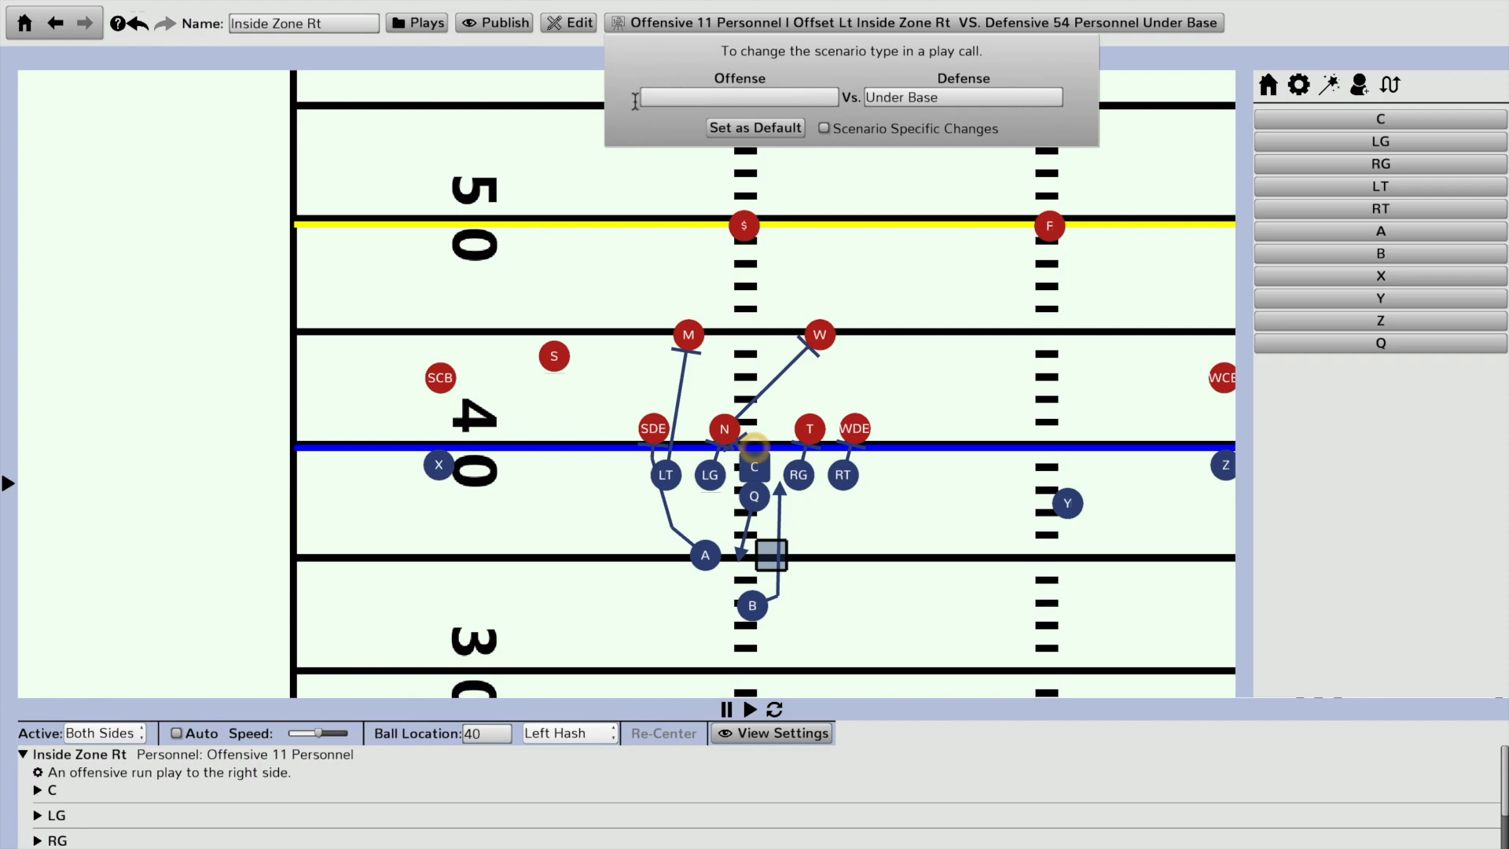
pyautogui.write('Inside Zone Lt')
pyautogui.press('Return')
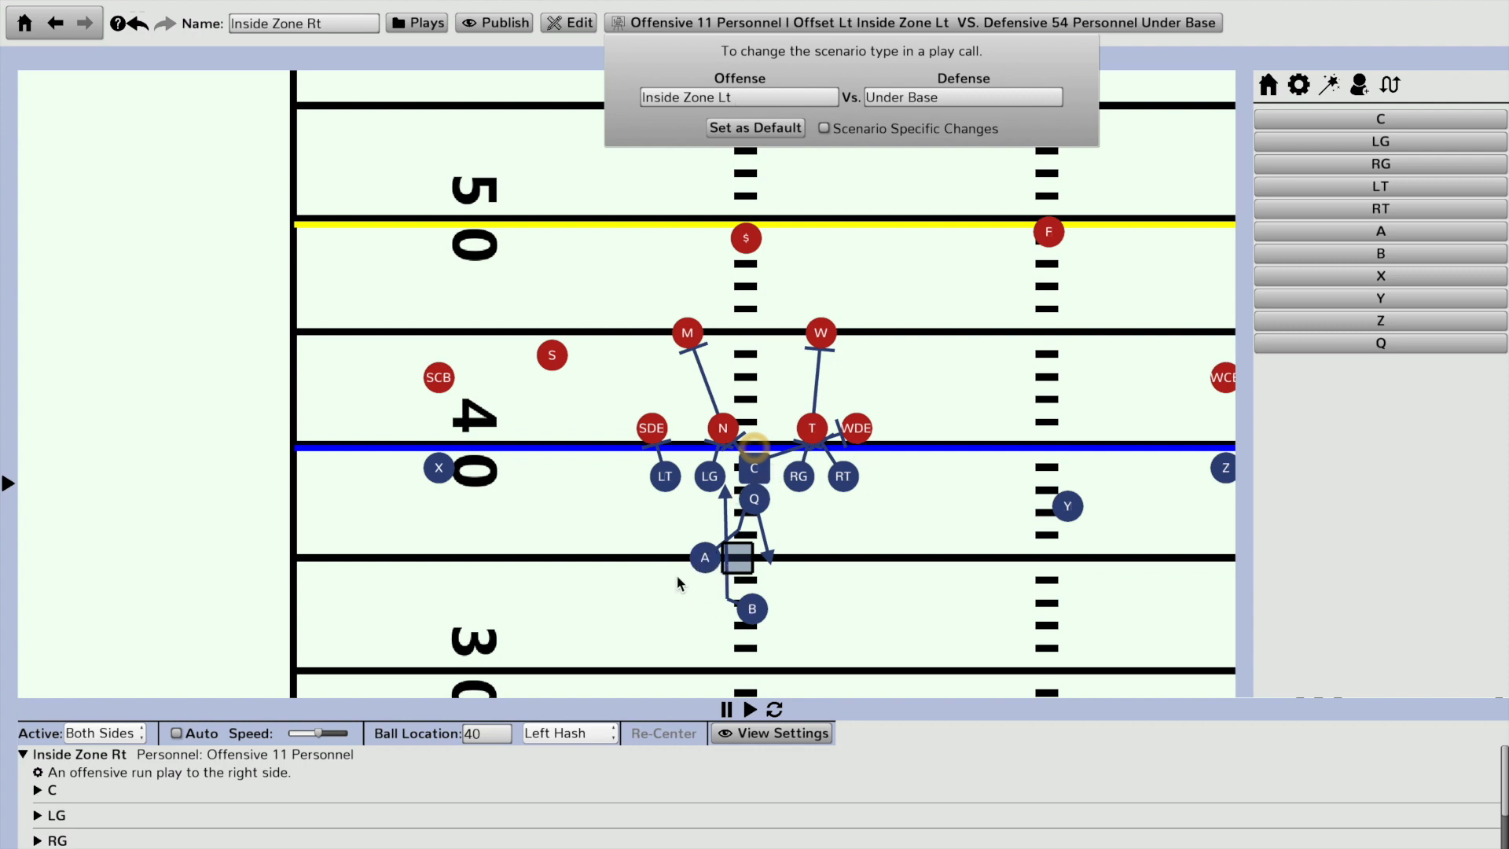
pyautogui.click(807, 102)
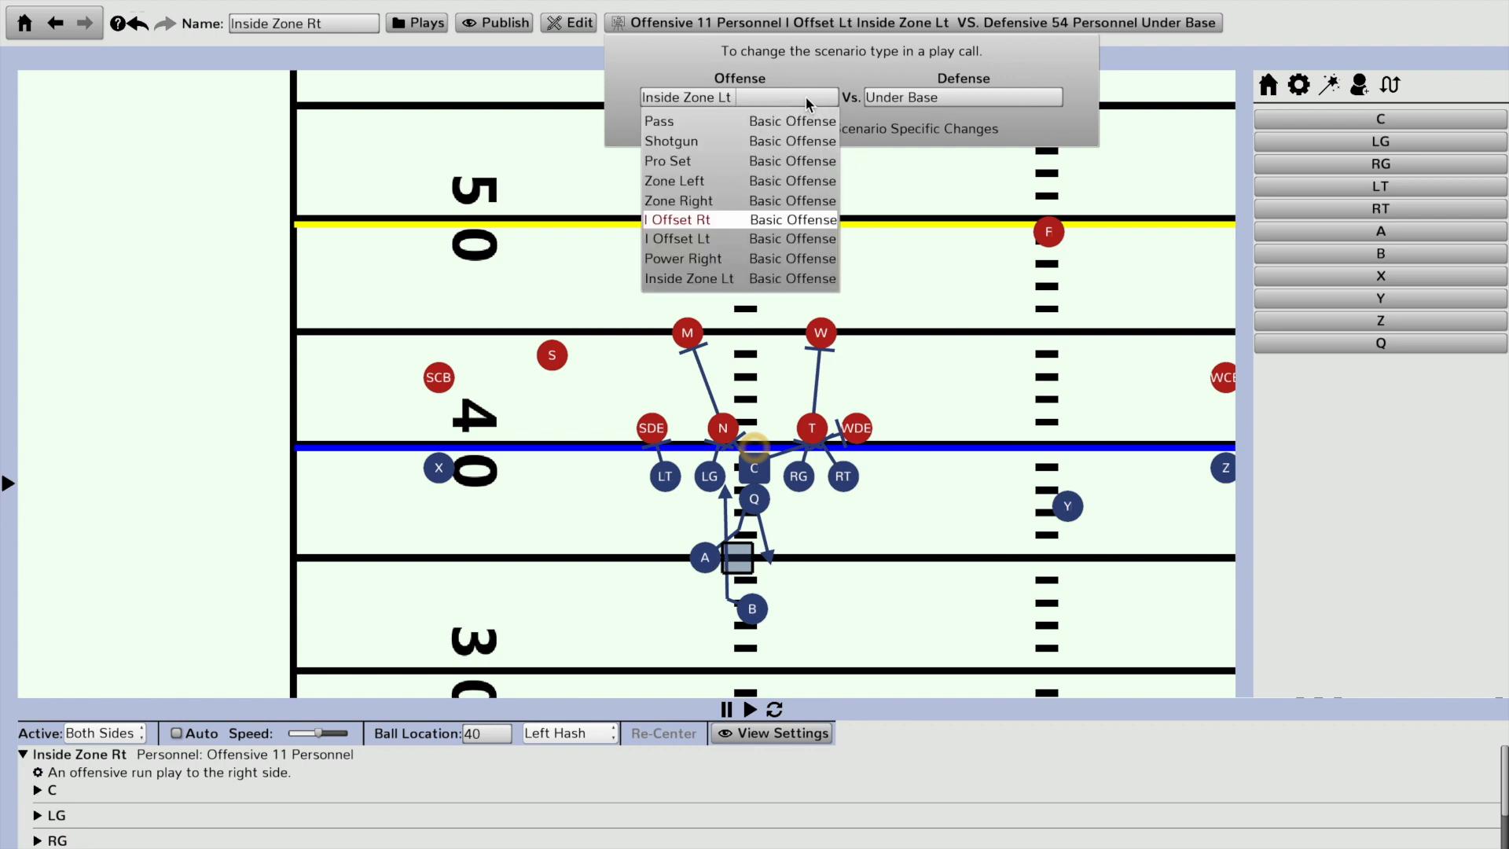
pyautogui.press('Return')
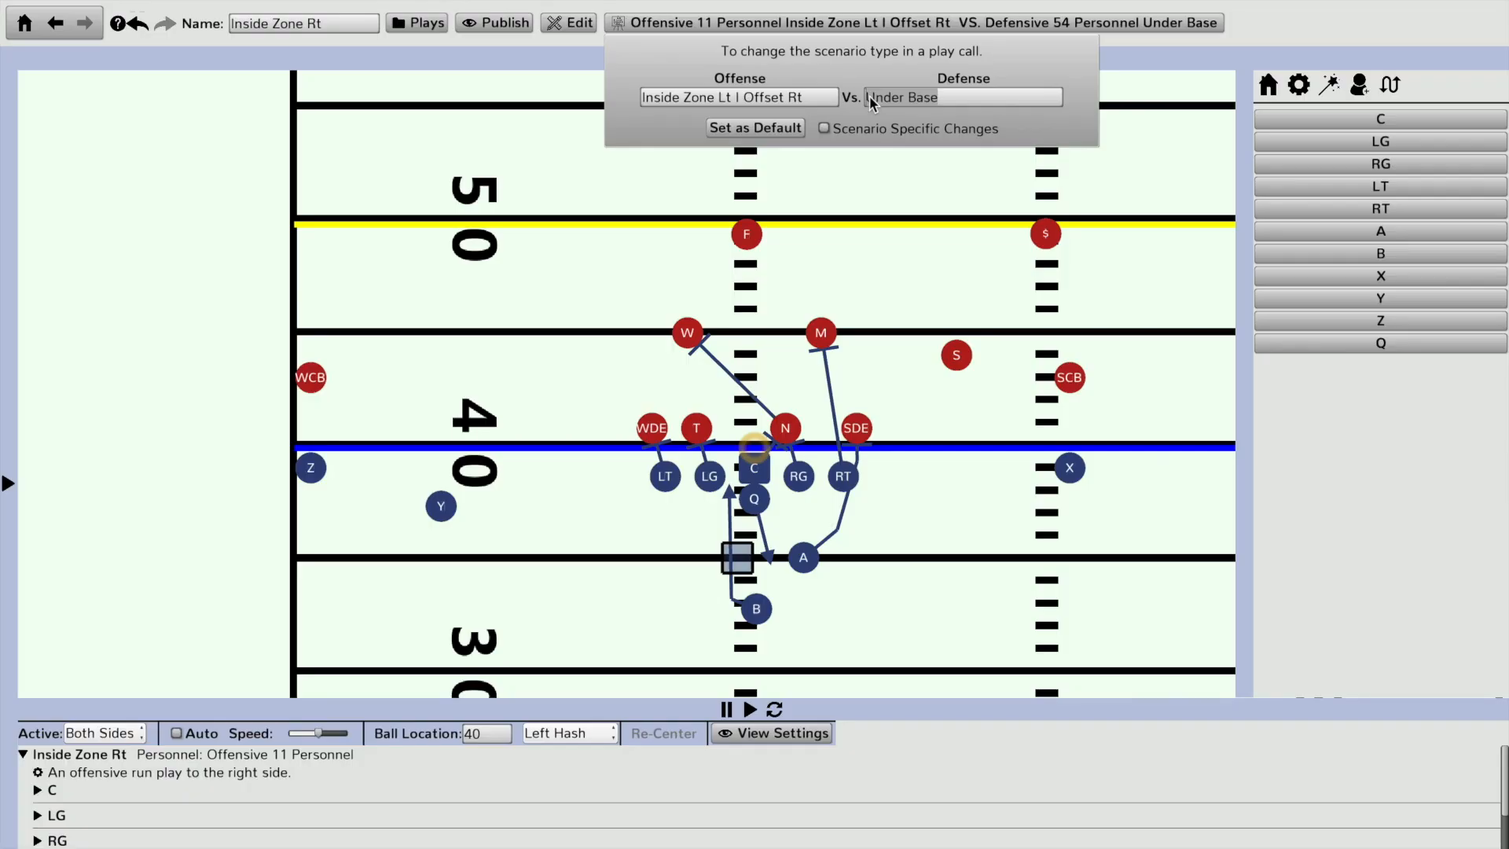
# Step: Change the scenario's defense call to Over Base and close the scenario settings
pyautogui.click(869, 96)
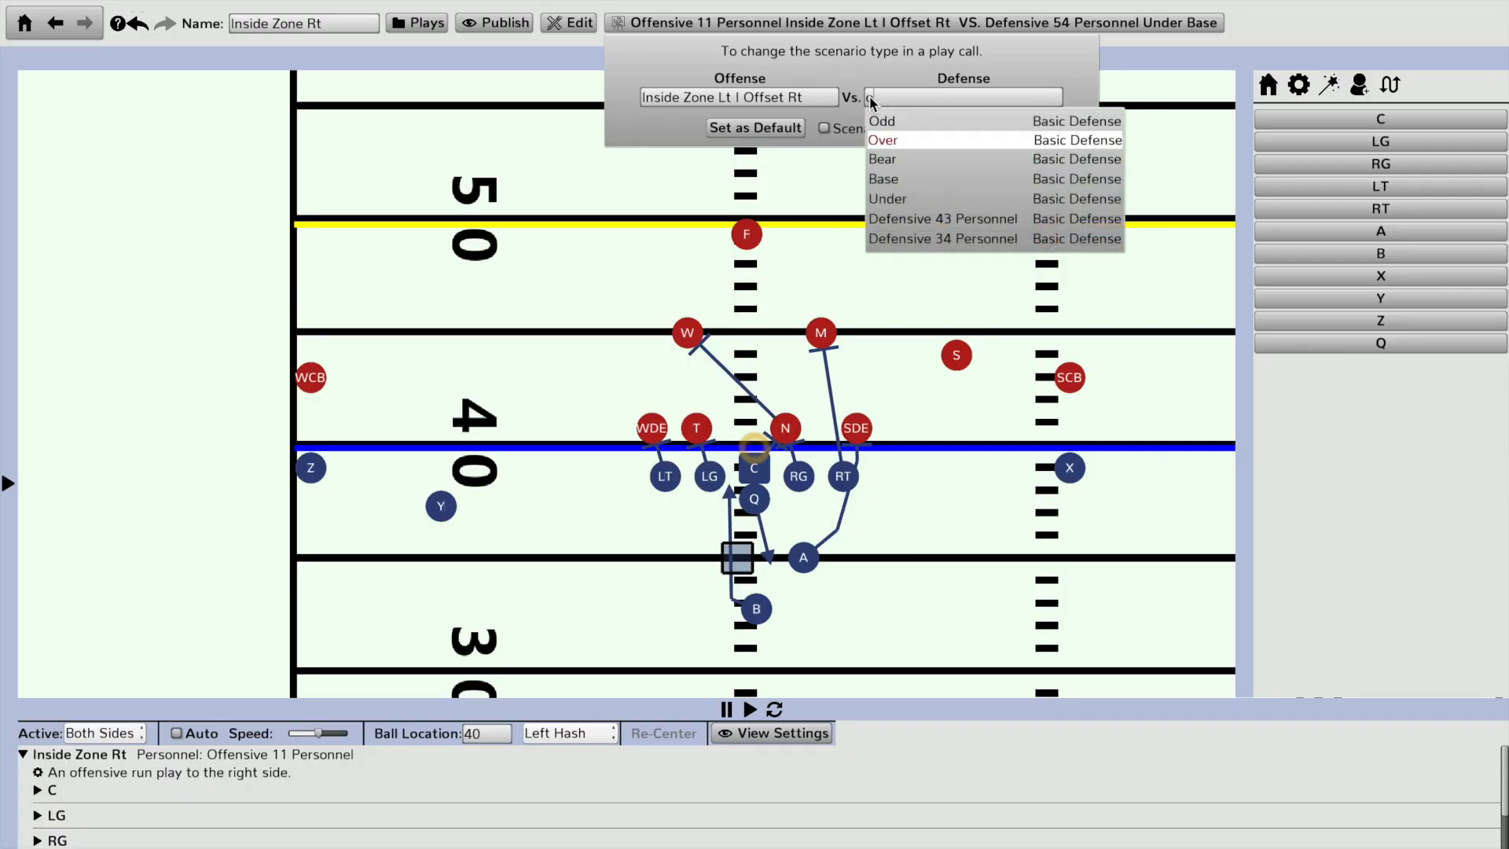
pyautogui.write('o')
pyautogui.press('Return')
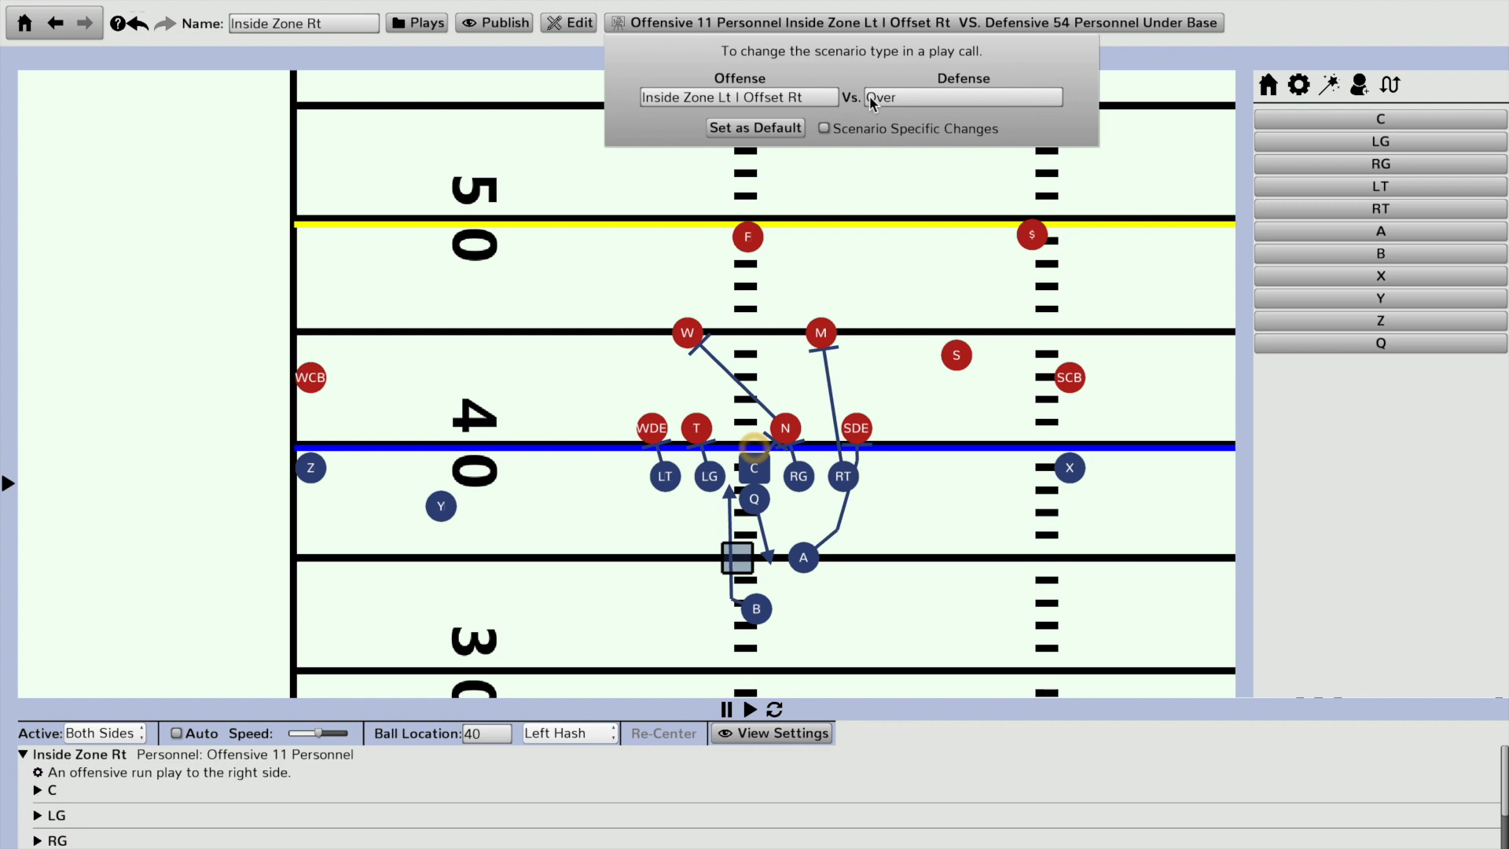
pyautogui.write('b')
pyautogui.press('Return')
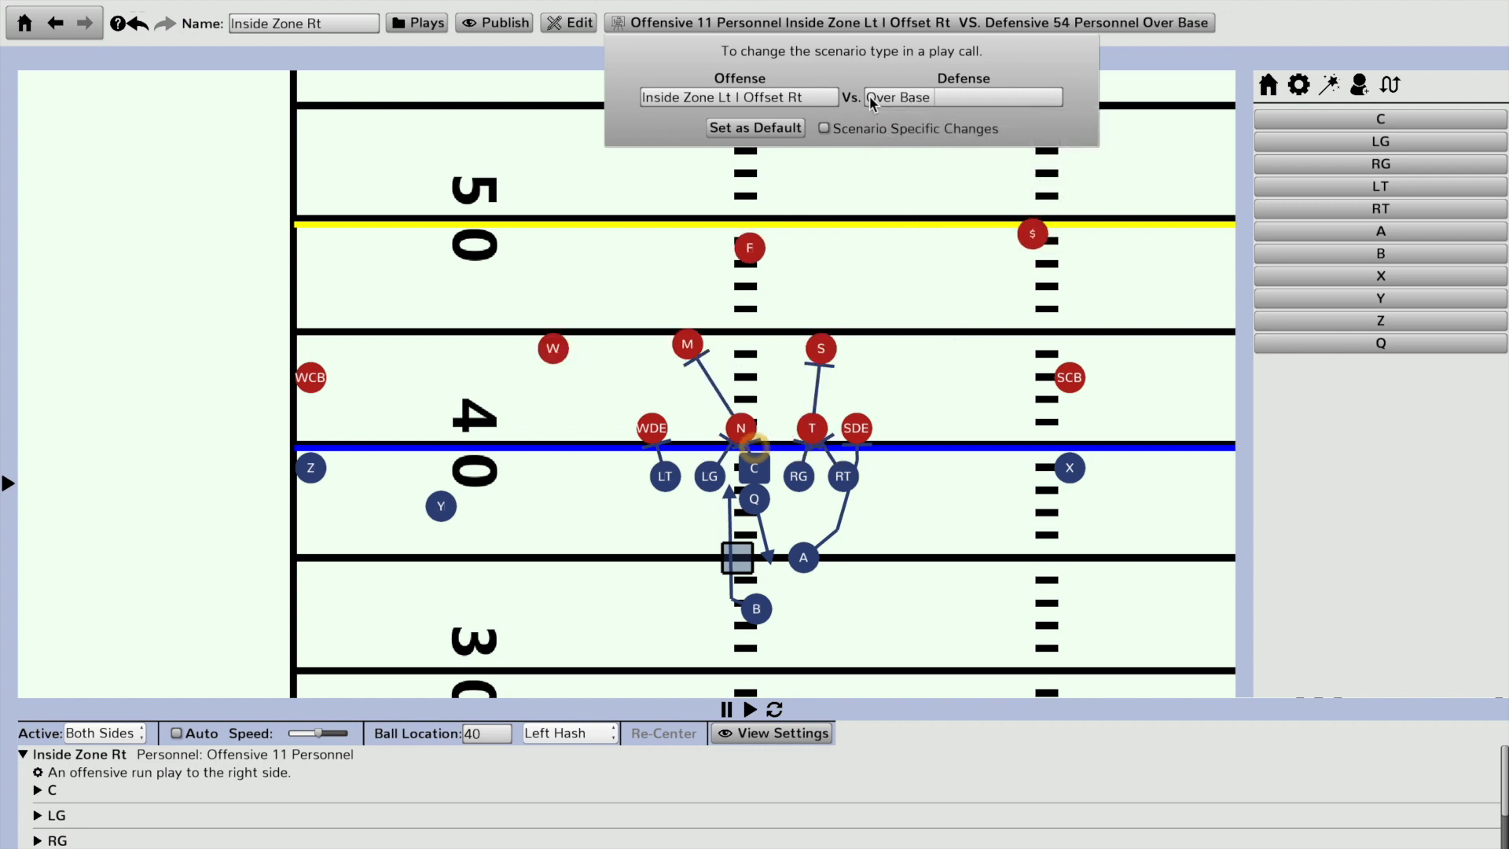
pyautogui.click(1321, 23)
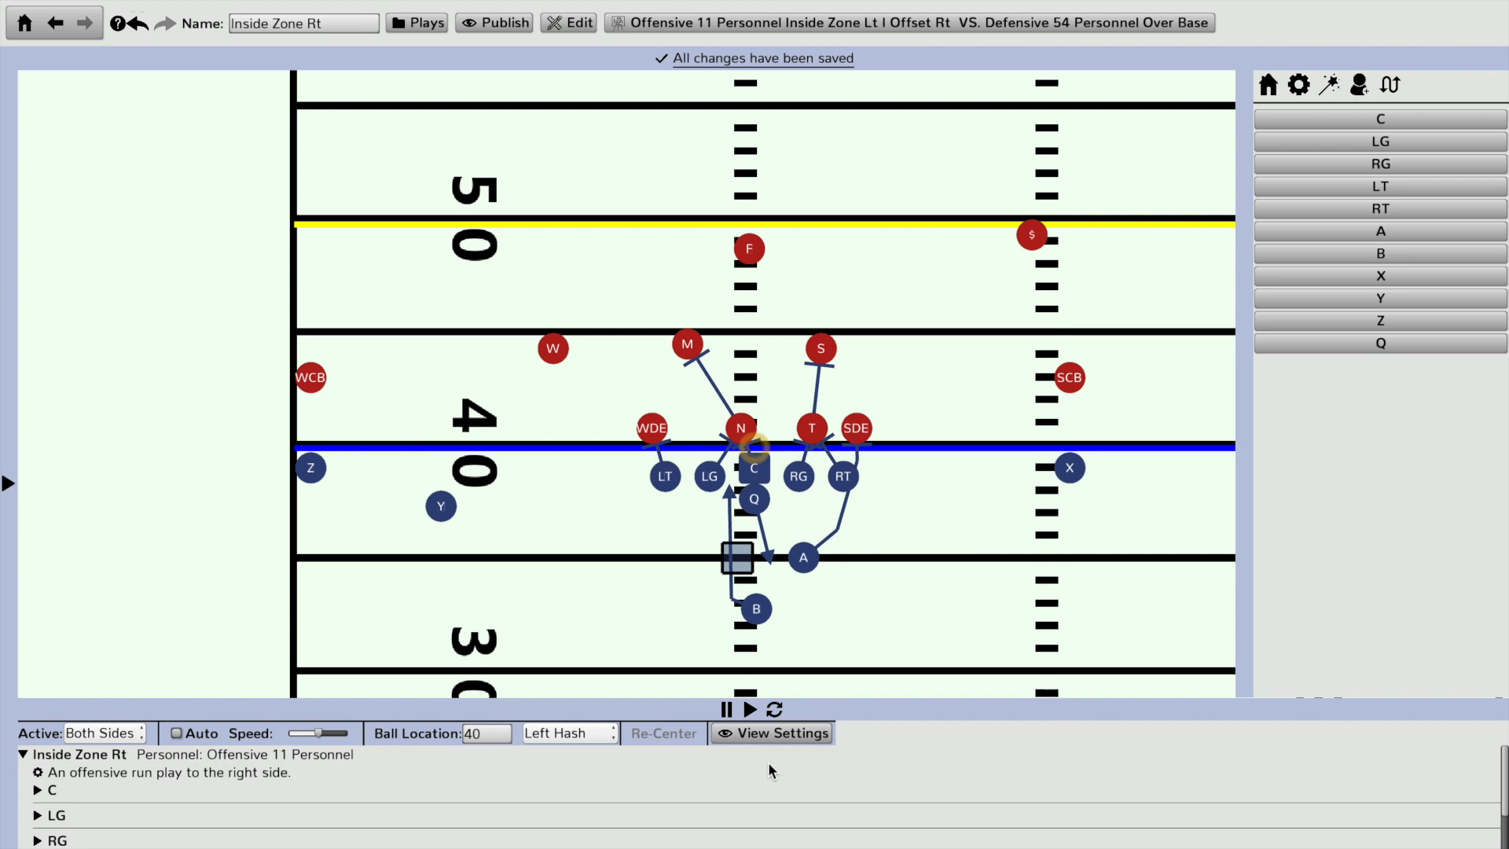
# Step: Play the flipped Inside Zone Lt run against Over Base and return to the home screen
pyautogui.click(754, 710)
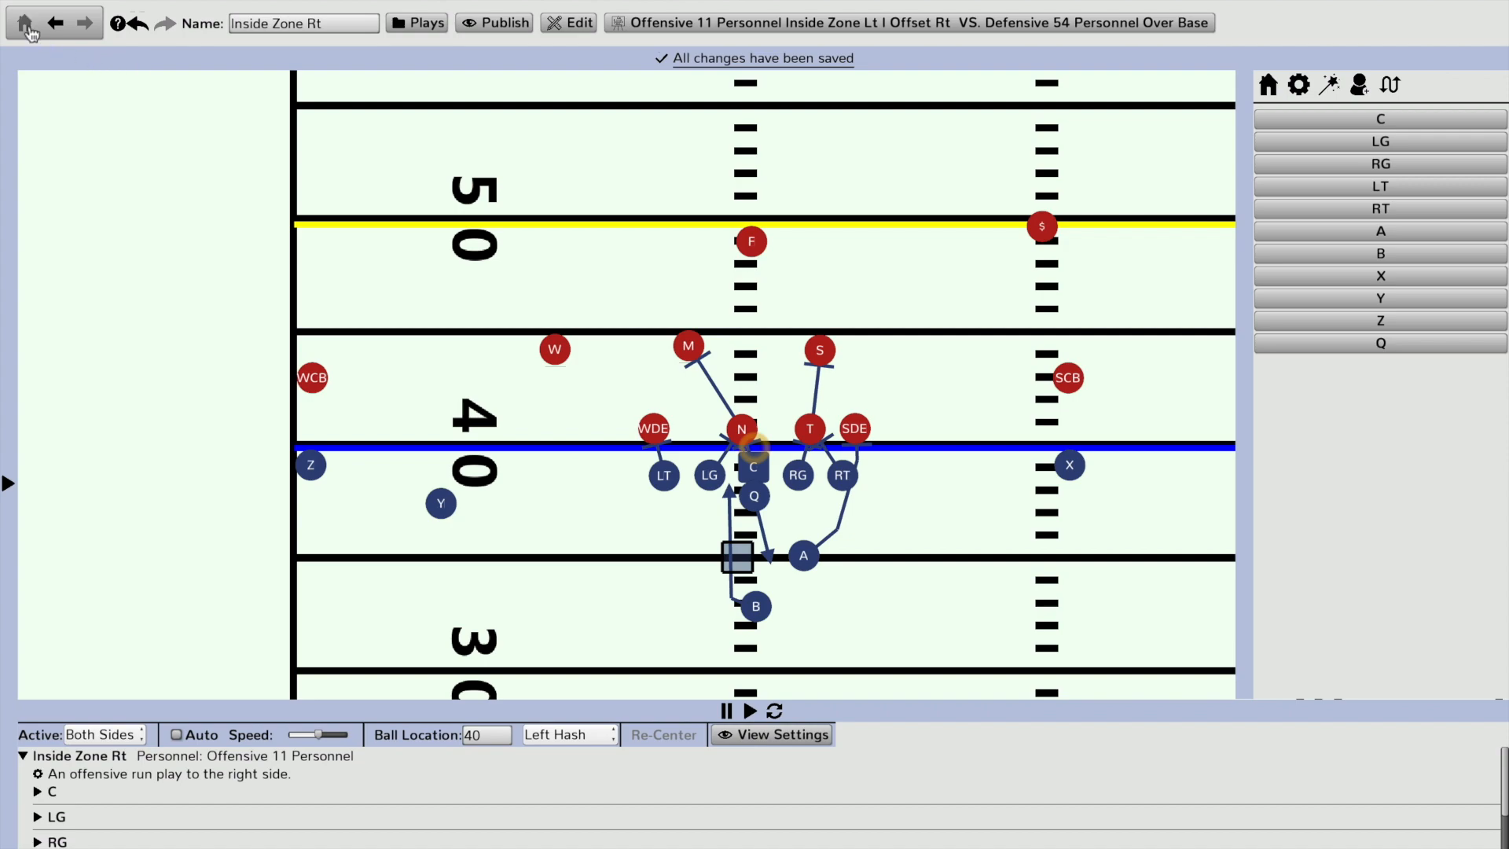
pyautogui.click(26, 28)
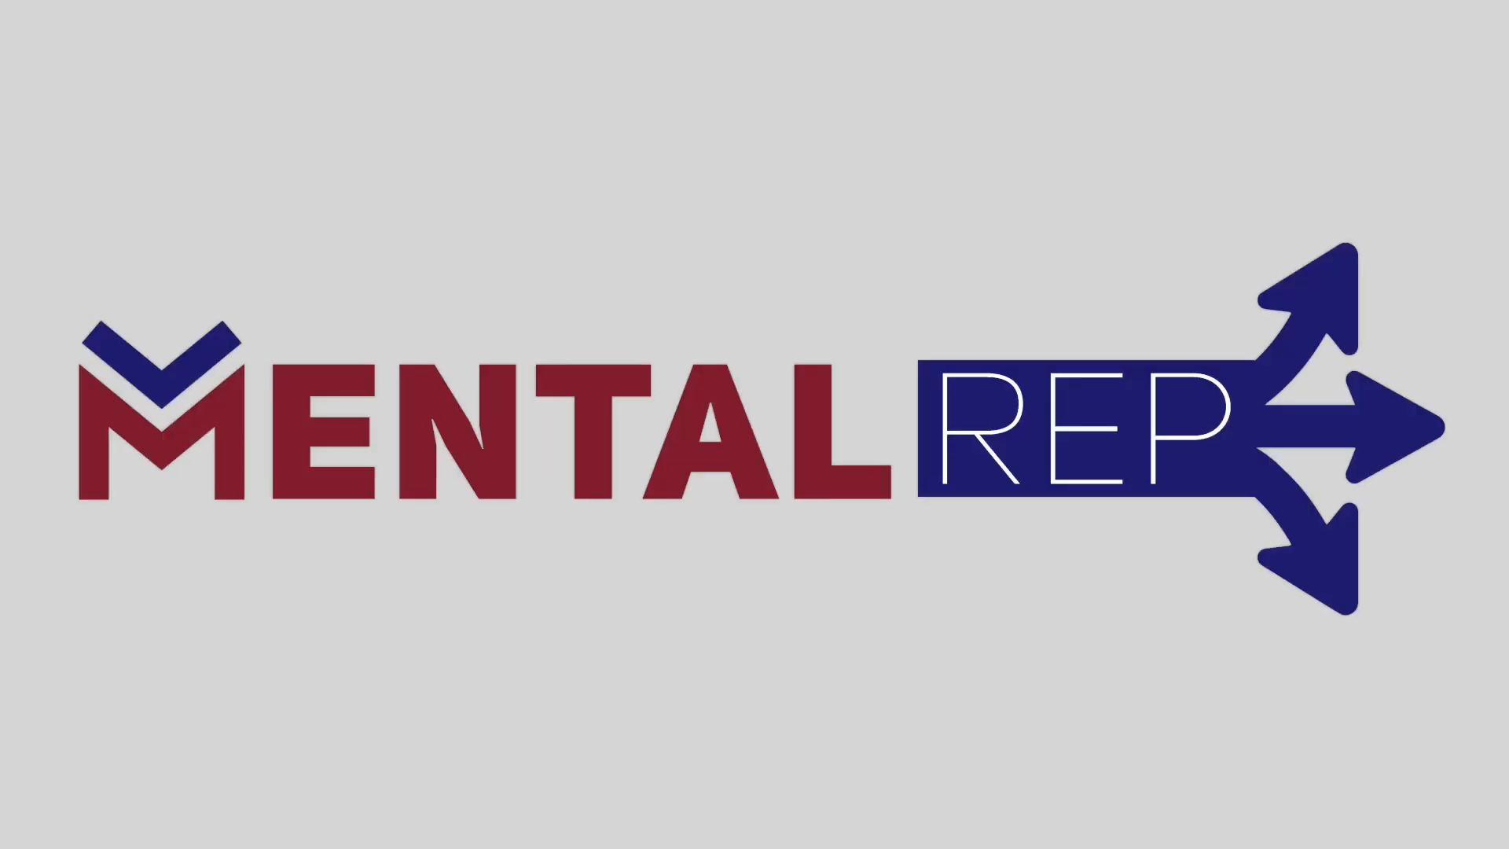